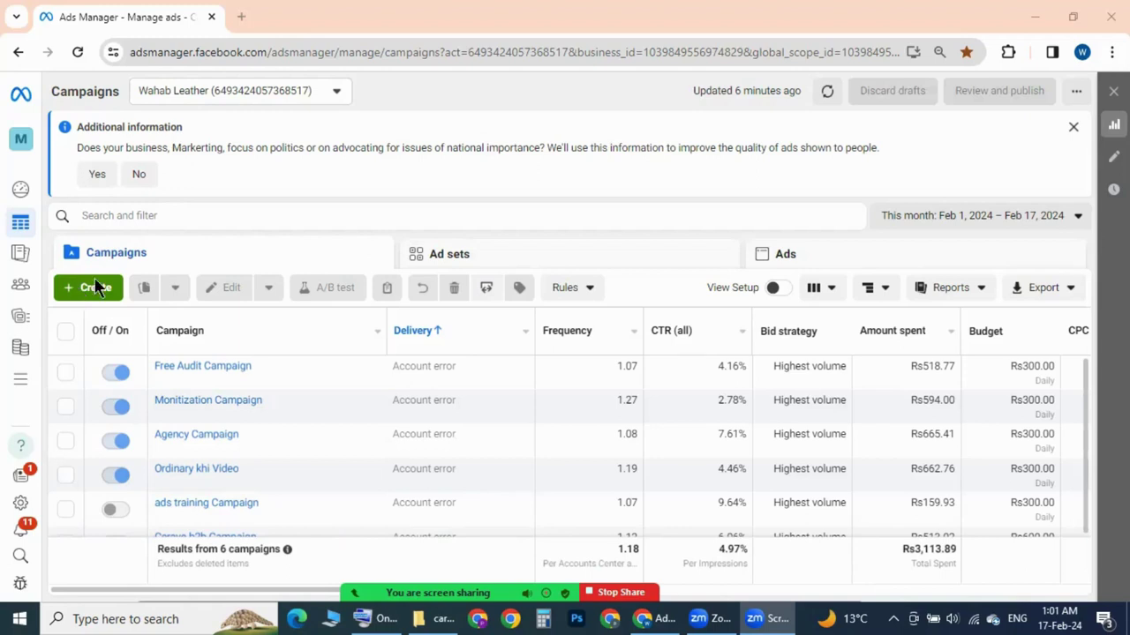
- Switch to the Digital Marketing ad account, expanding the list to include further ad accounts
left_click(336, 84)
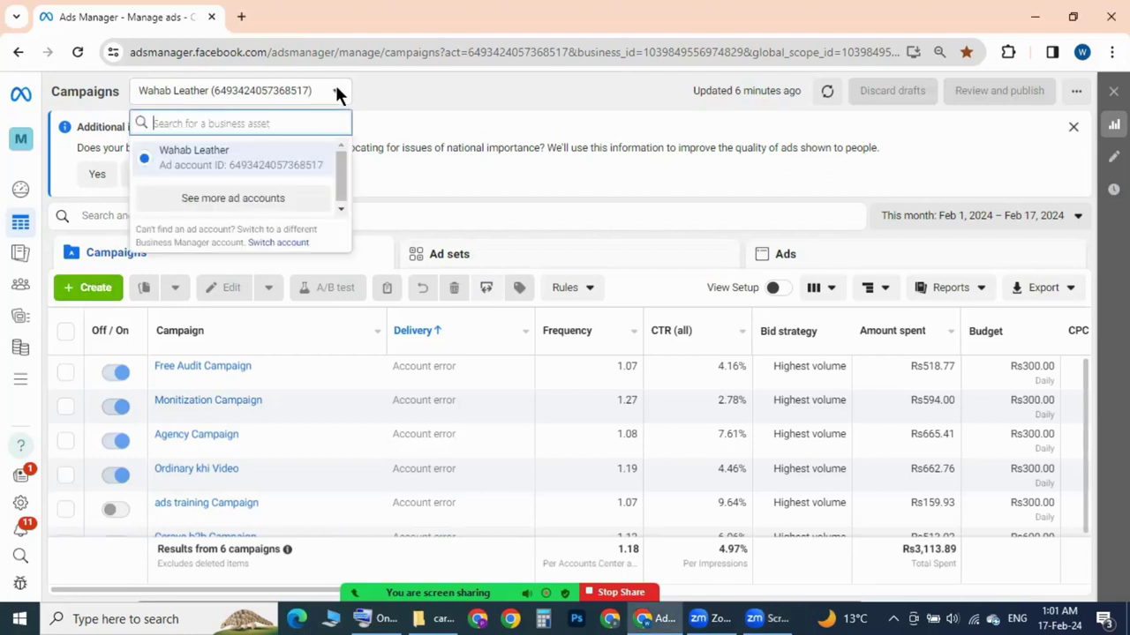
left_click(238, 198)
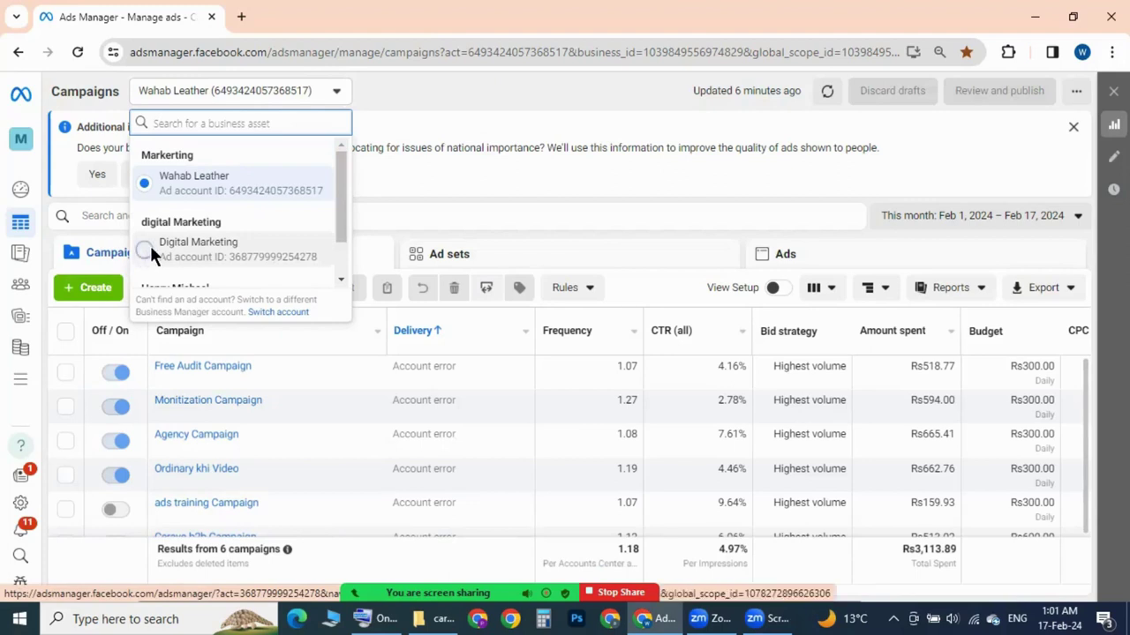
left_click(150, 252)
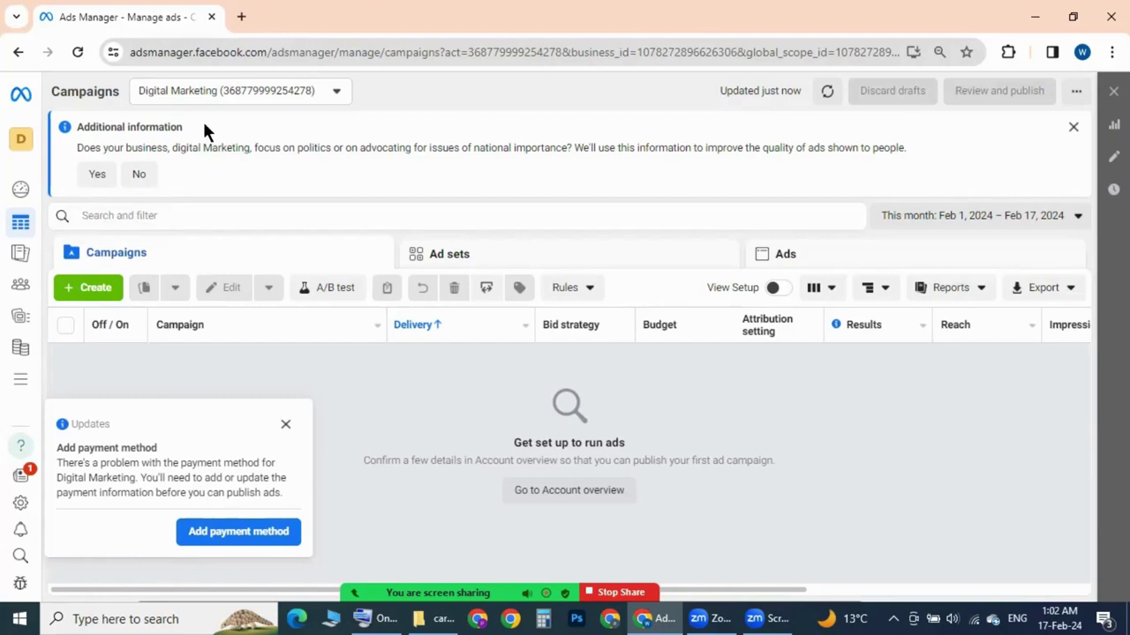
- Create a new campaign with the Sales objective, using the Manual sales campaign setup
left_click(95, 289)
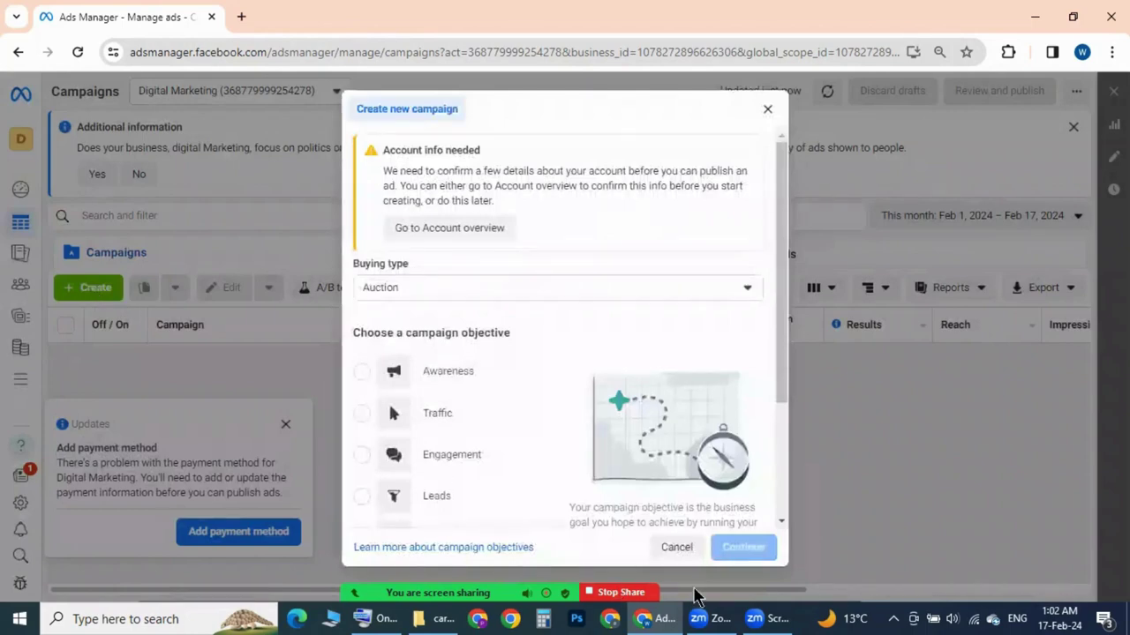
scroll(491, 412, "down", 2)
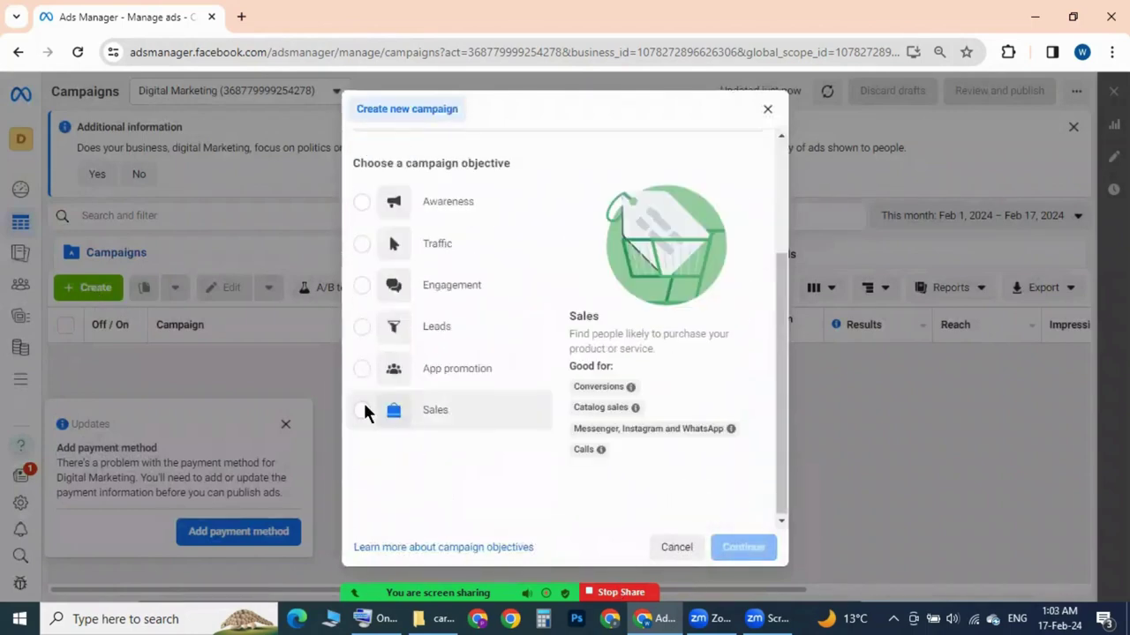
left_click(363, 412)
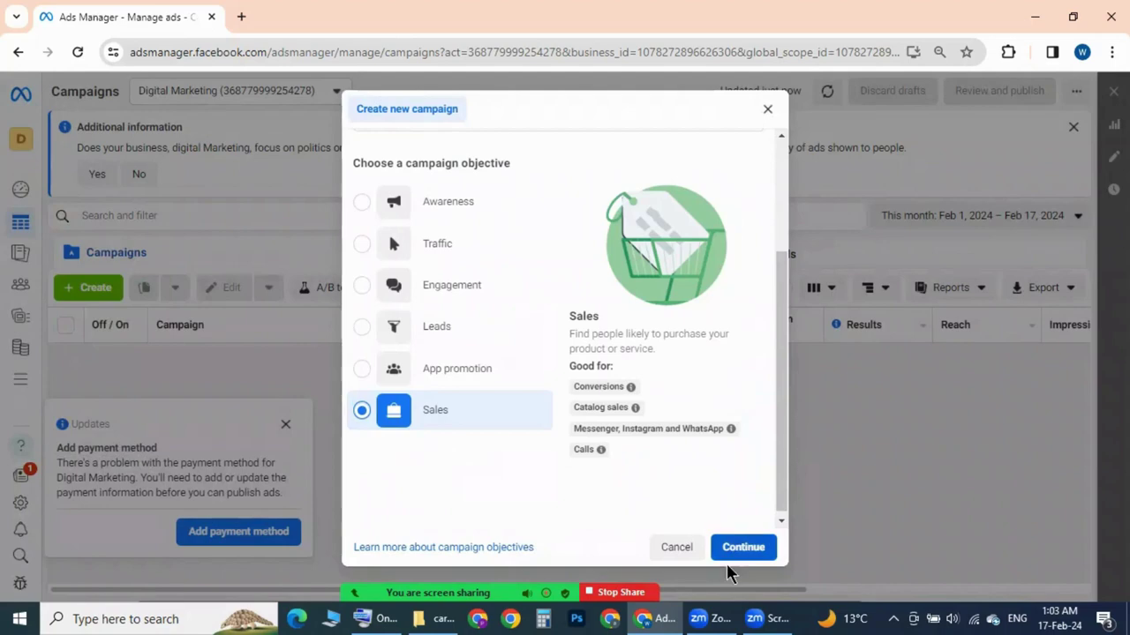
left_click(736, 545)
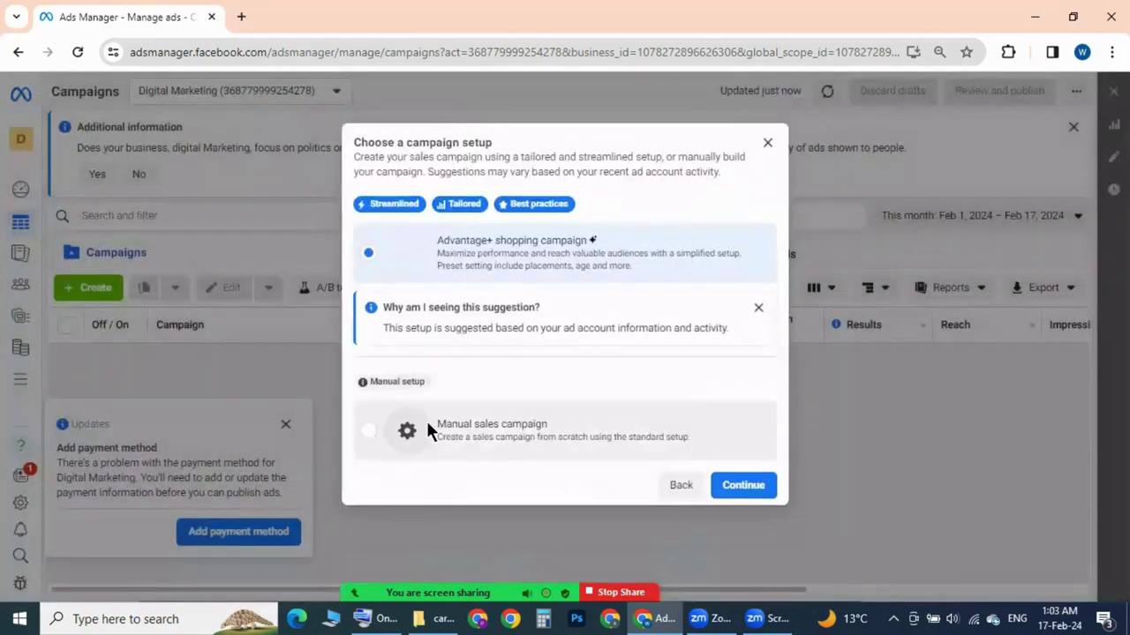
left_click(486, 433)
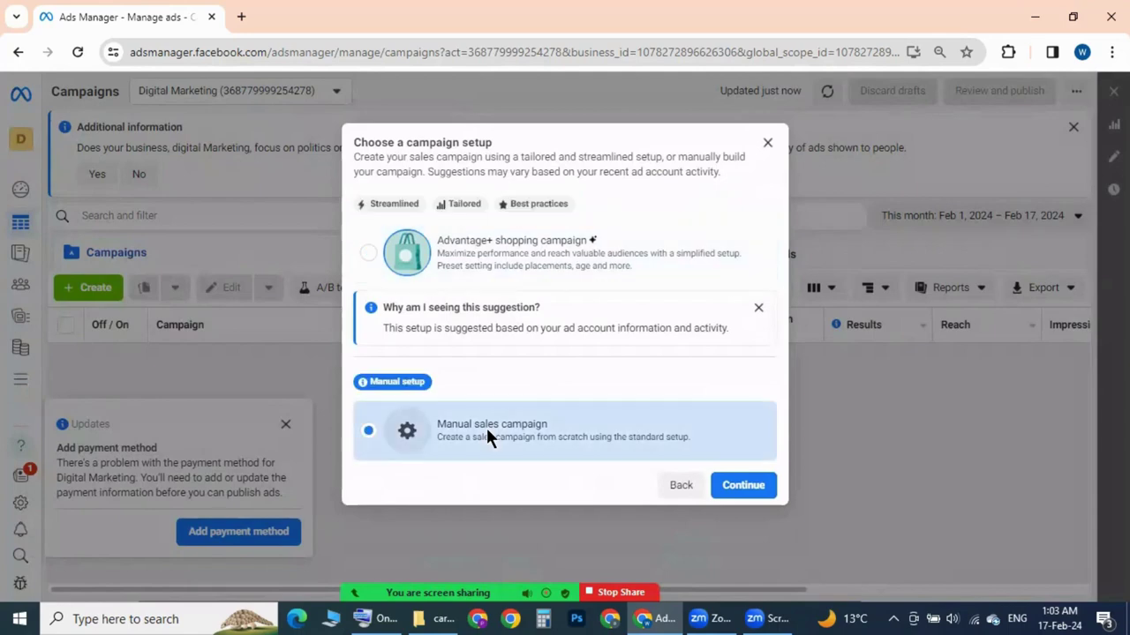
left_click(742, 495)
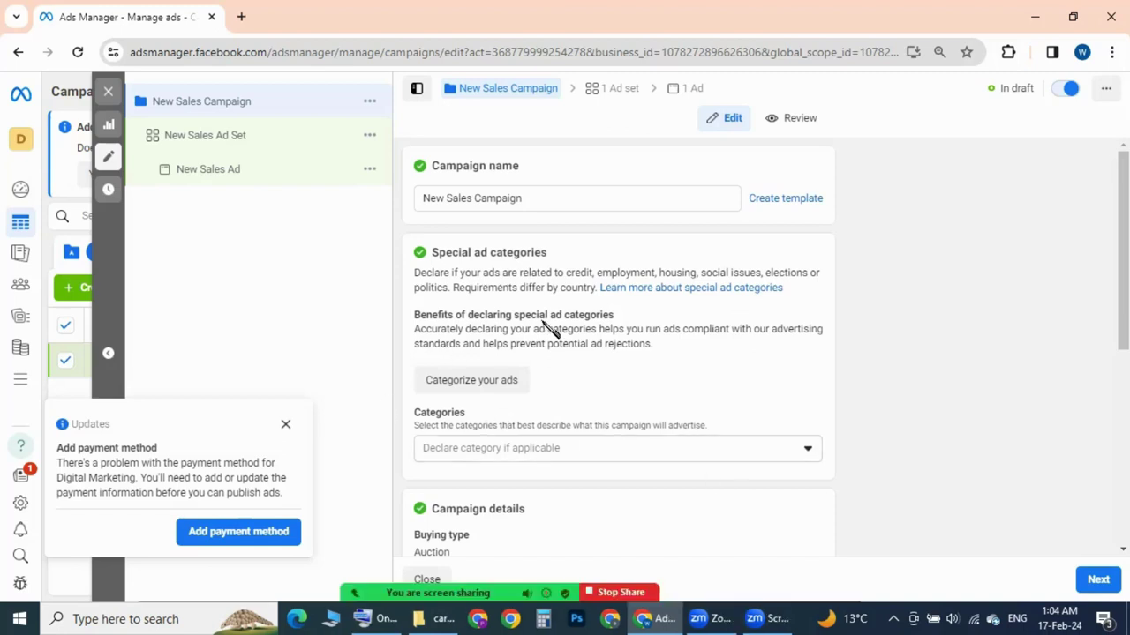
- Dismiss the payment method notice and turn on Advantage campaign budget for the new sales campaign
left_click(284, 426)
scroll(672, 276, "down", 2)
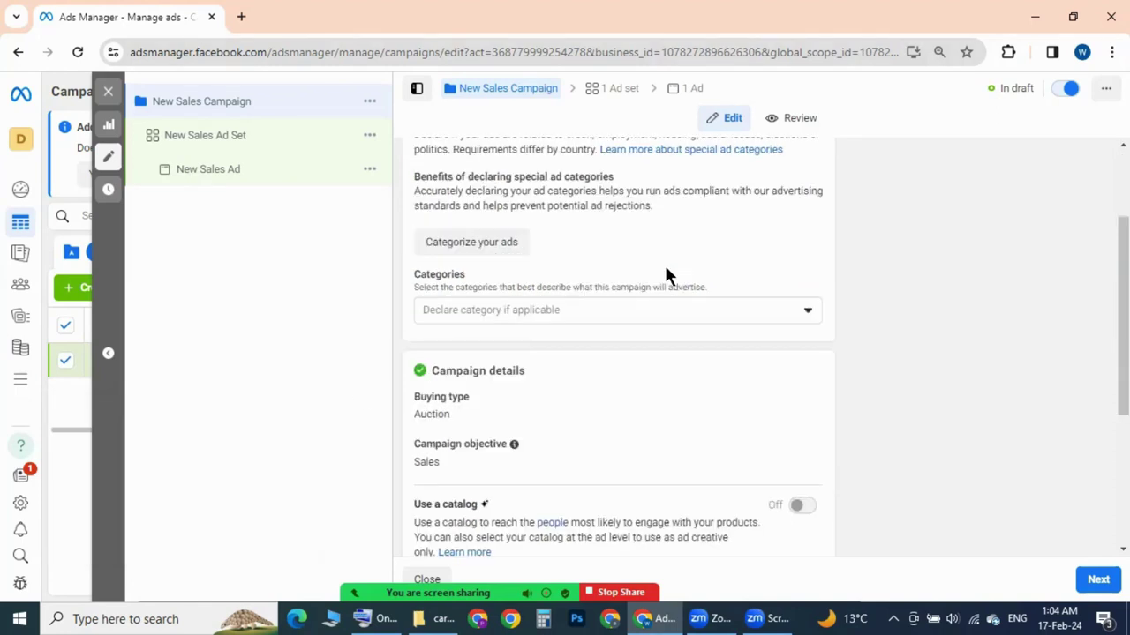
scroll(666, 276, "down", 2)
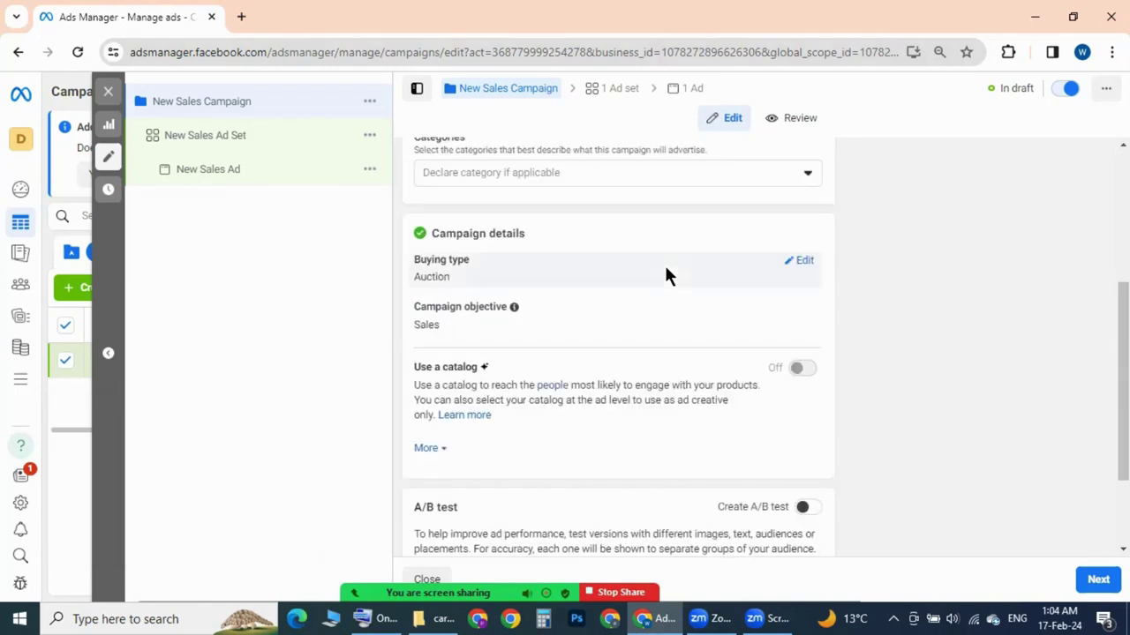
scroll(668, 275, "down", 2)
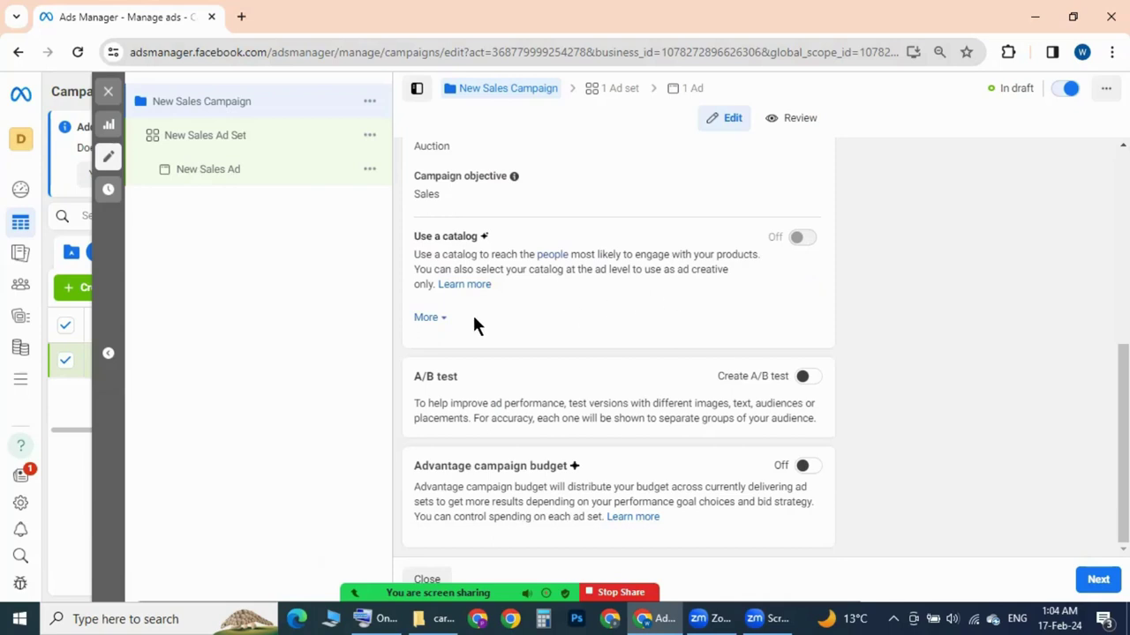
left_click(802, 468)
scroll(794, 438, "down", 5)
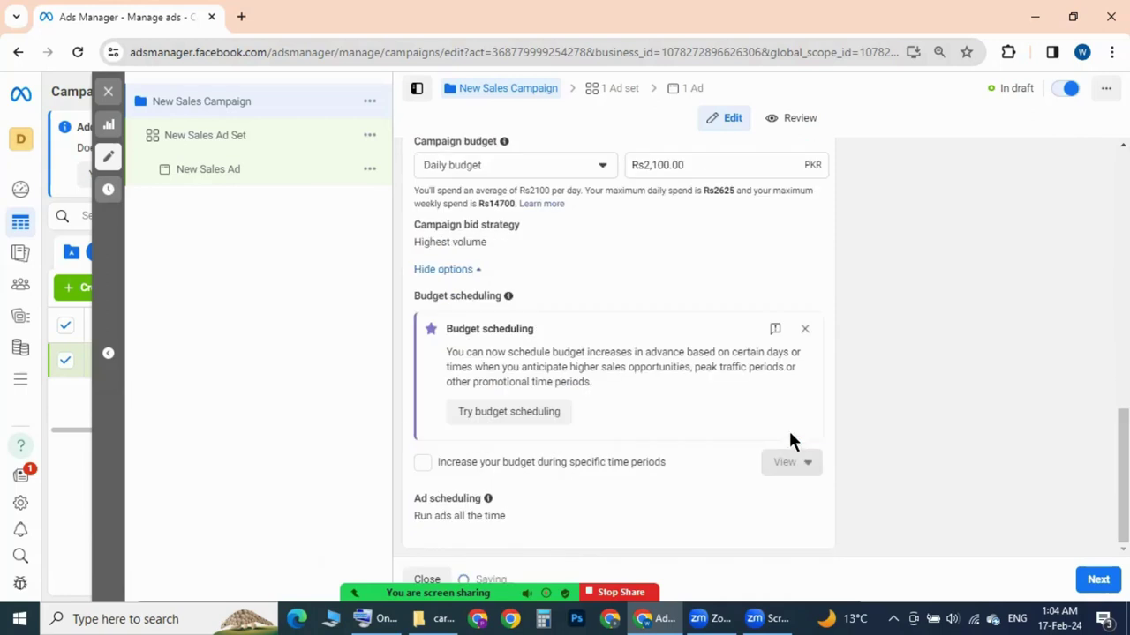
- Set the campaign's daily budget to 500 PKR
scroll(781, 388, "up", 3)
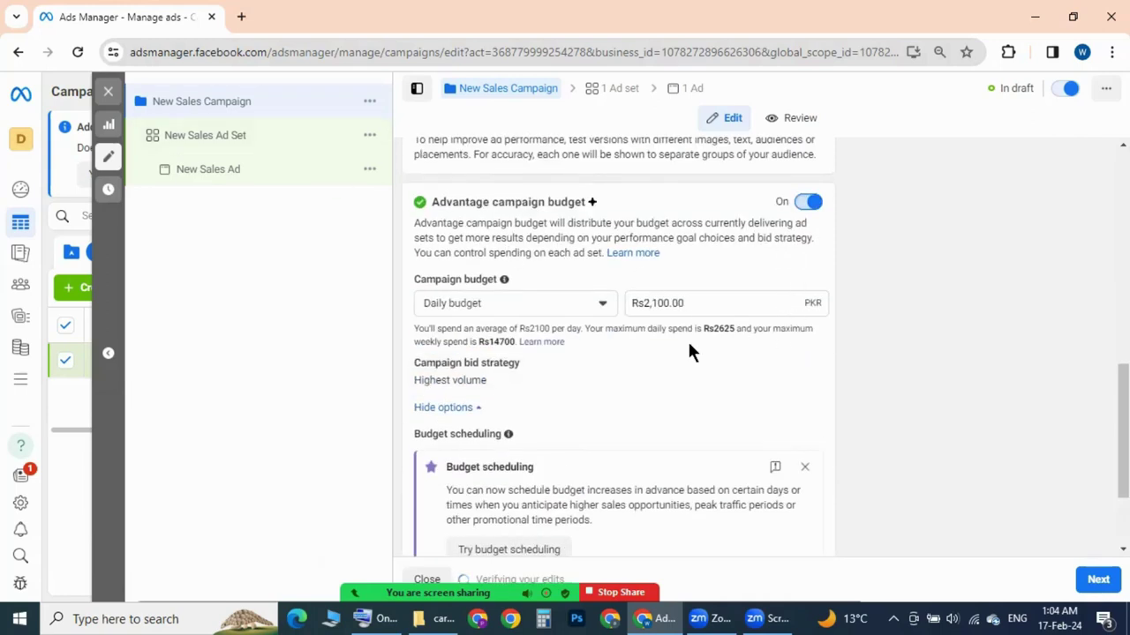
left_click(689, 310)
type("500")
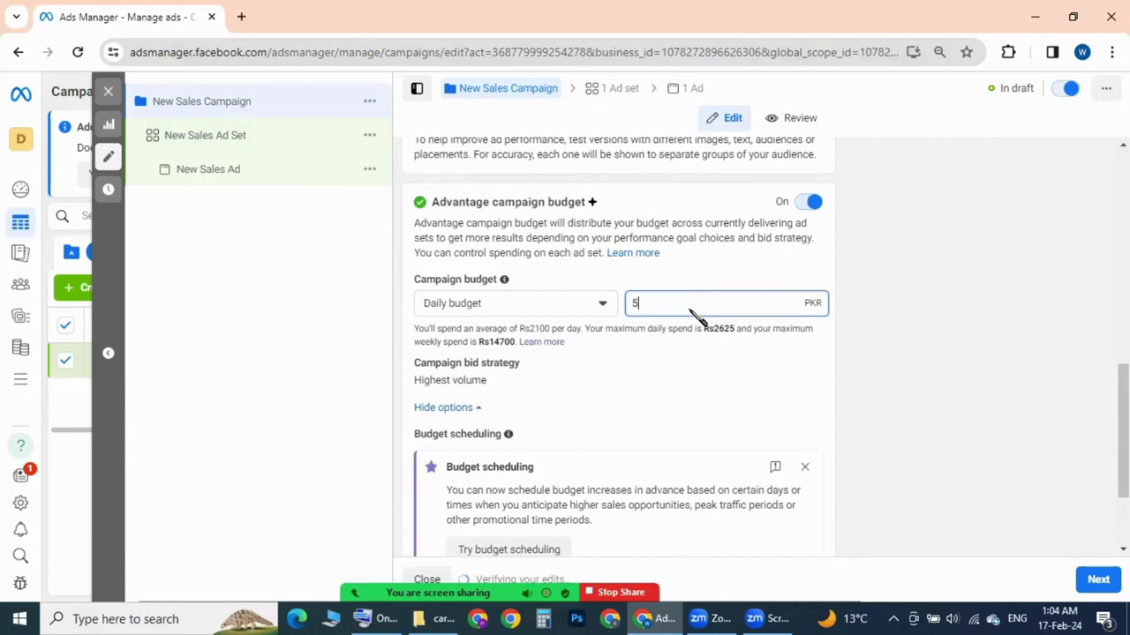
left_click(876, 299)
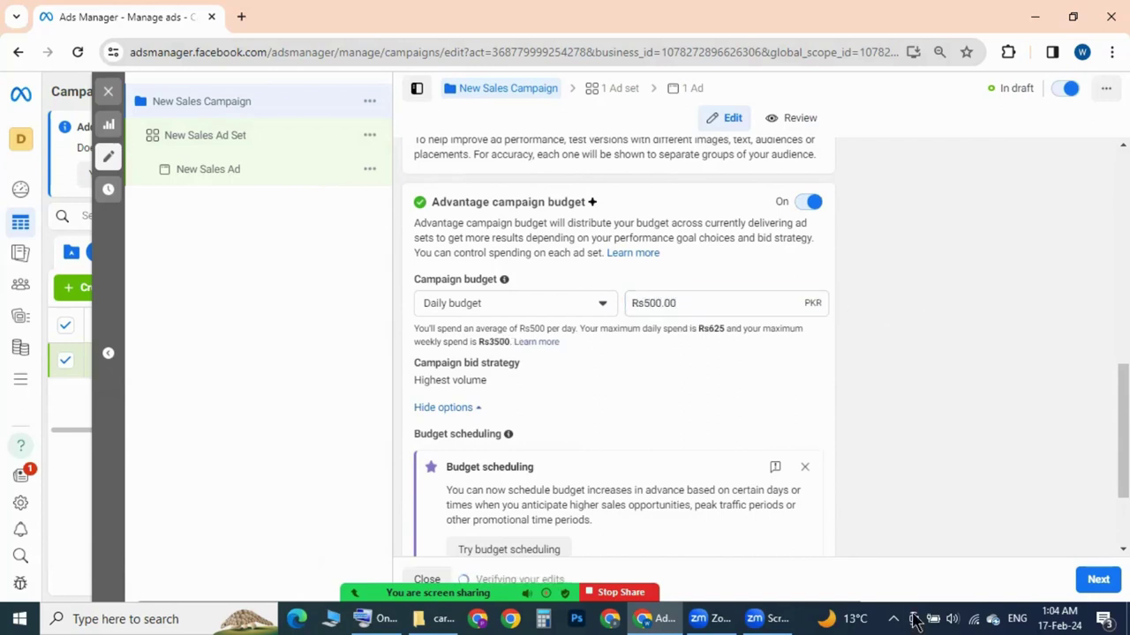
- Set the campaign's daily budget to 1,000 PKR
double_click(668, 303)
type("1000")
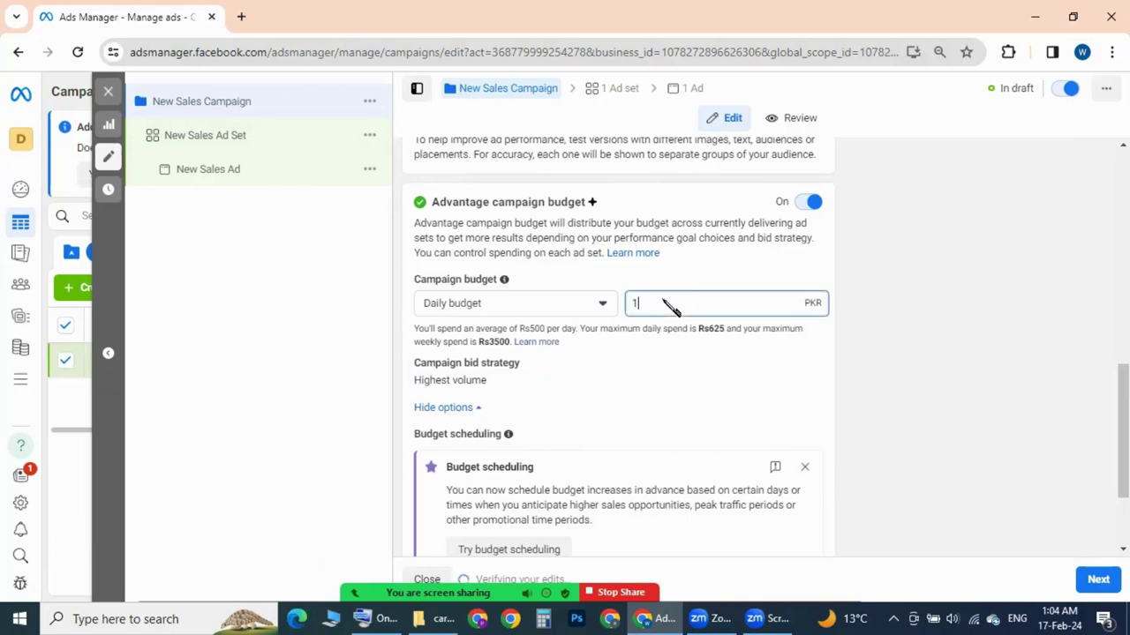
left_click(864, 324)
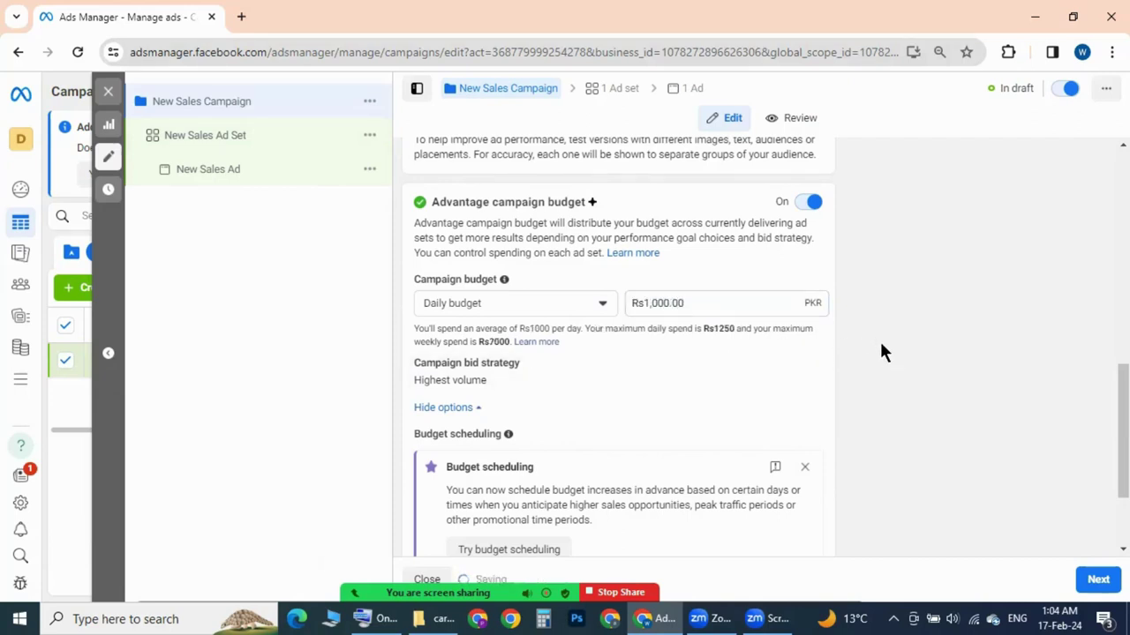
- Proceed to the ad set level and choose Website as the conversion location
left_click(1096, 583)
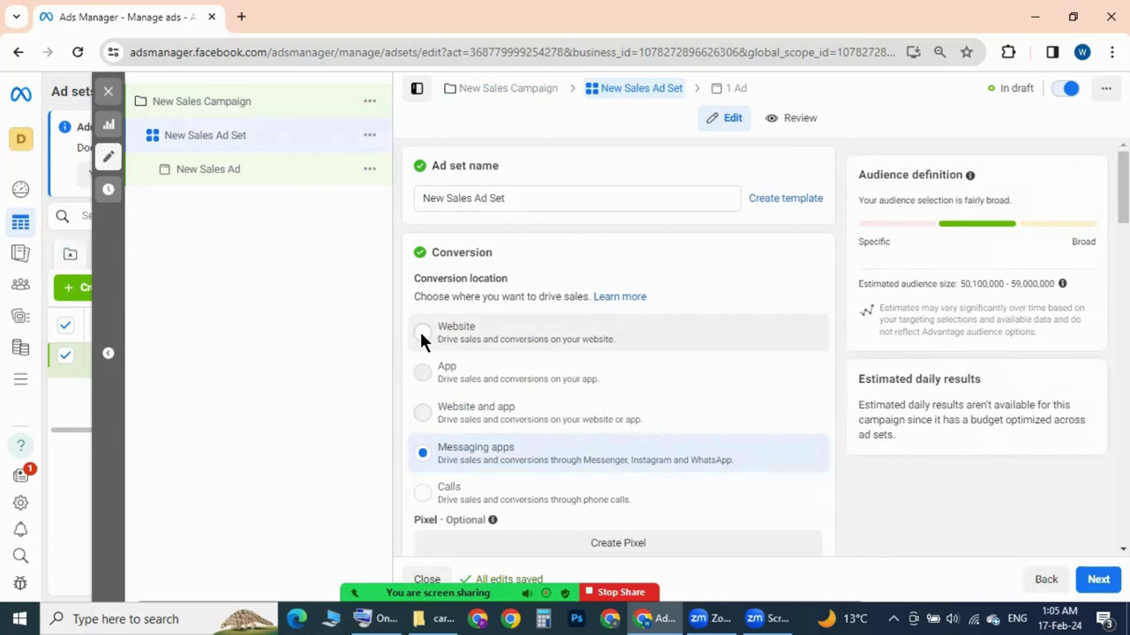
left_click(422, 333)
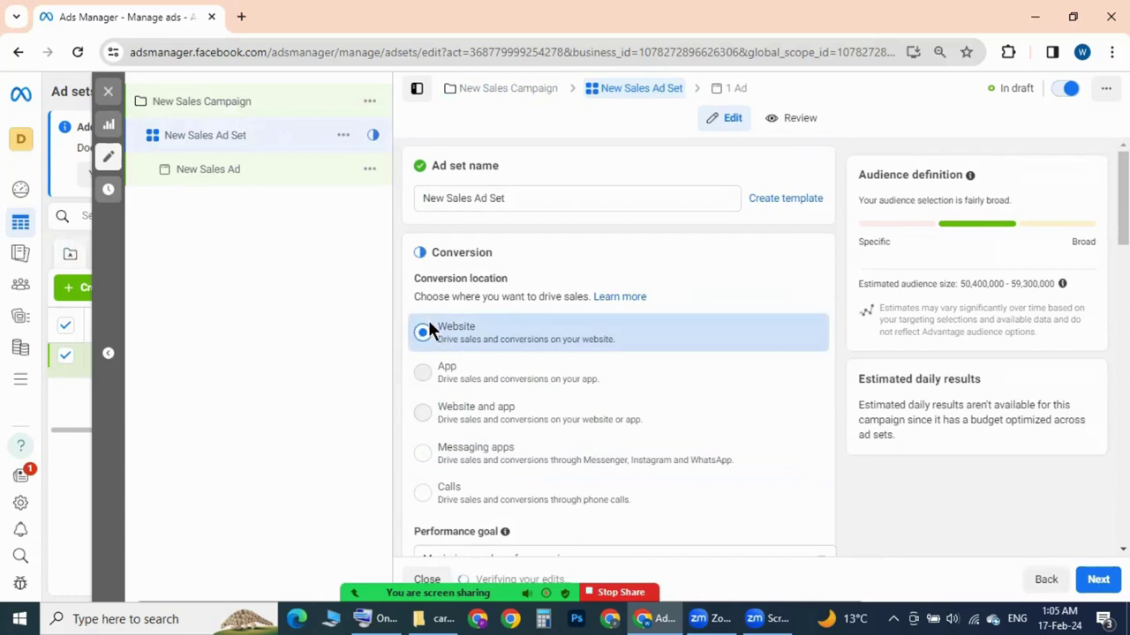
- Switch the ad set from Advantage+ audience to the original audience options, confirming use of the original audience
scroll(421, 337, "down", 2)
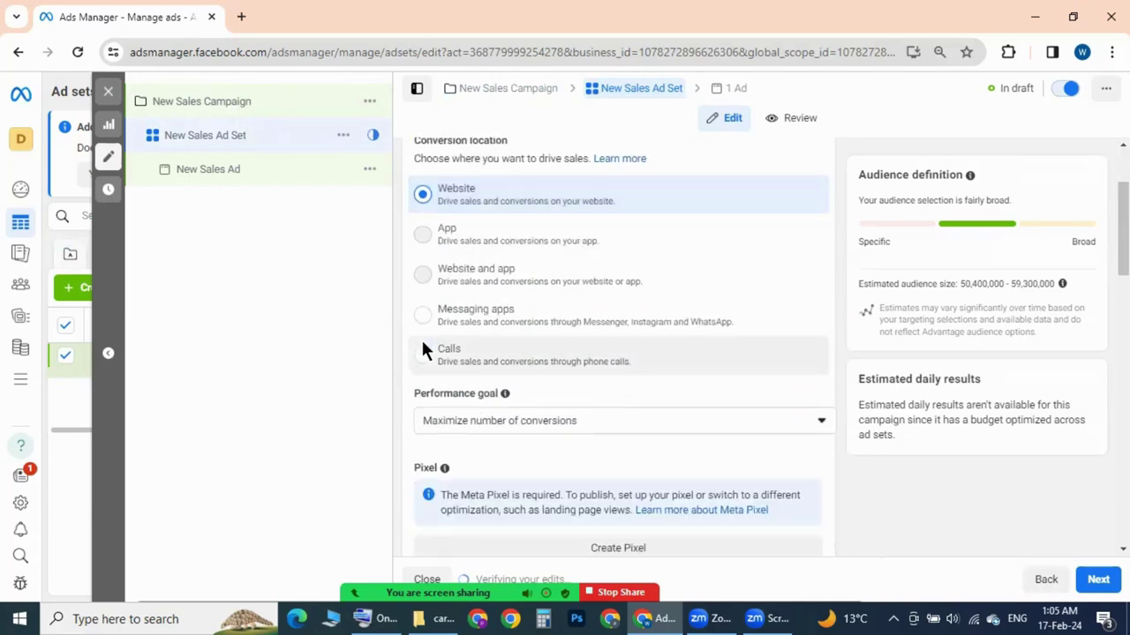
scroll(536, 387, "down", 3)
scroll(613, 388, "down", 3)
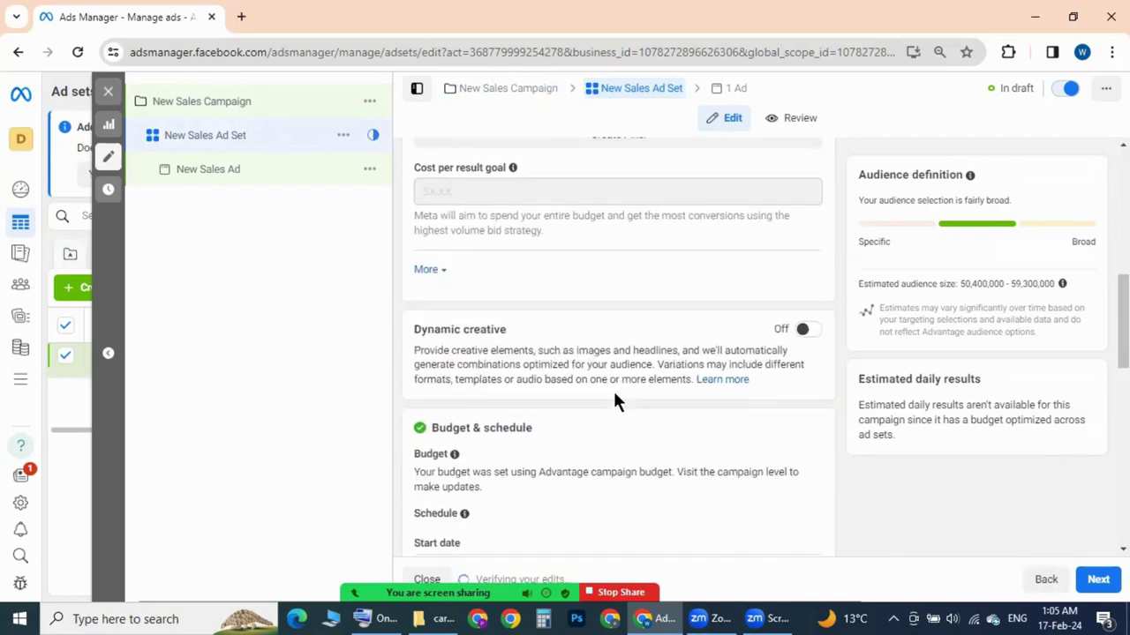
scroll(615, 400, "down", 2)
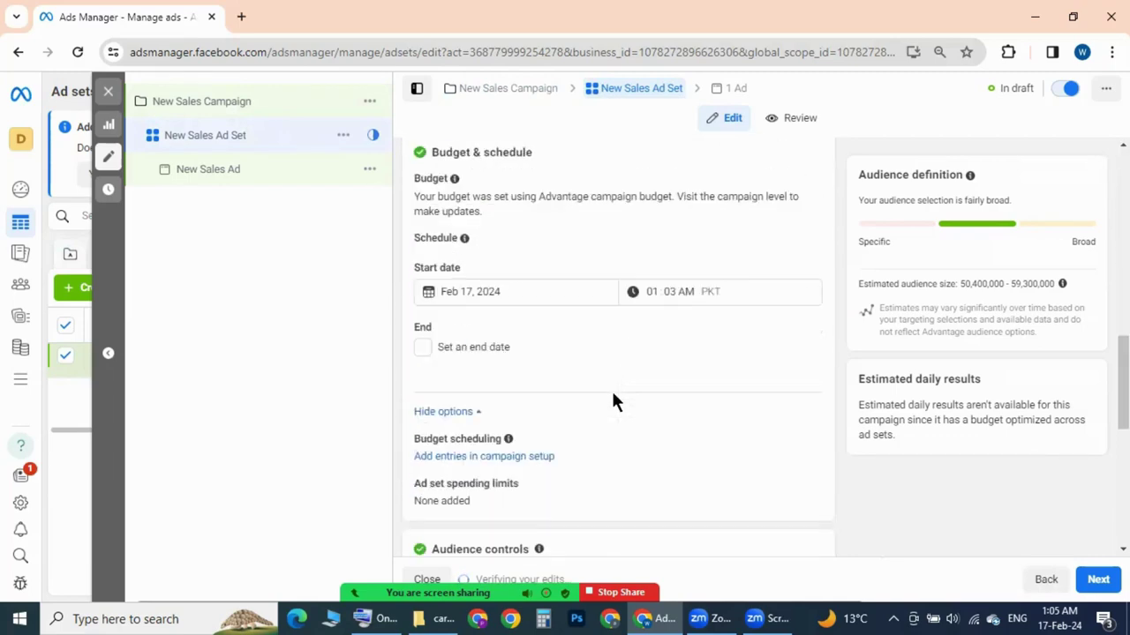
scroll(593, 376, "down", 2)
scroll(592, 376, "down", 2)
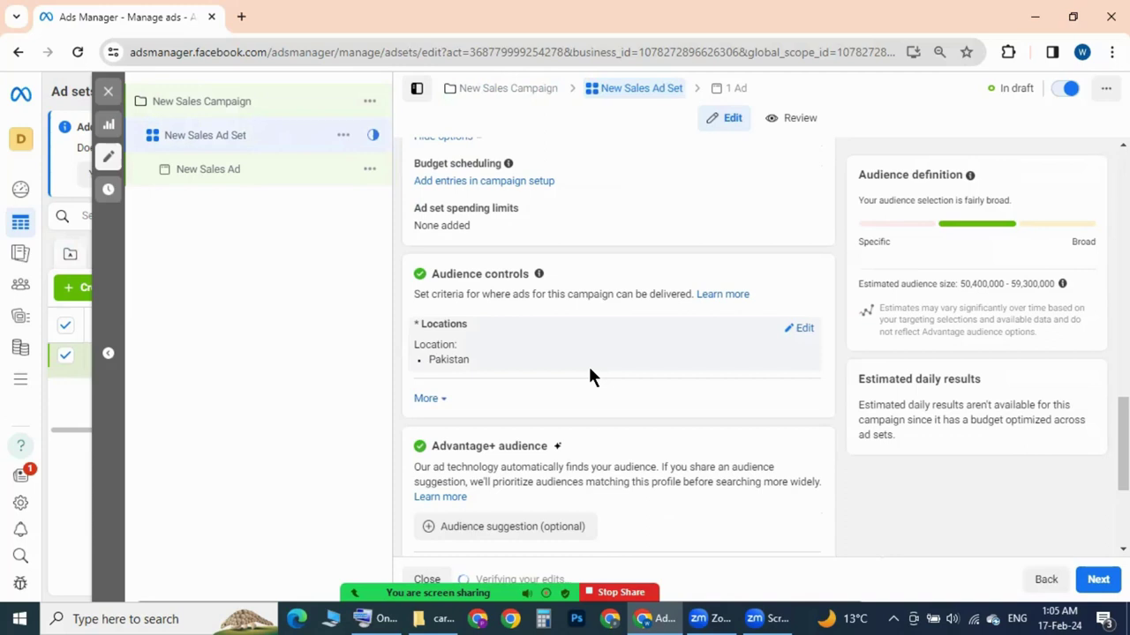
scroll(590, 368, "down", 2)
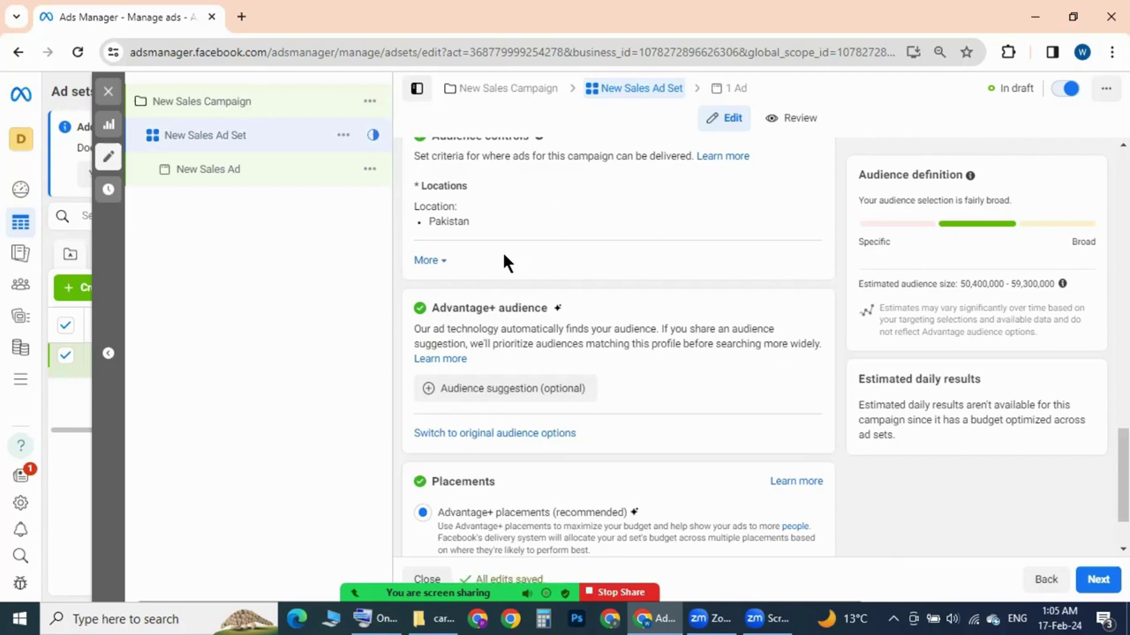
scroll(505, 258, "down", 1)
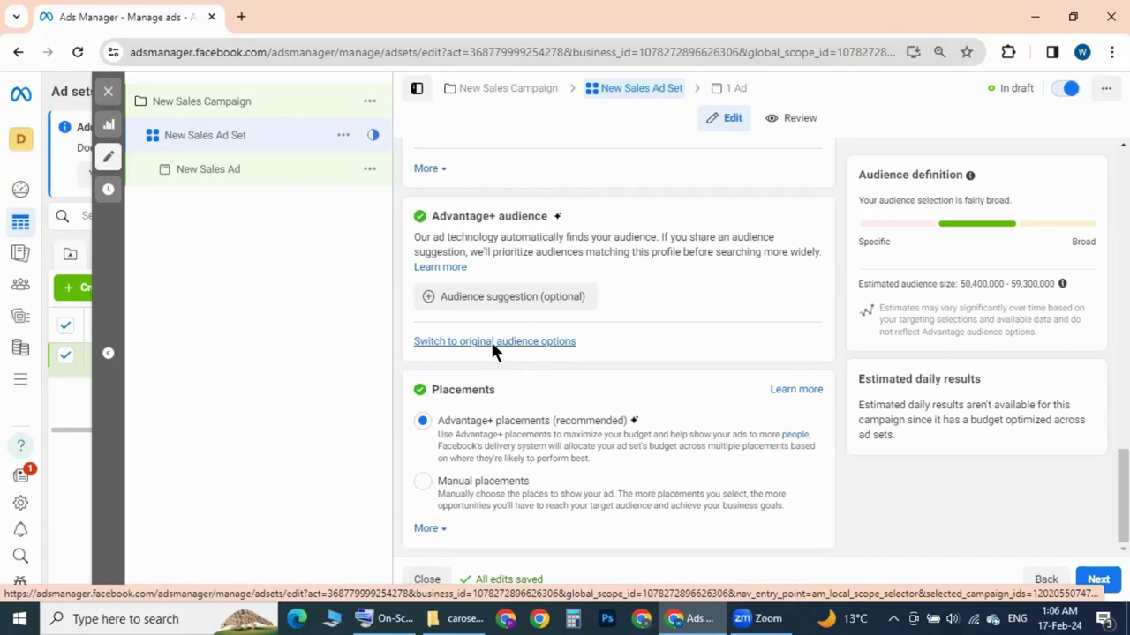
left_click(493, 341)
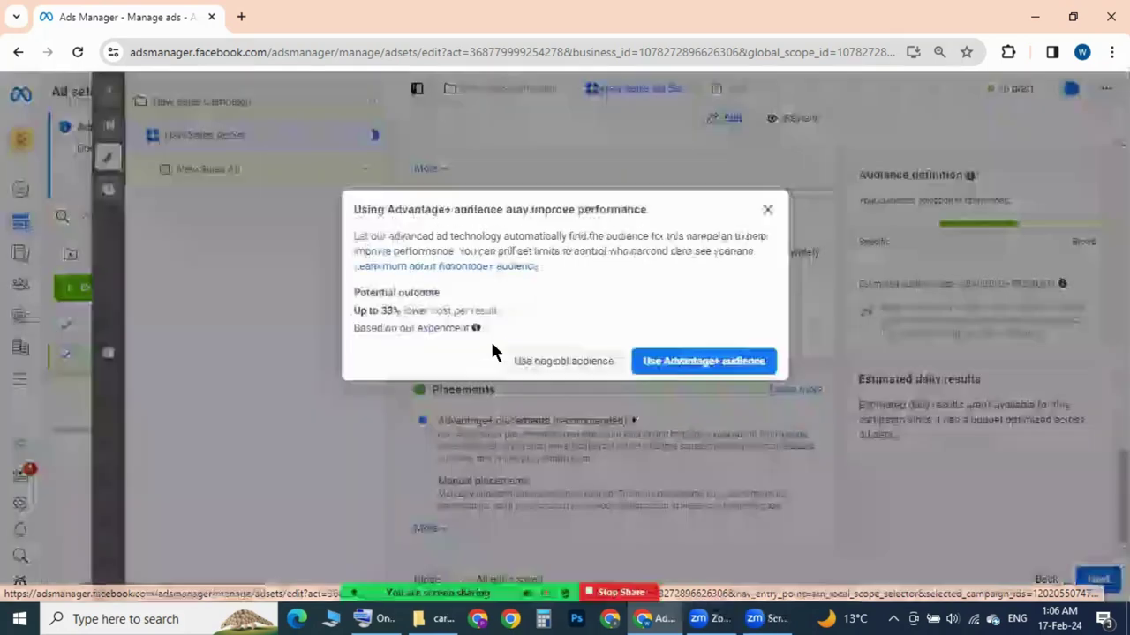
left_click(549, 363)
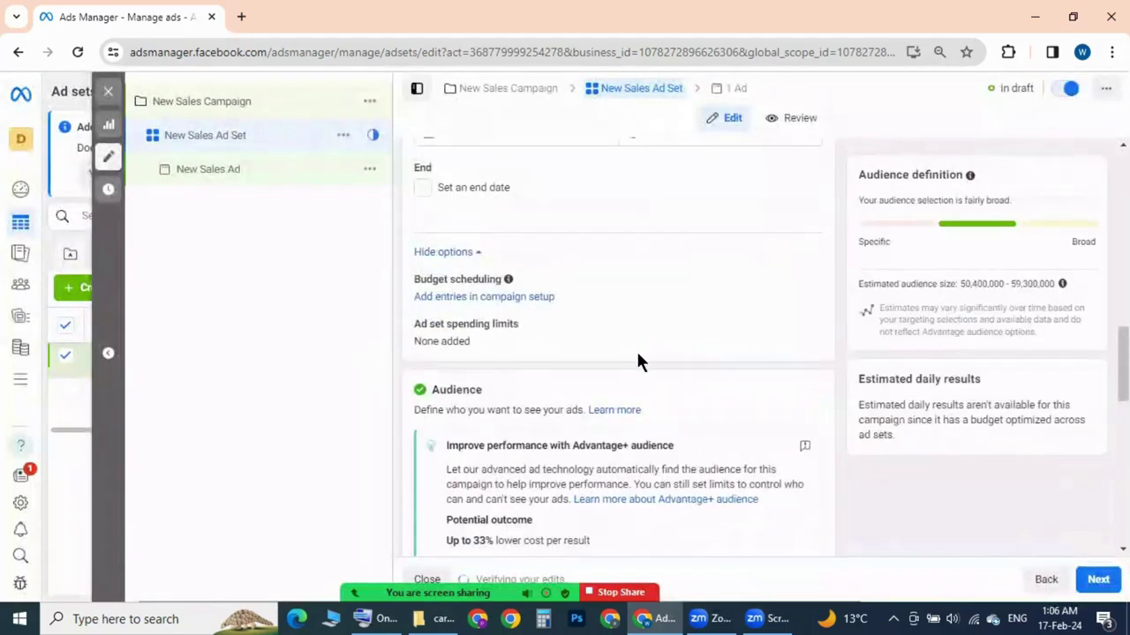
- Apply the saved audience "clothes" to the ad set and review its targeting details
scroll(636, 350, "down", 2)
scroll(639, 362, "down", 2)
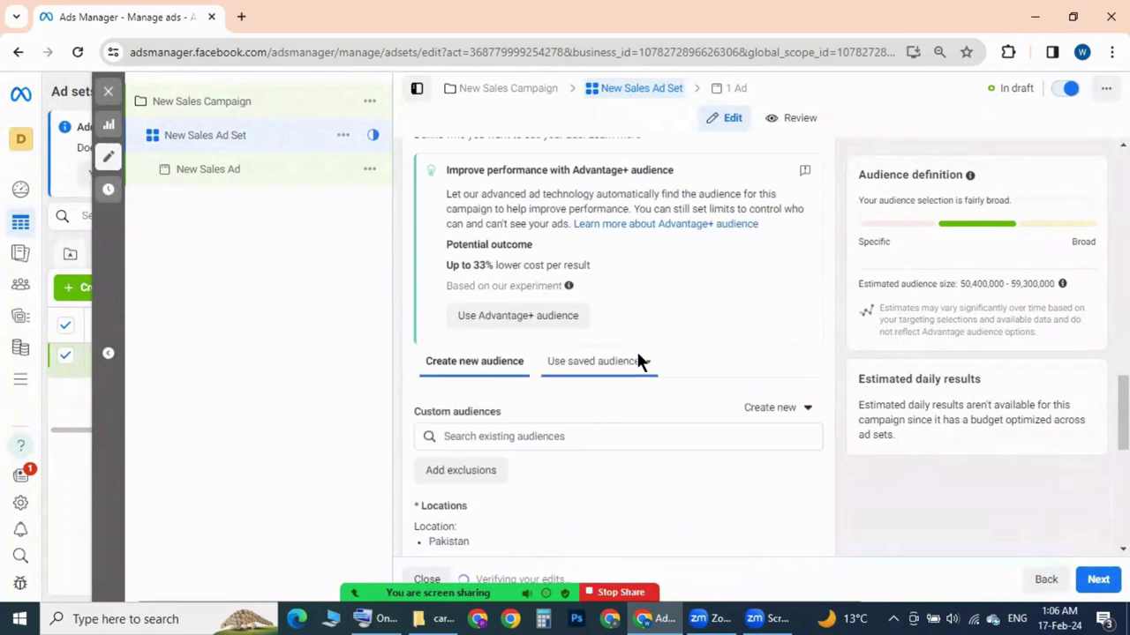
scroll(645, 353, "down", 2)
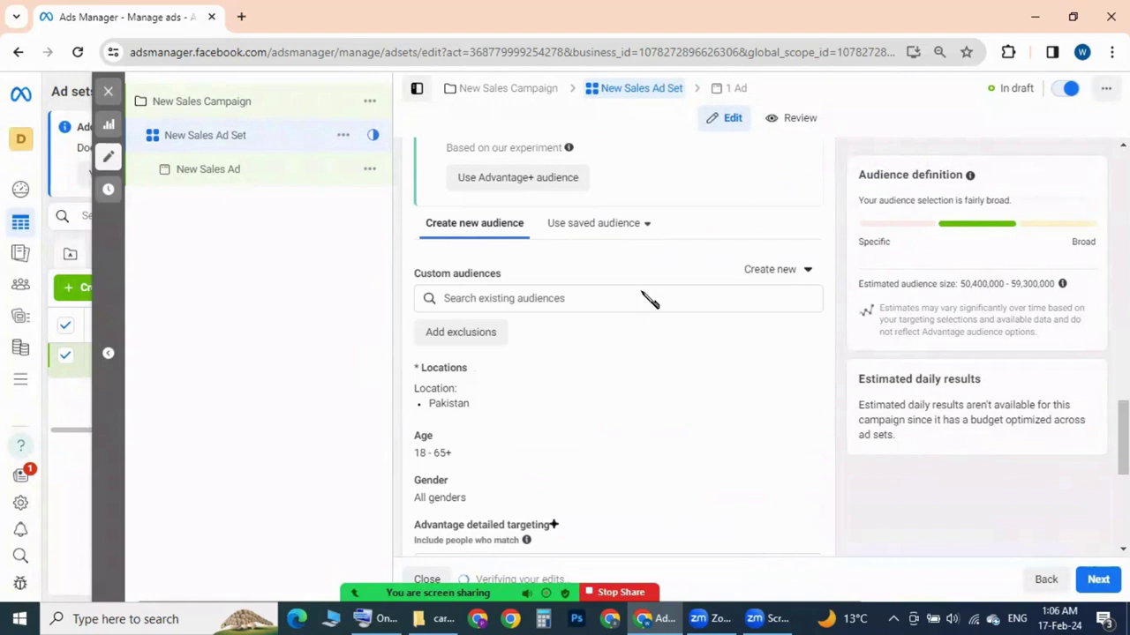
left_click(637, 222)
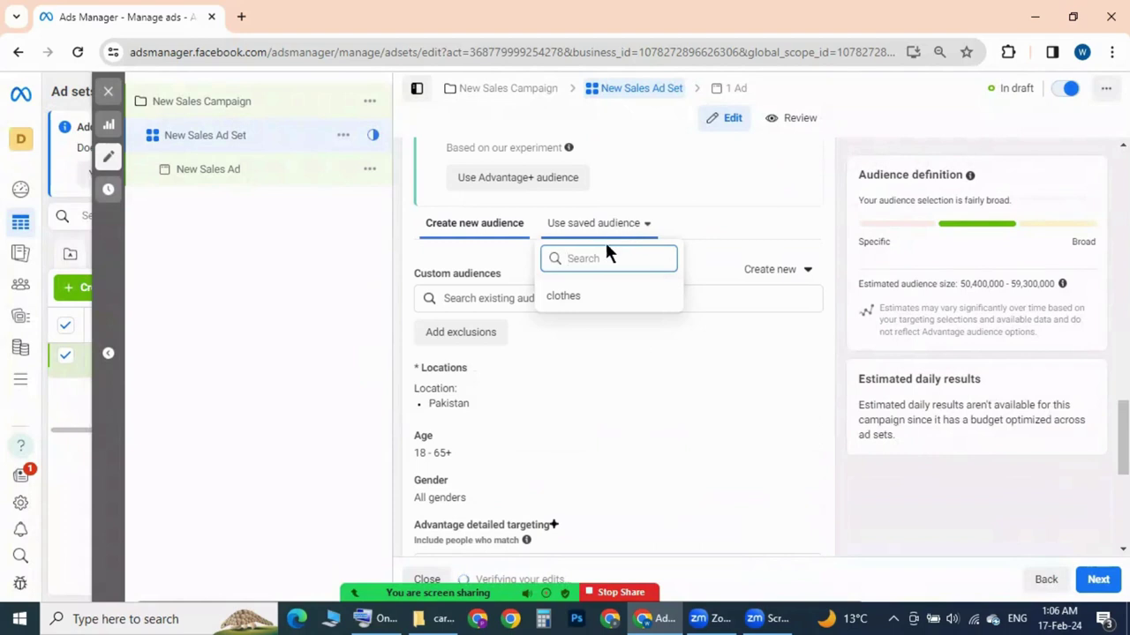
mouse_move(567, 296)
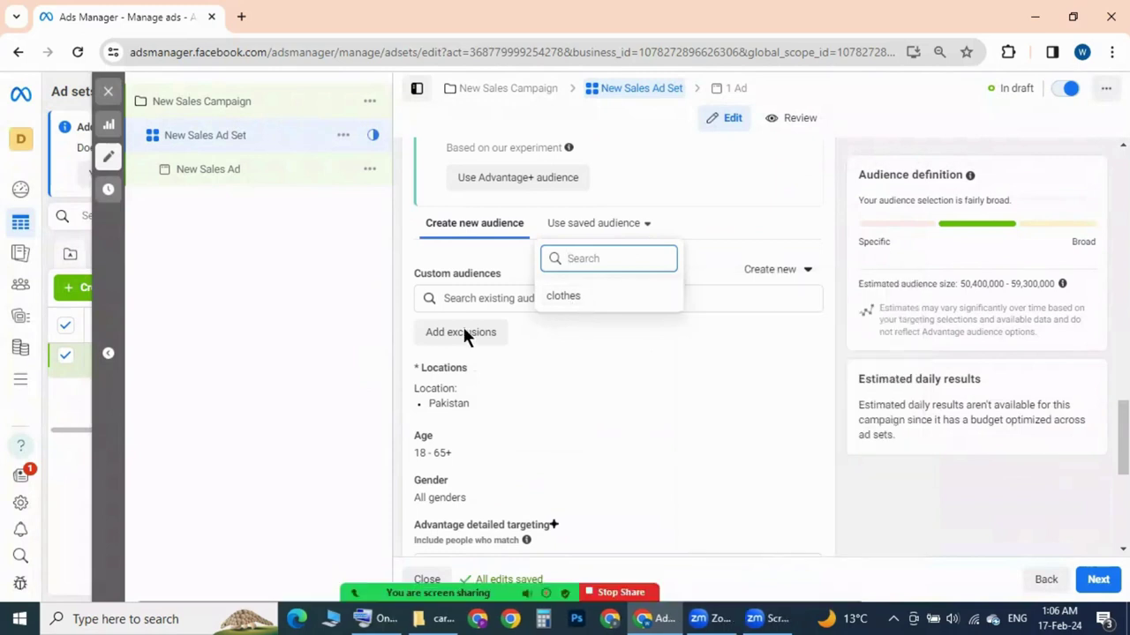
left_click(565, 296)
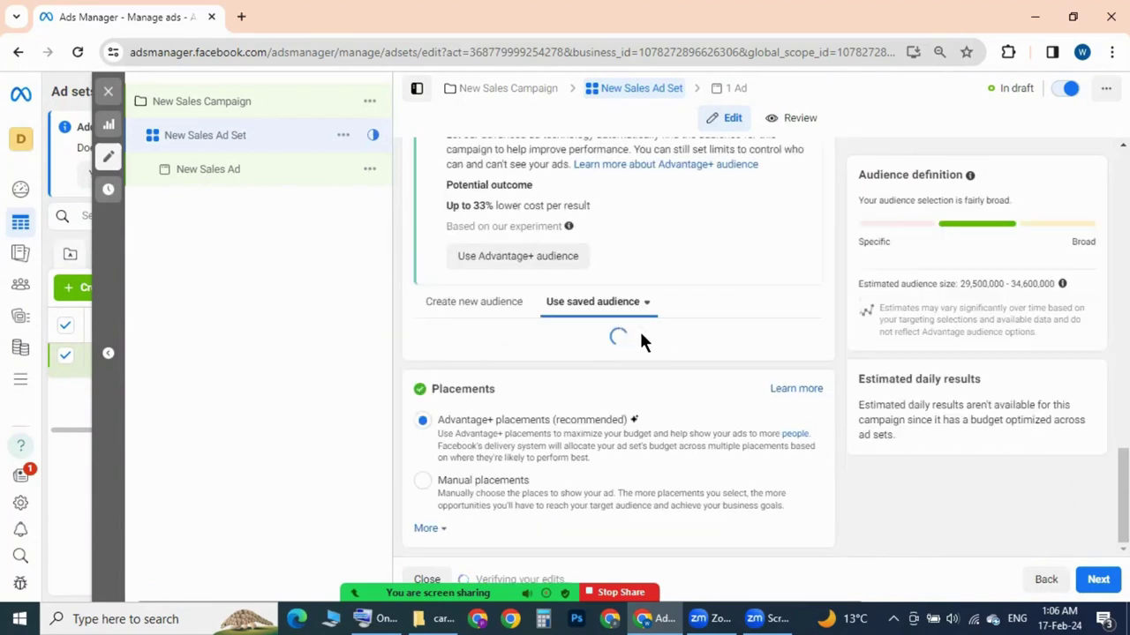
scroll(639, 329, "down", 3)
scroll(598, 306, "up", 2)
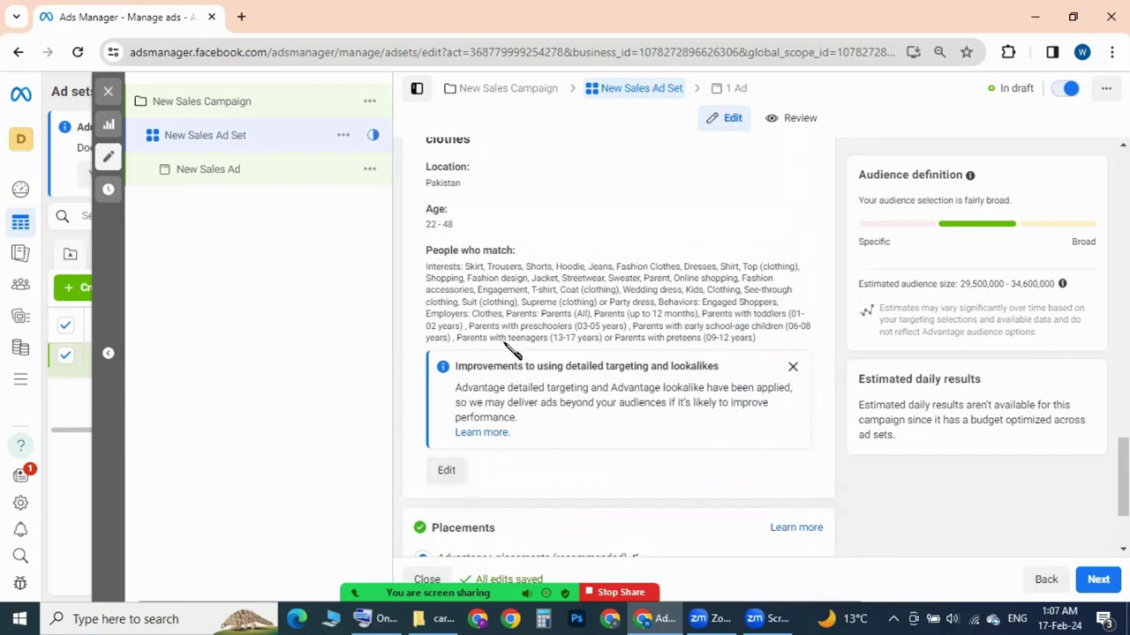
scroll(507, 351, "down", 2)
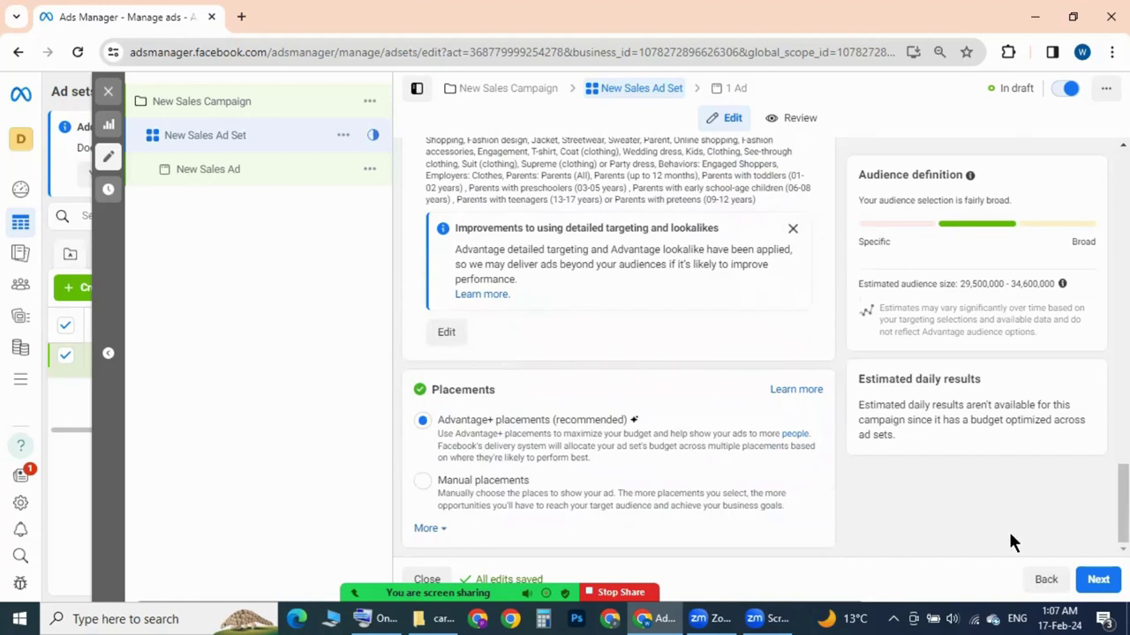
- Proceed to the ad level and choose Pak Digital Marketing Agency as the ad's Facebook Page
left_click(1098, 579)
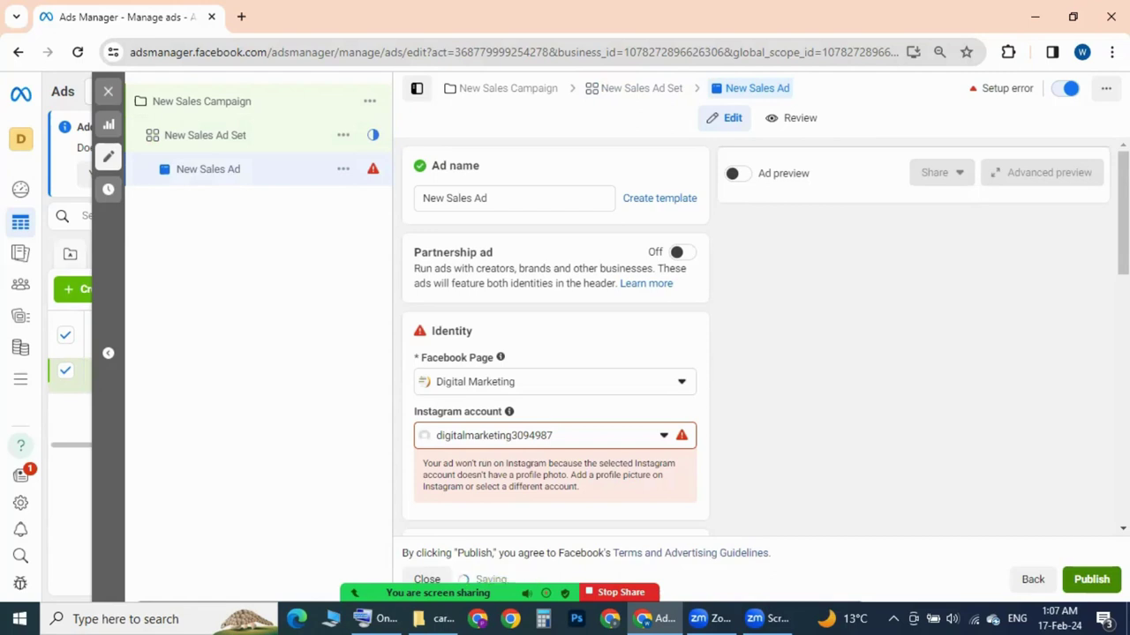
left_click(678, 382)
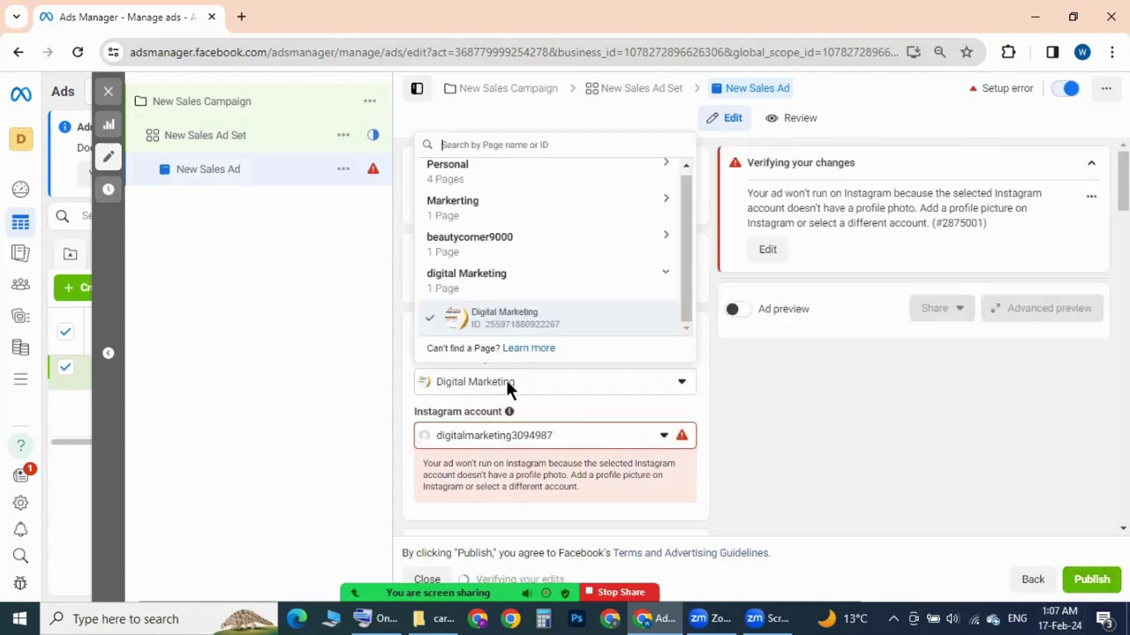
left_click(520, 172)
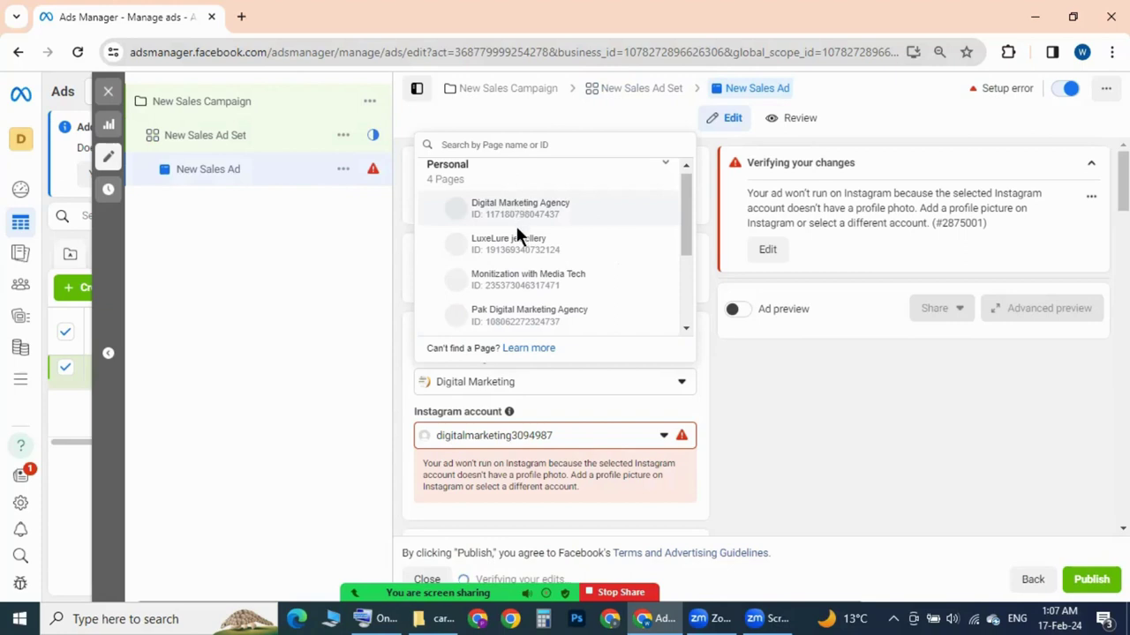
scroll(510, 279, "down", 2)
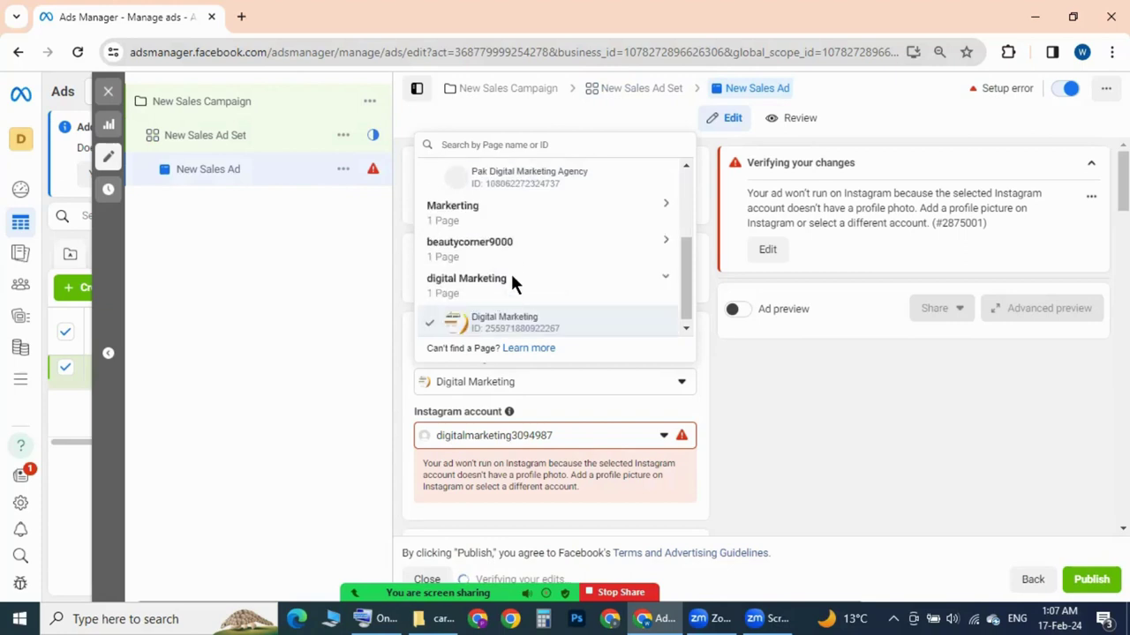
scroll(510, 275, "up", 3)
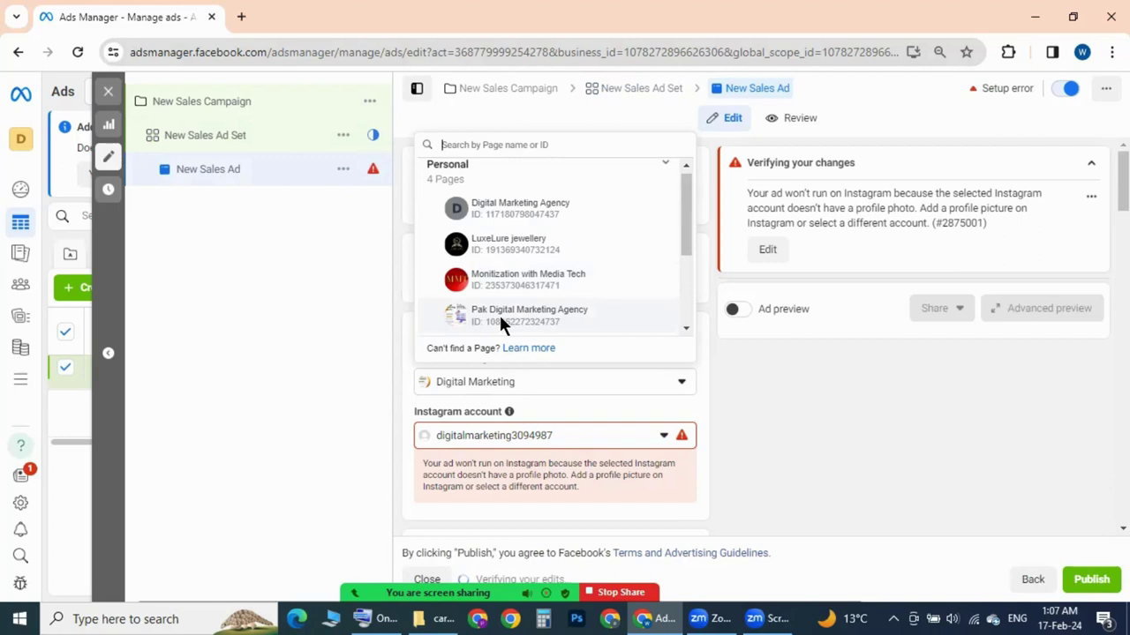
left_click(499, 315)
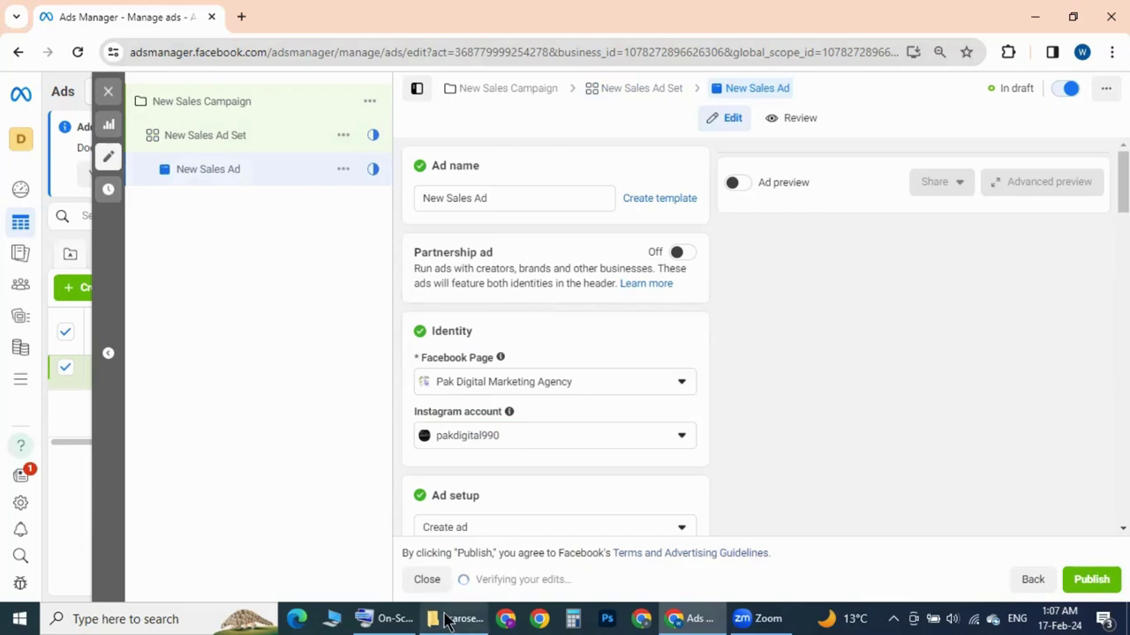
- Review the ad setup and creative options, and set the ad format to Carousel
scroll(471, 380, "down", 2)
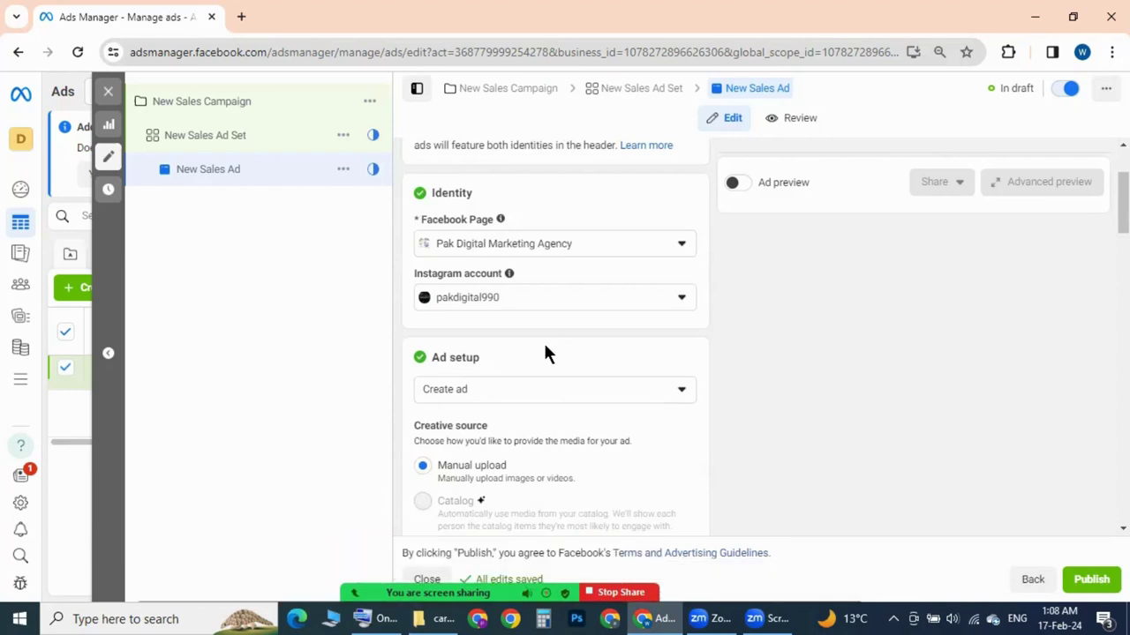
scroll(545, 353, "down", 2)
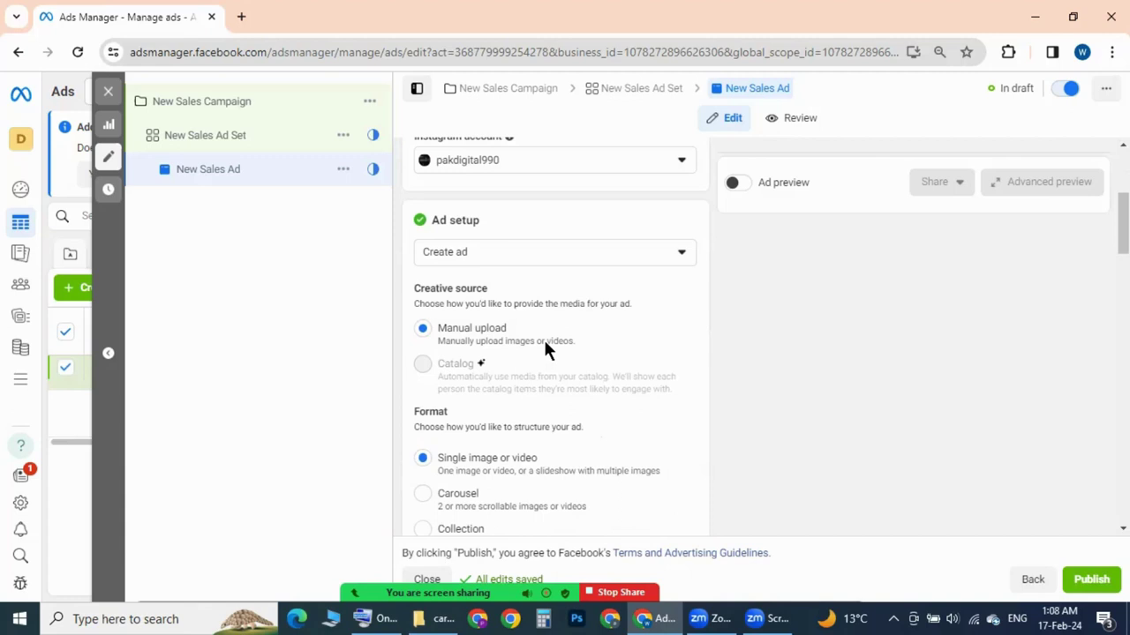
scroll(547, 349, "down", 2)
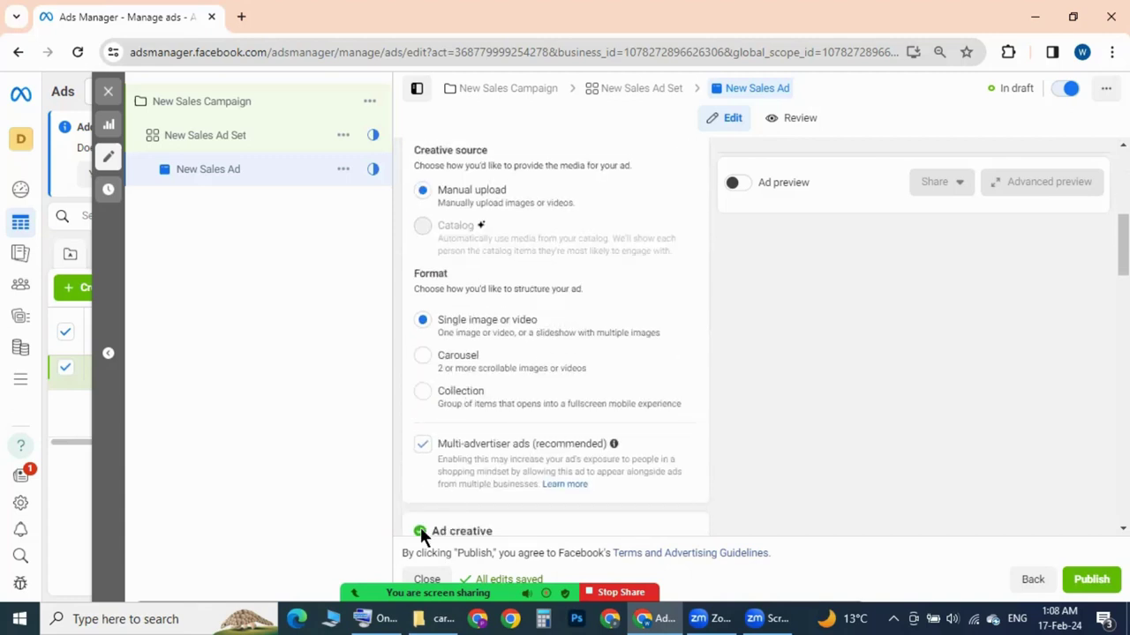
scroll(467, 395, "down", 2)
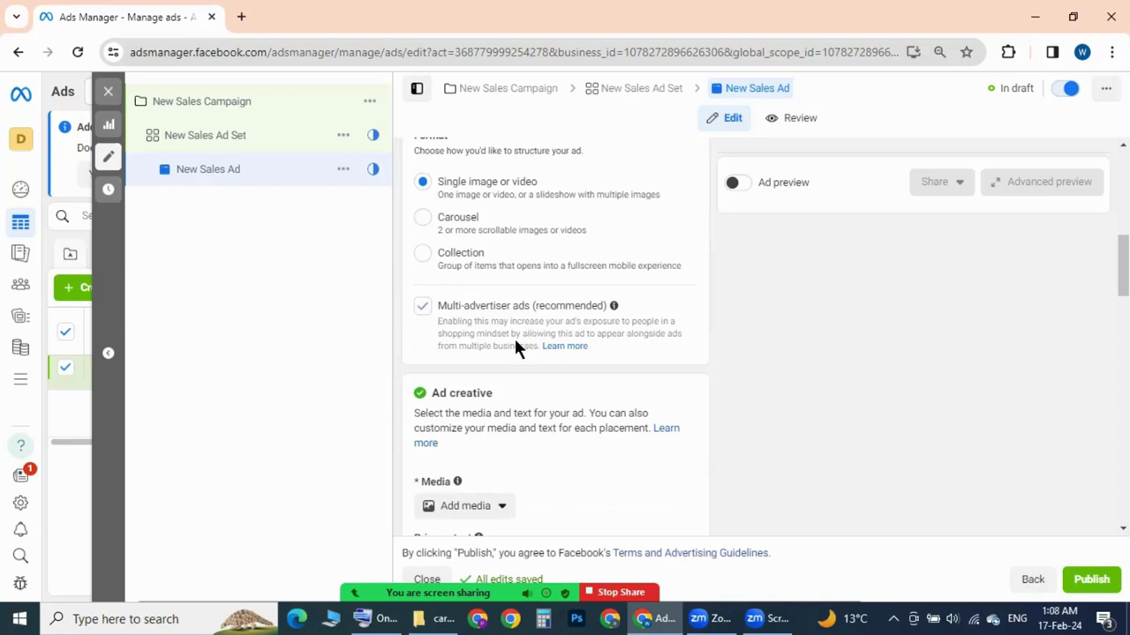
scroll(517, 349, "down", 2)
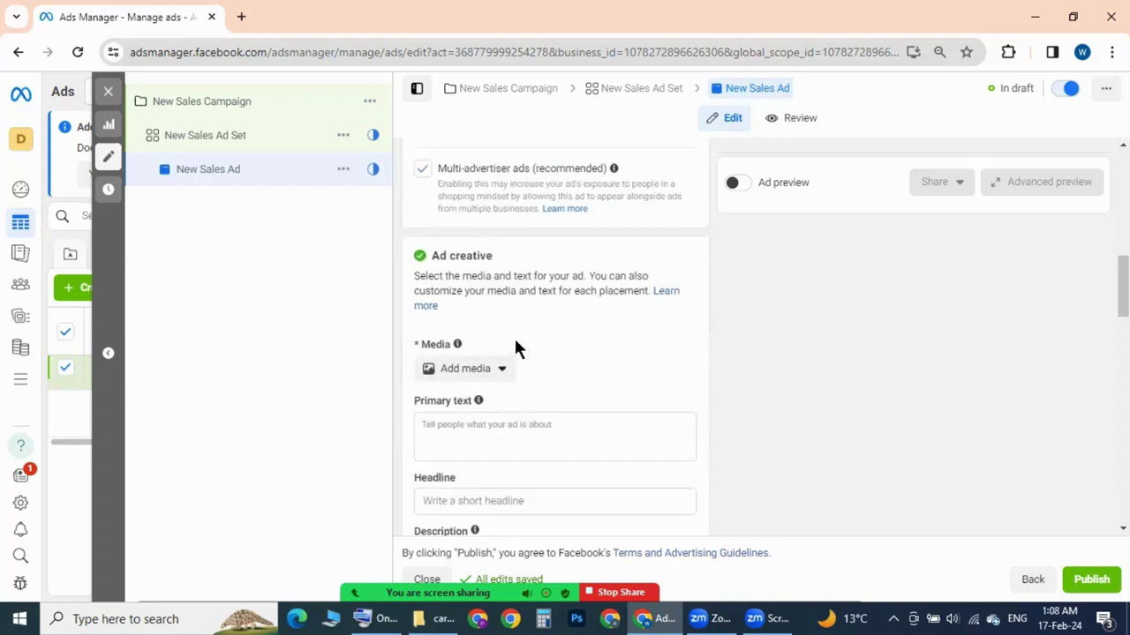
scroll(517, 349, "up", 2)
scroll(516, 348, "up", 2)
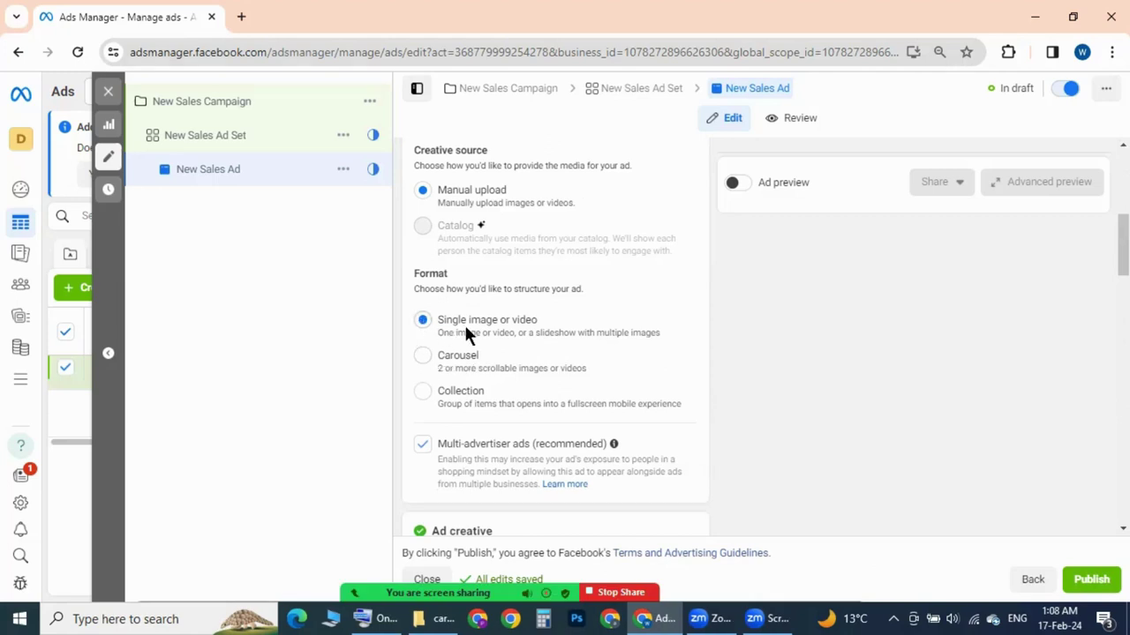
left_click(423, 356)
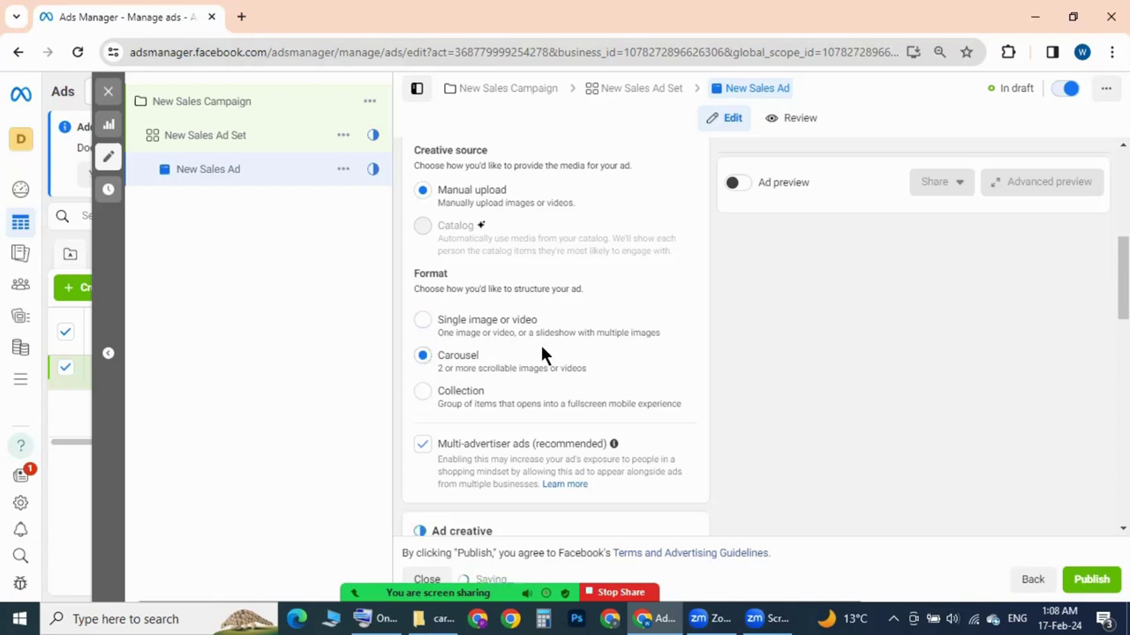
- Review the carousel card options and set the ad's call to action to Shop now
scroll(546, 336, "down", 2)
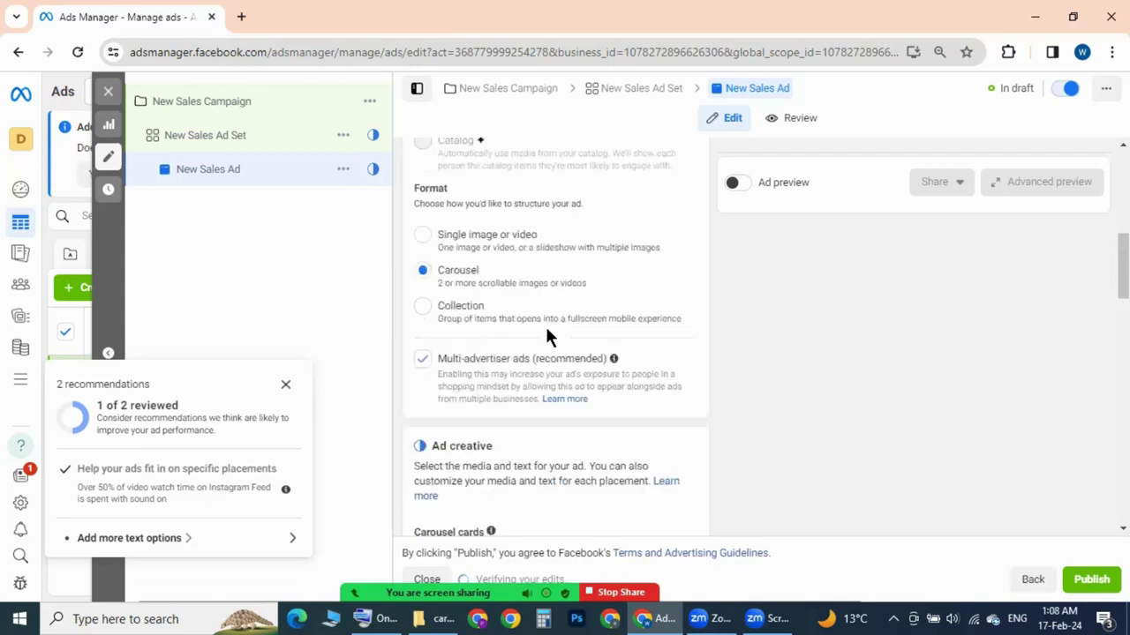
scroll(569, 312, "down", 2)
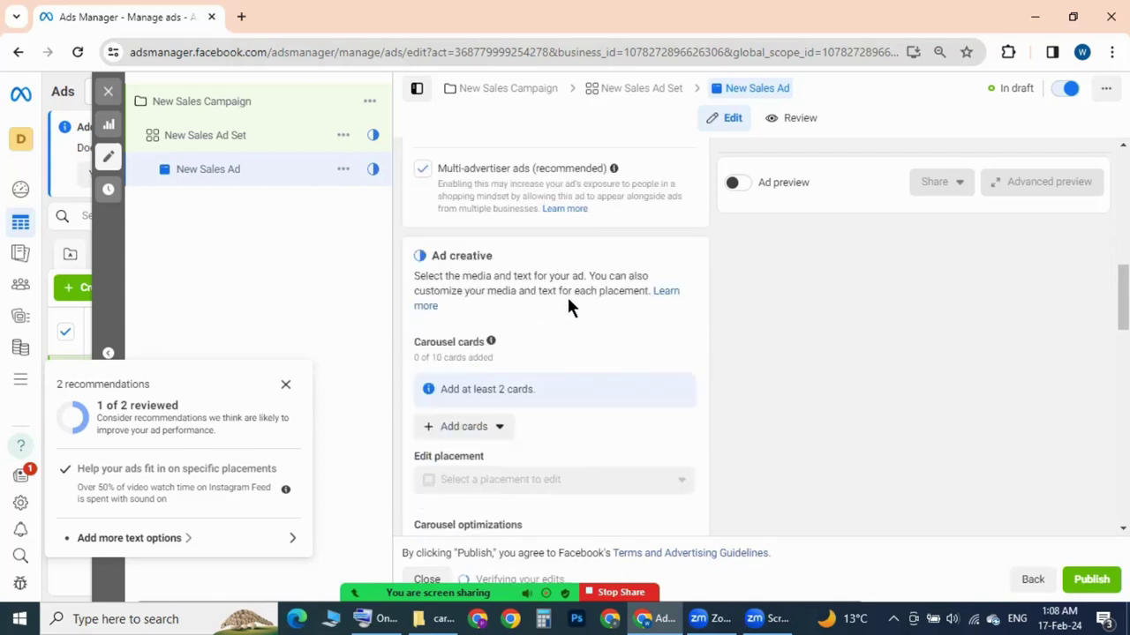
scroll(569, 308, "down", 2)
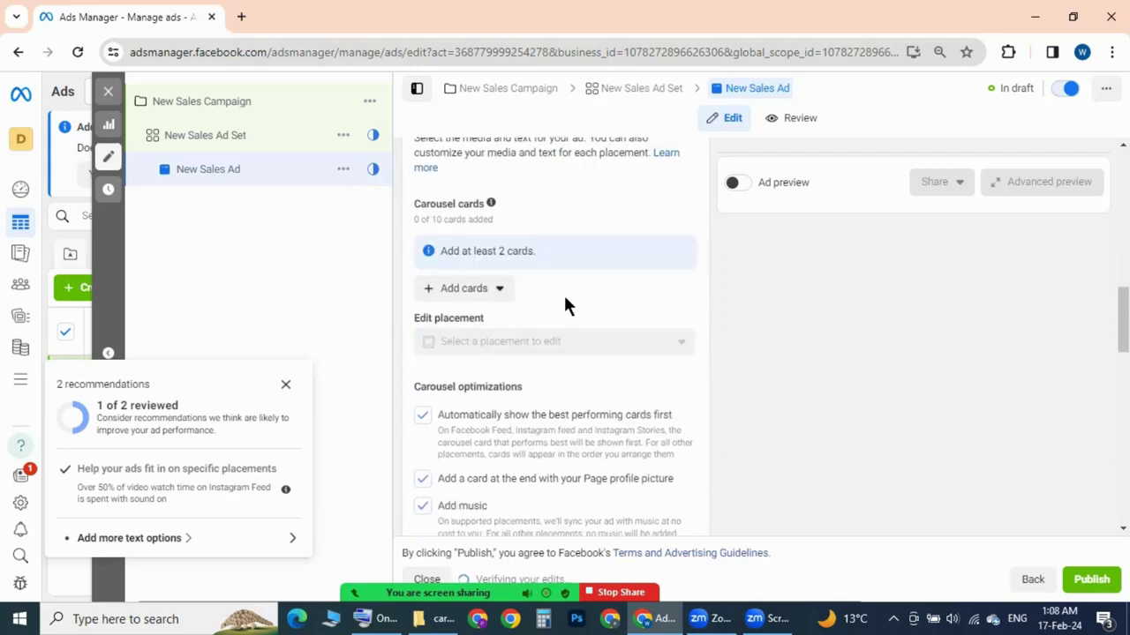
mouse_move(537, 339)
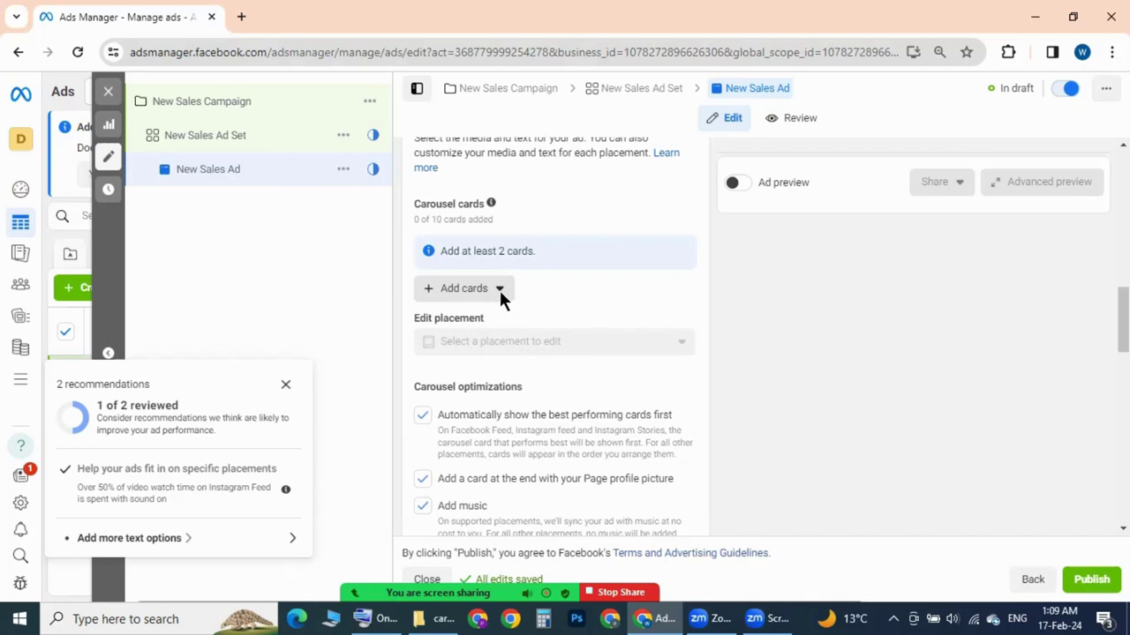
scroll(506, 312, "down", 5)
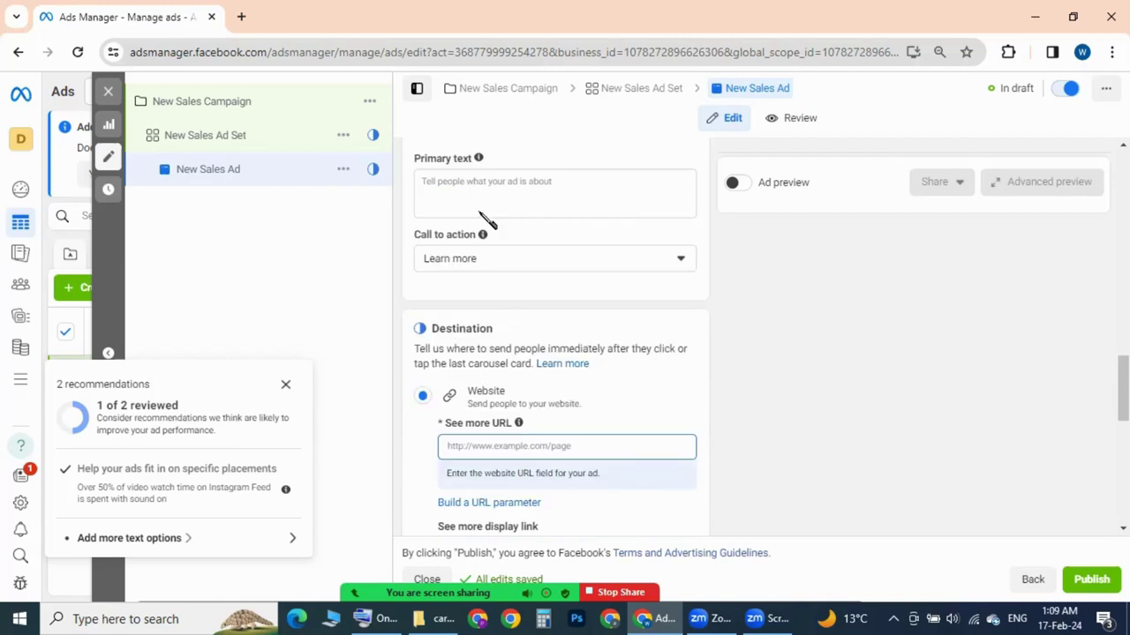
scroll(433, 318, "up", 2)
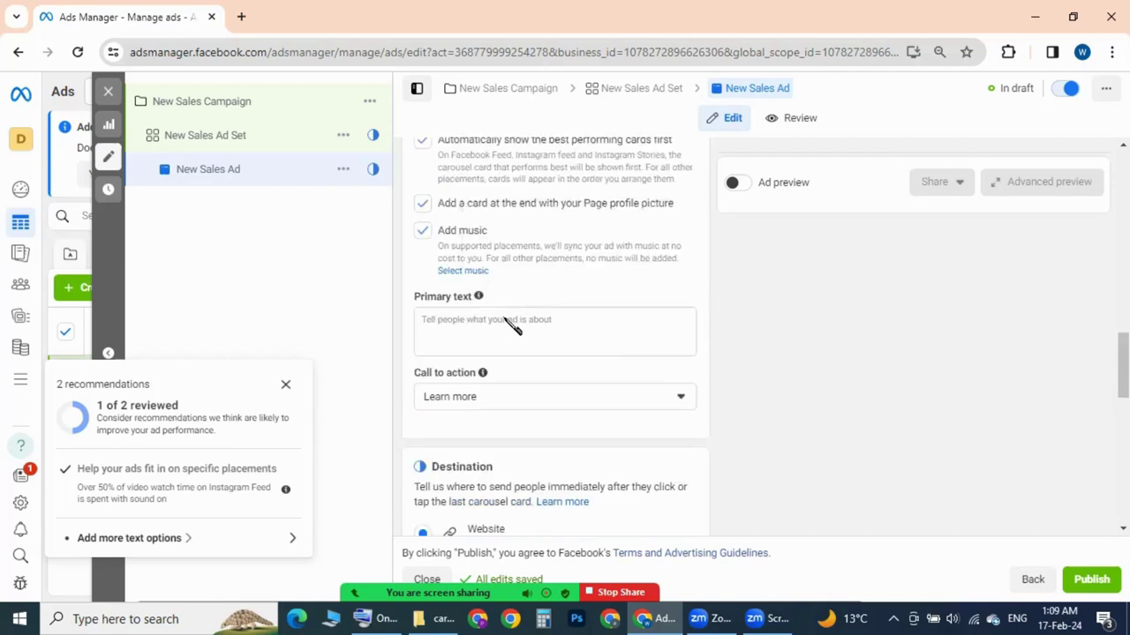
scroll(510, 323, "down", 2)
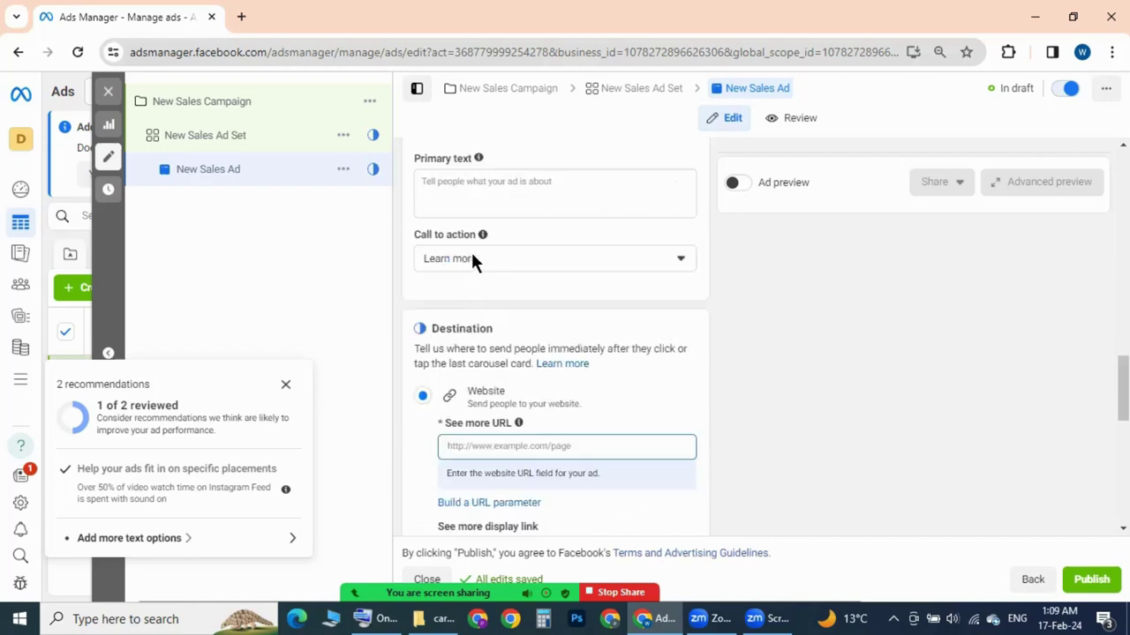
left_click(534, 260)
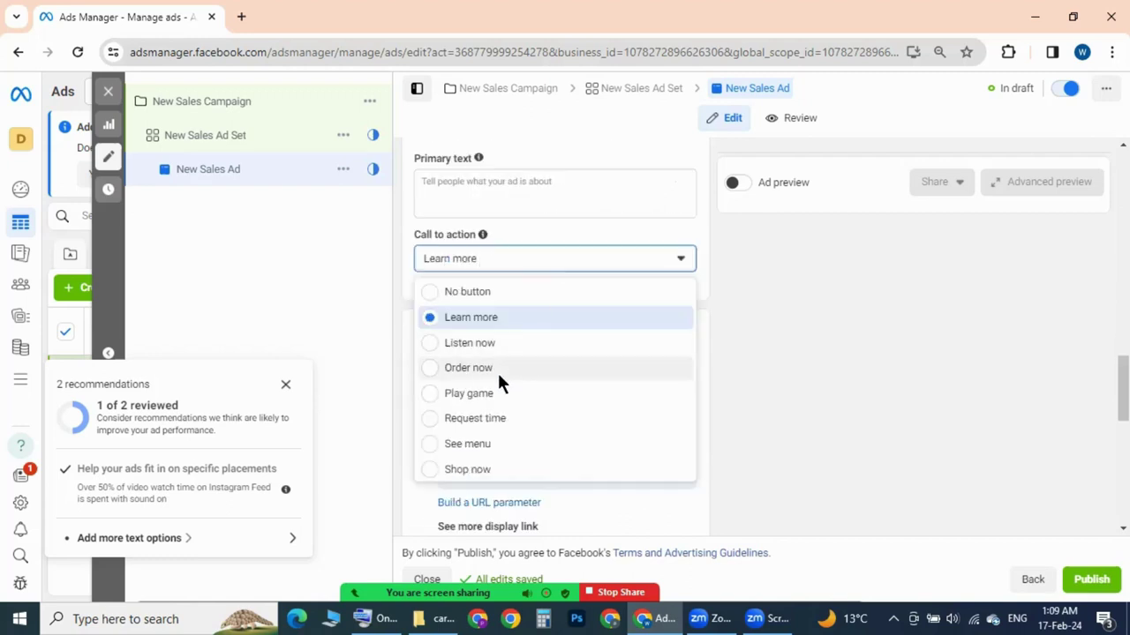
scroll(489, 373, "down", 2)
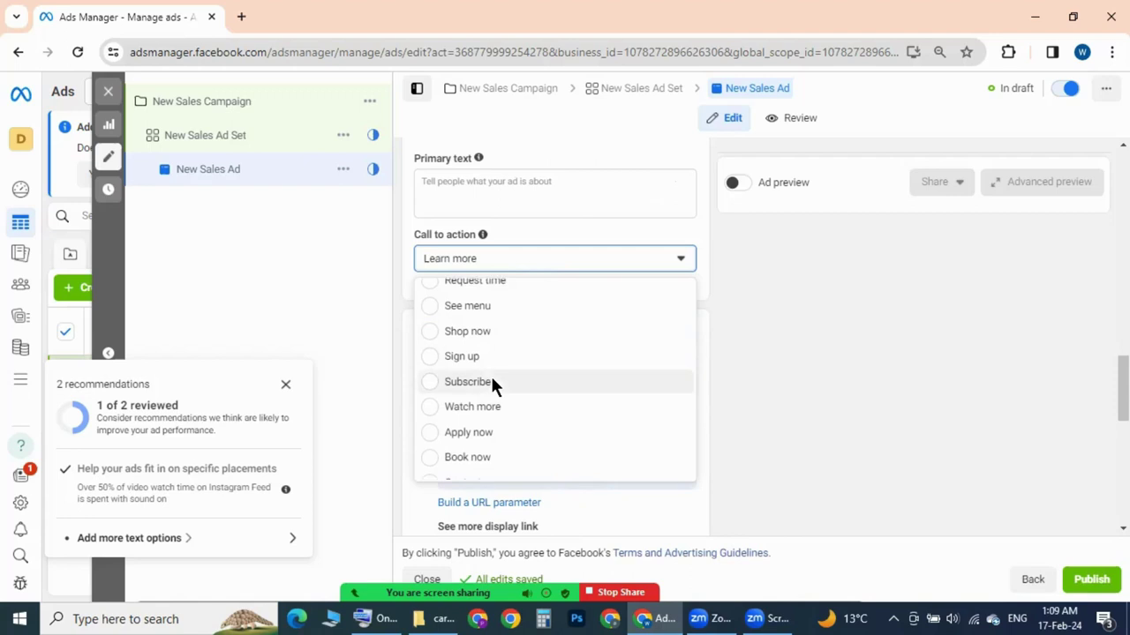
left_click(430, 335)
- Enter "Serum" as the ad's primary text and put the on-screen keyboard away
scroll(560, 315, "up", 2)
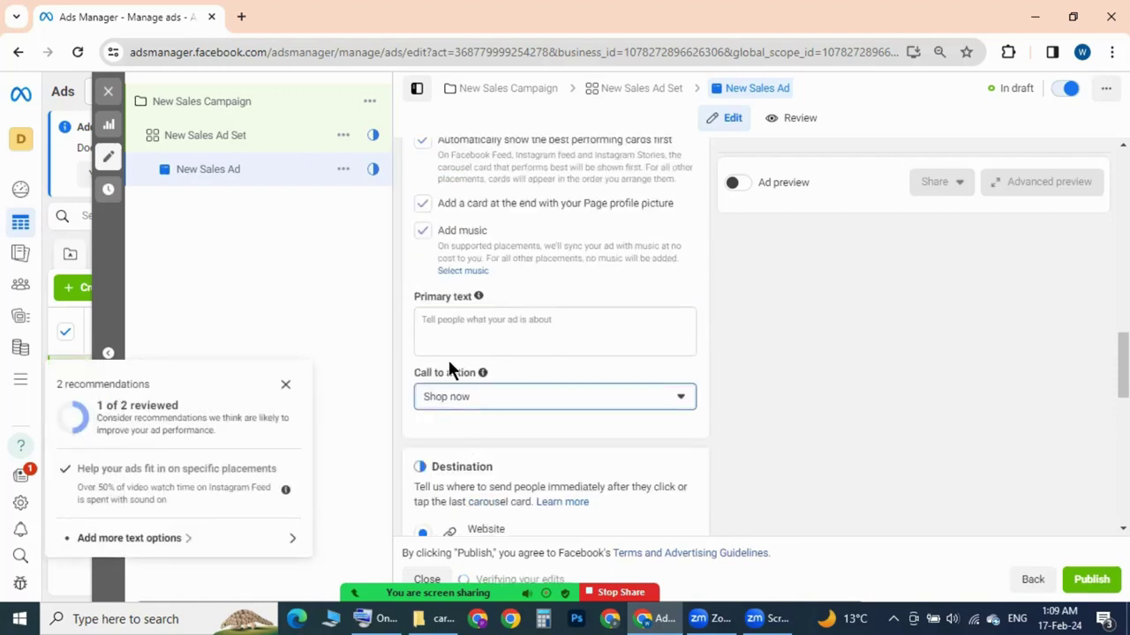
scroll(454, 346, "up", 2)
scroll(447, 364, "down", 2)
left_click(461, 324)
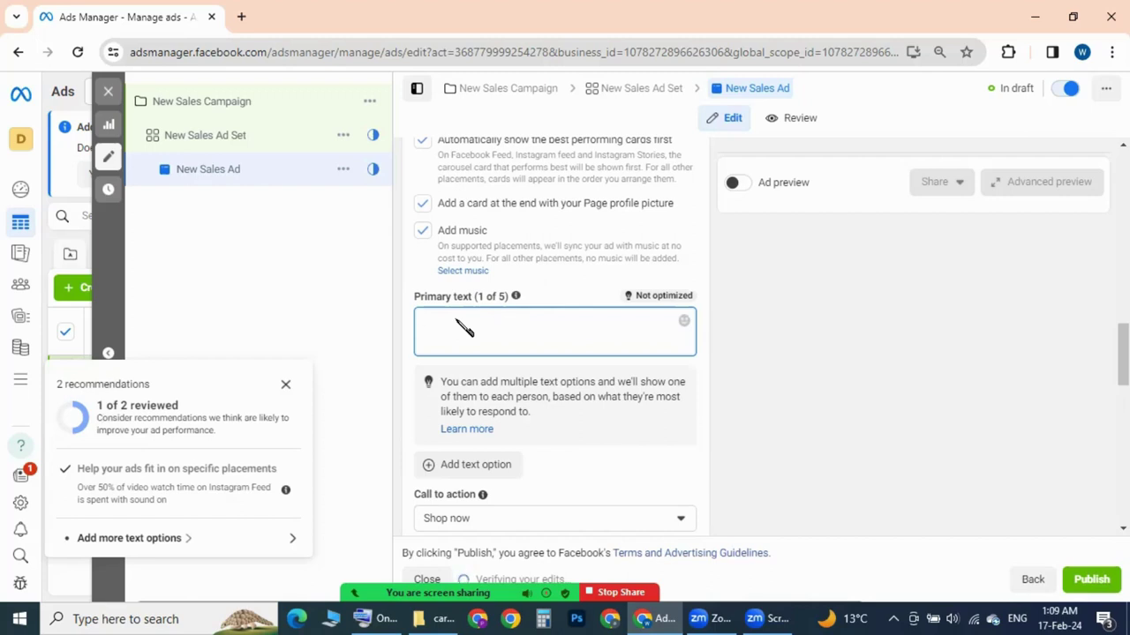
type("Lo")
key("BackSpace")
key("BackSpace")
type("Serv")
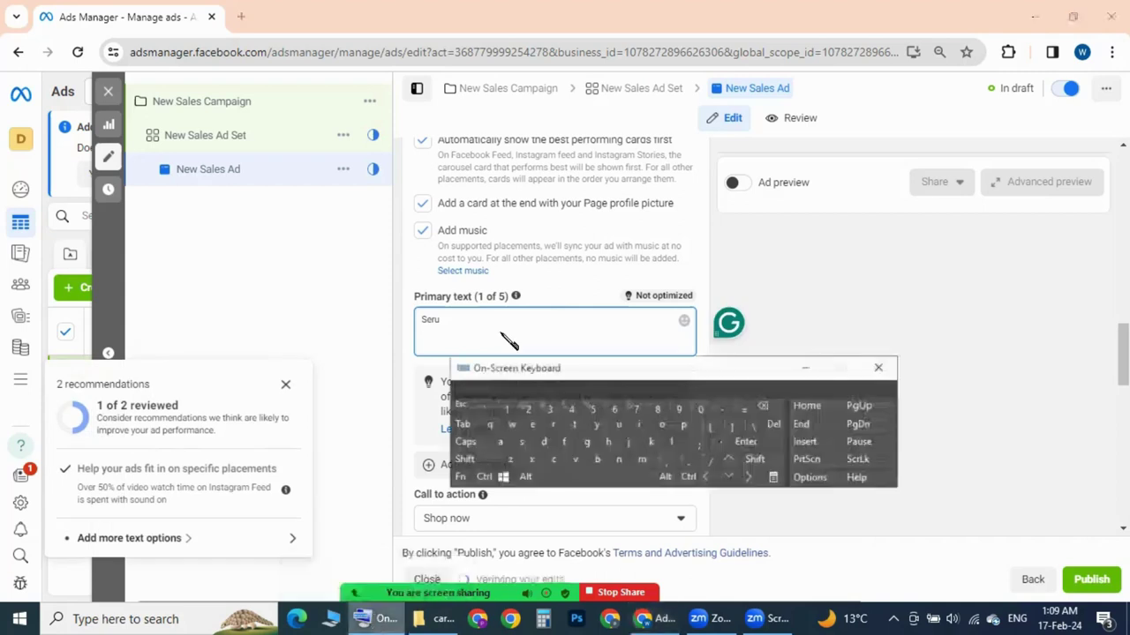
left_click(653, 455)
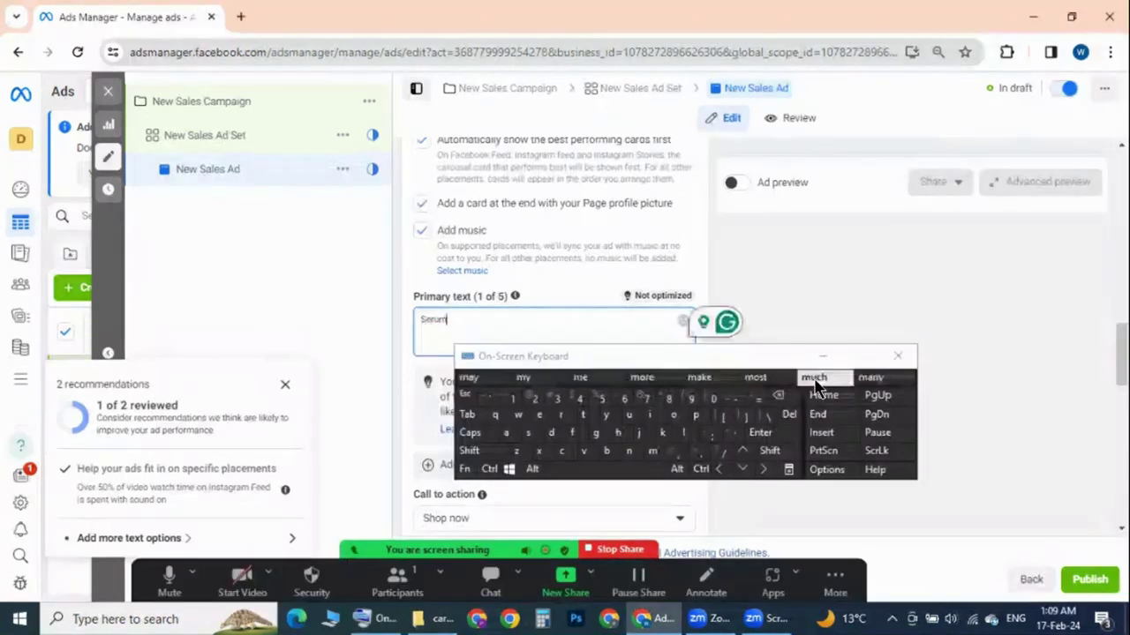
left_click(820, 356)
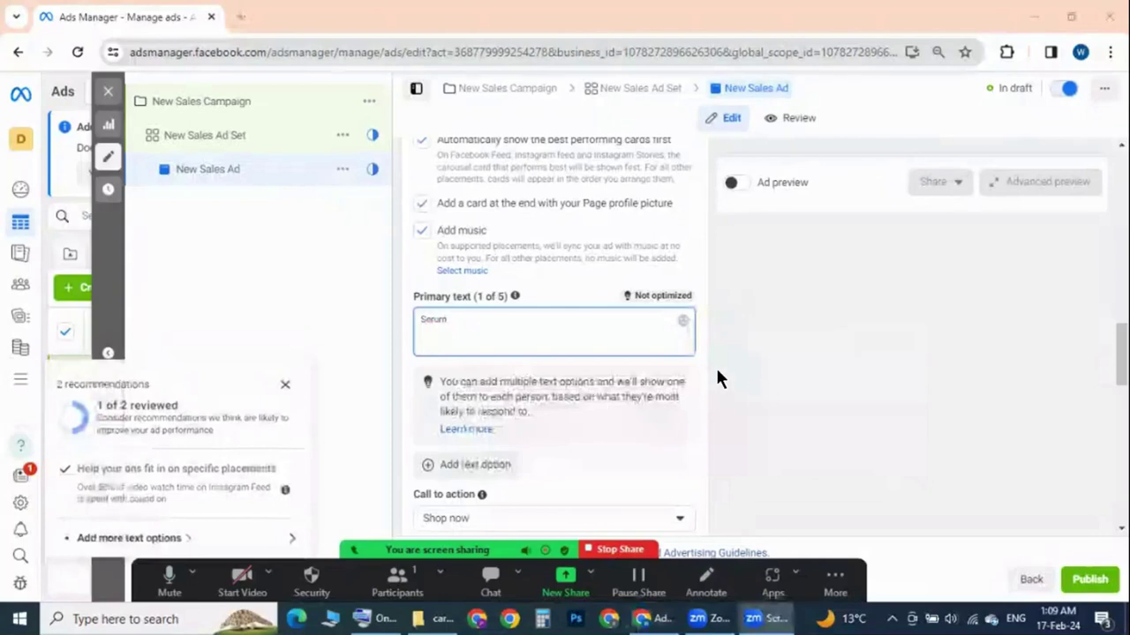
- Go to the ad's empty See more URL field, and search the web for "serum" in a new browser tab
scroll(678, 379, "down", 5)
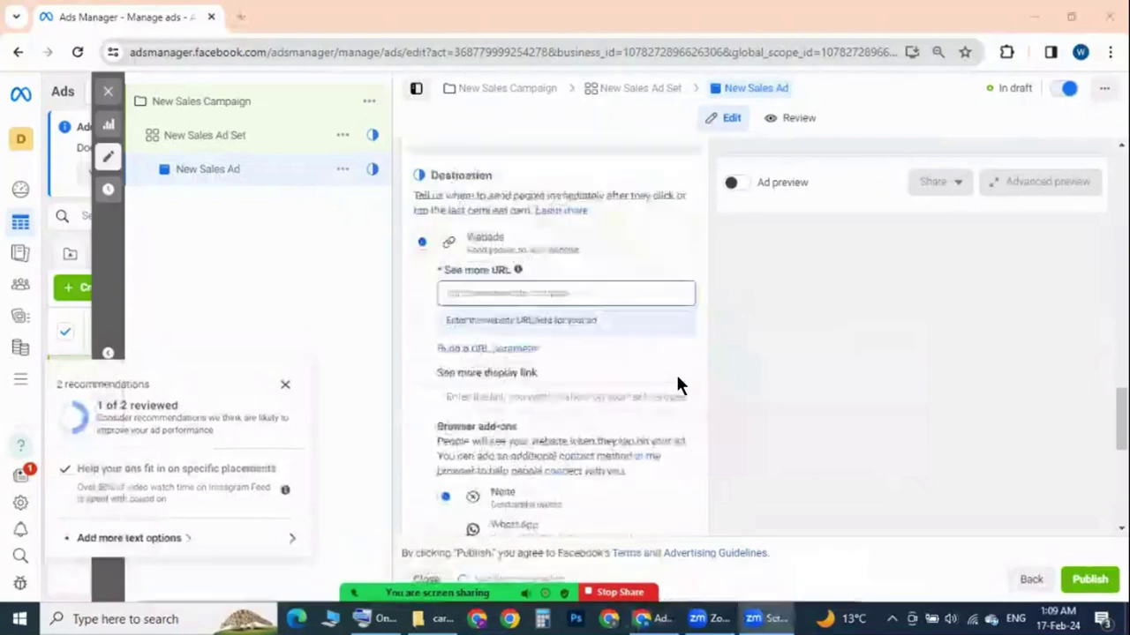
left_click(534, 297)
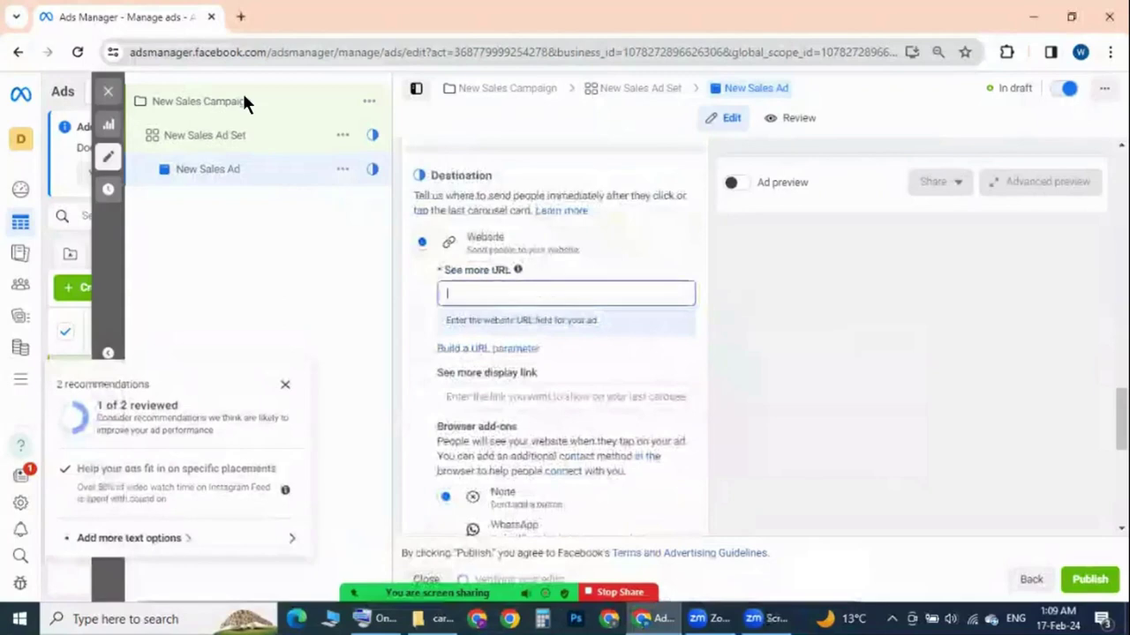
left_click(236, 18)
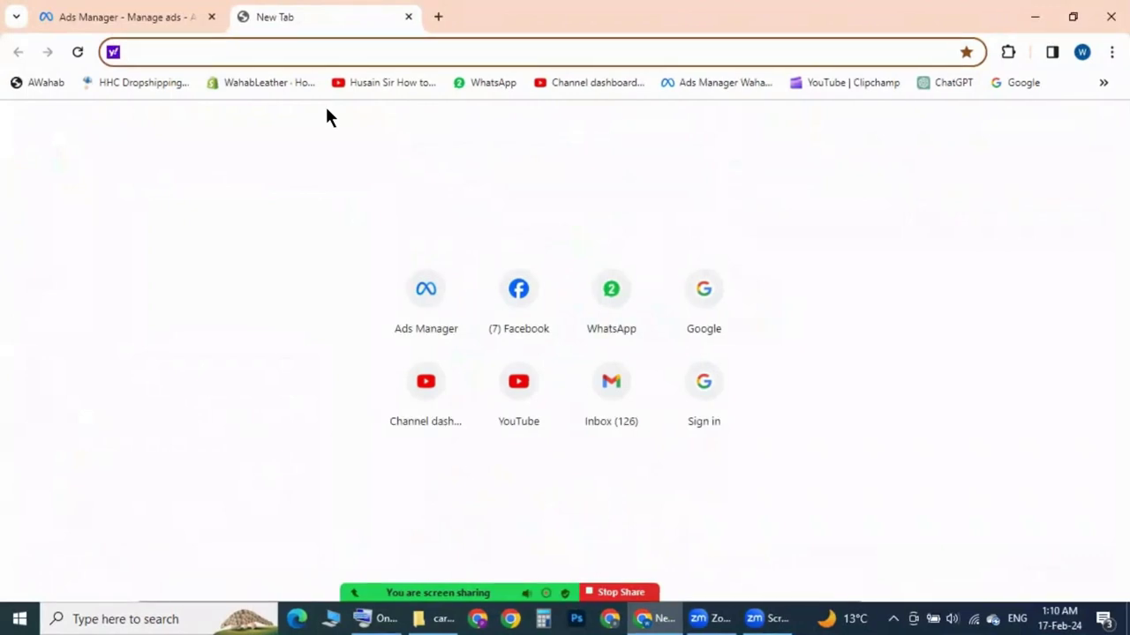
type("se")
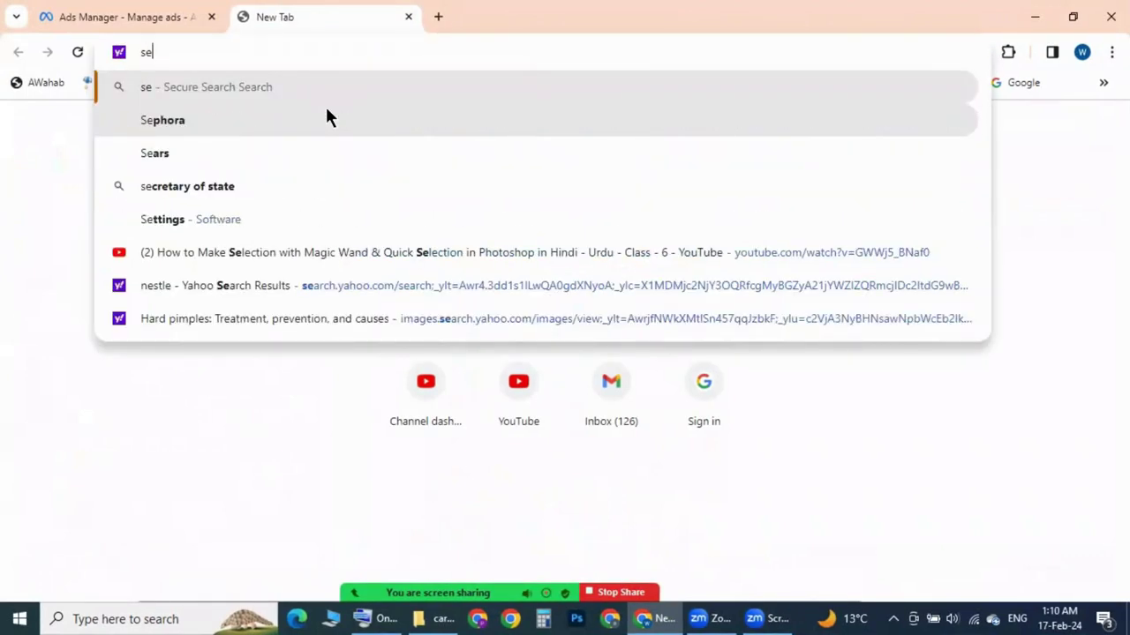
type("ru")
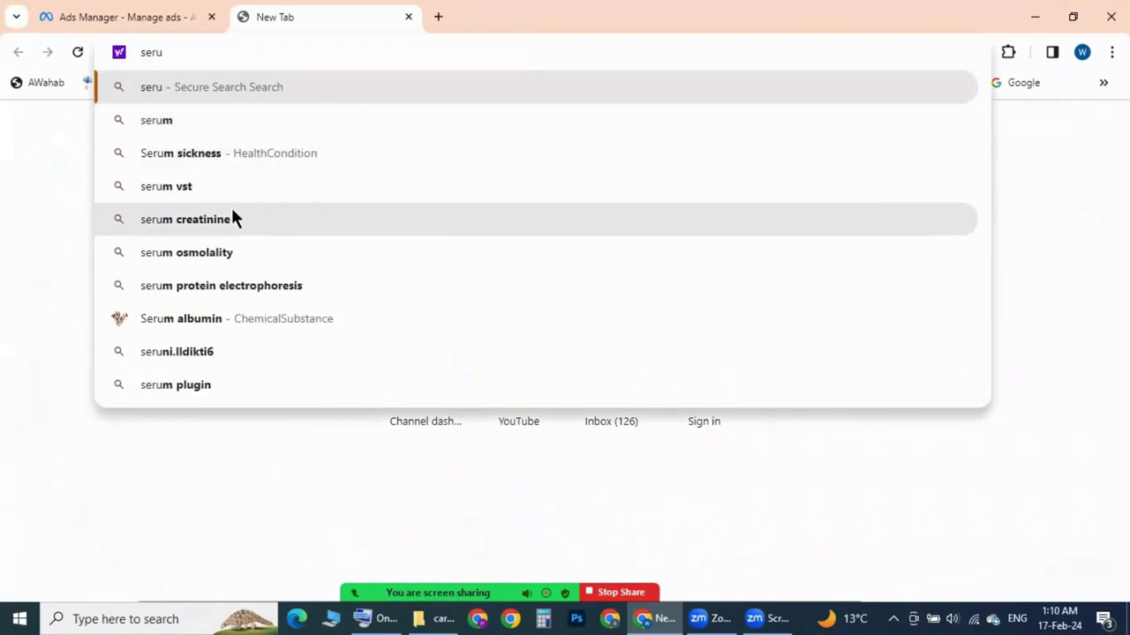
left_click(184, 121)
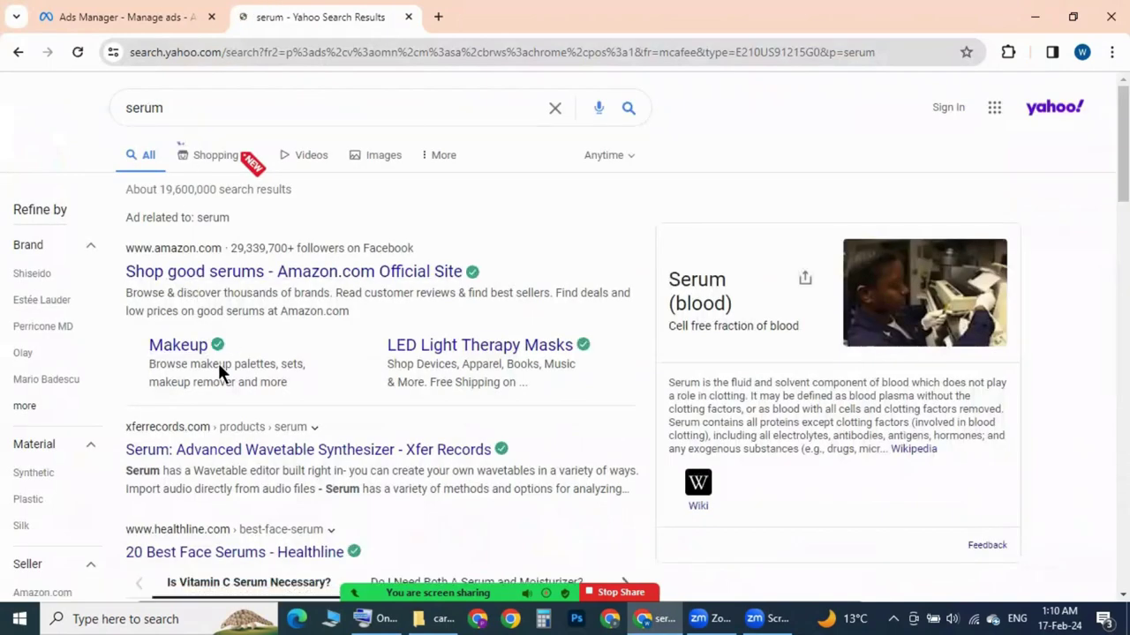
- Refine the web search to "serum in pakistan"
left_click(221, 121)
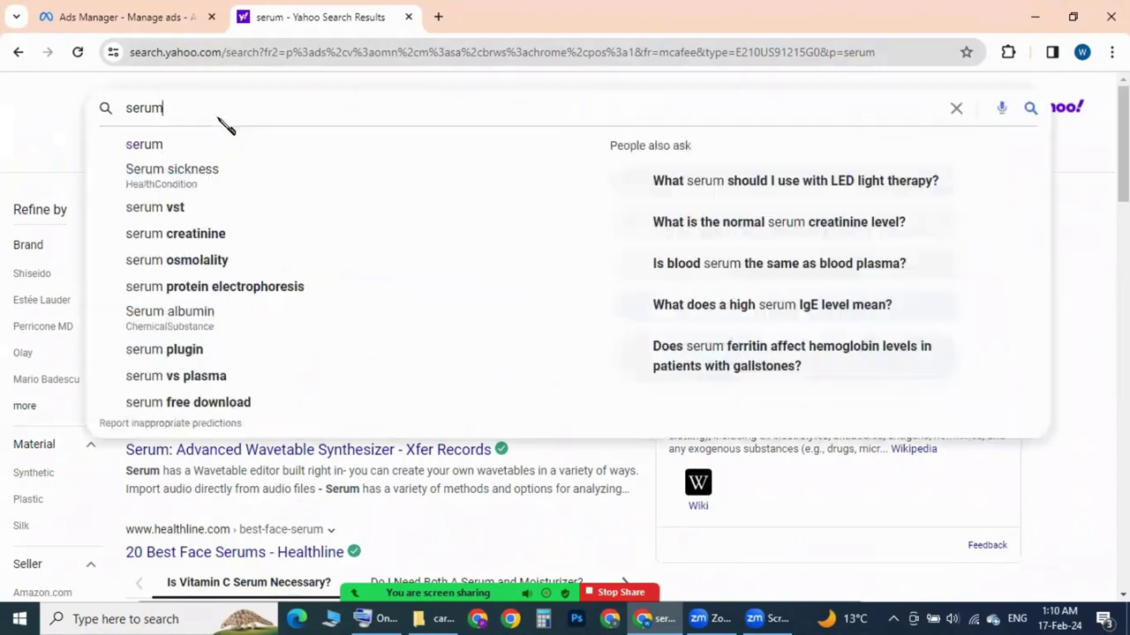
type("in ")
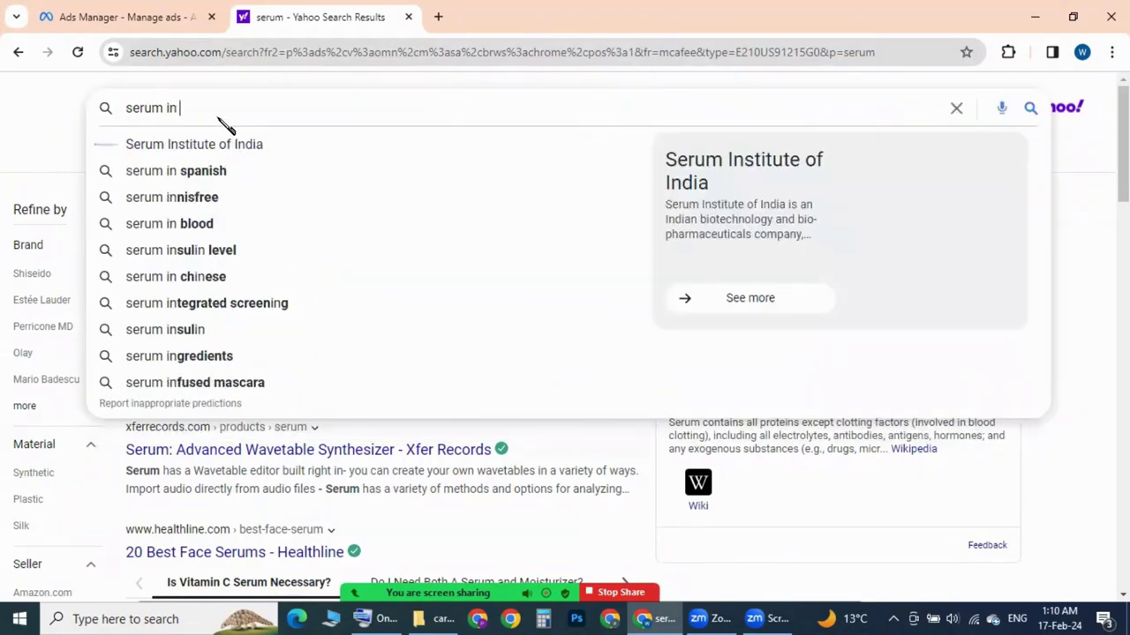
type("p")
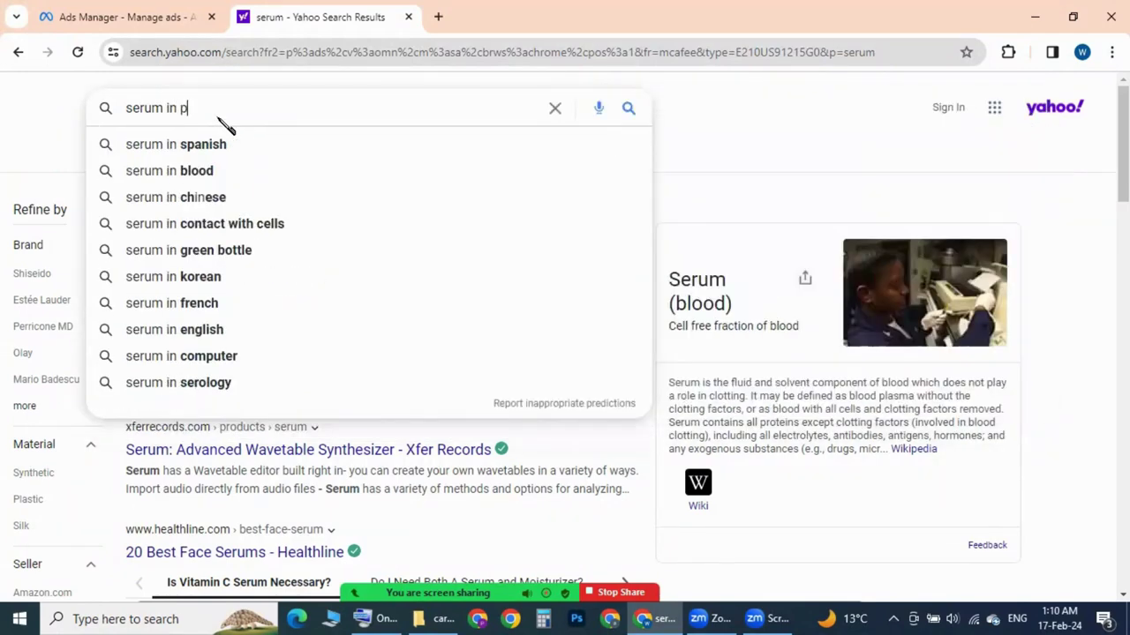
left_click(227, 200)
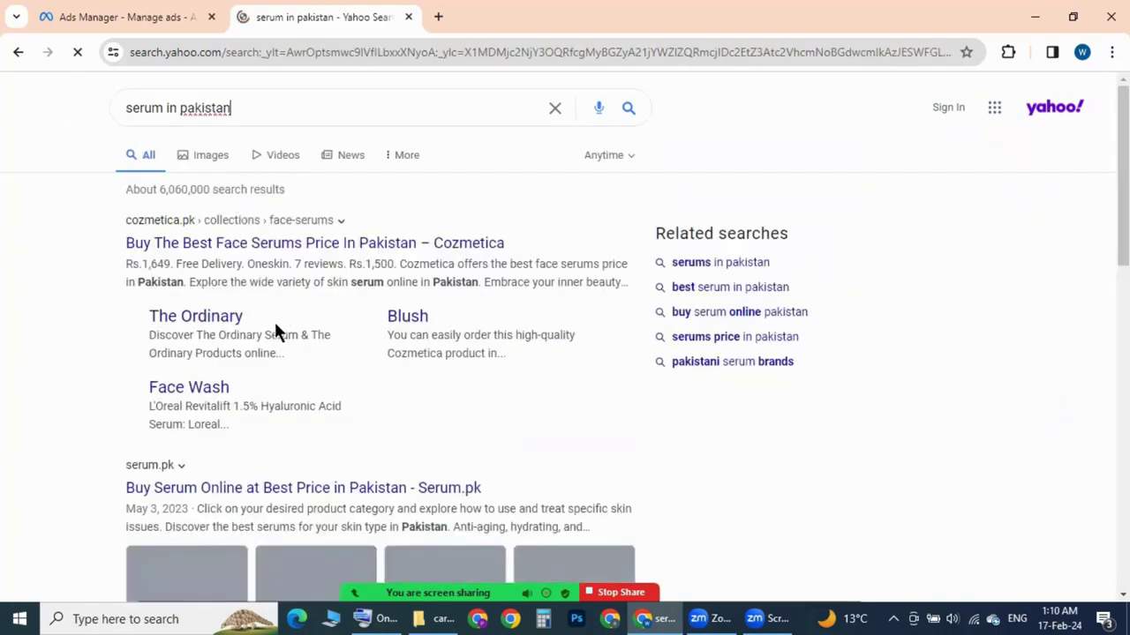
- Browse the search results, open cozmetica.pk's The Ordinary serums collection in its own tab, and close the search results tab
scroll(253, 383, "down", 8)
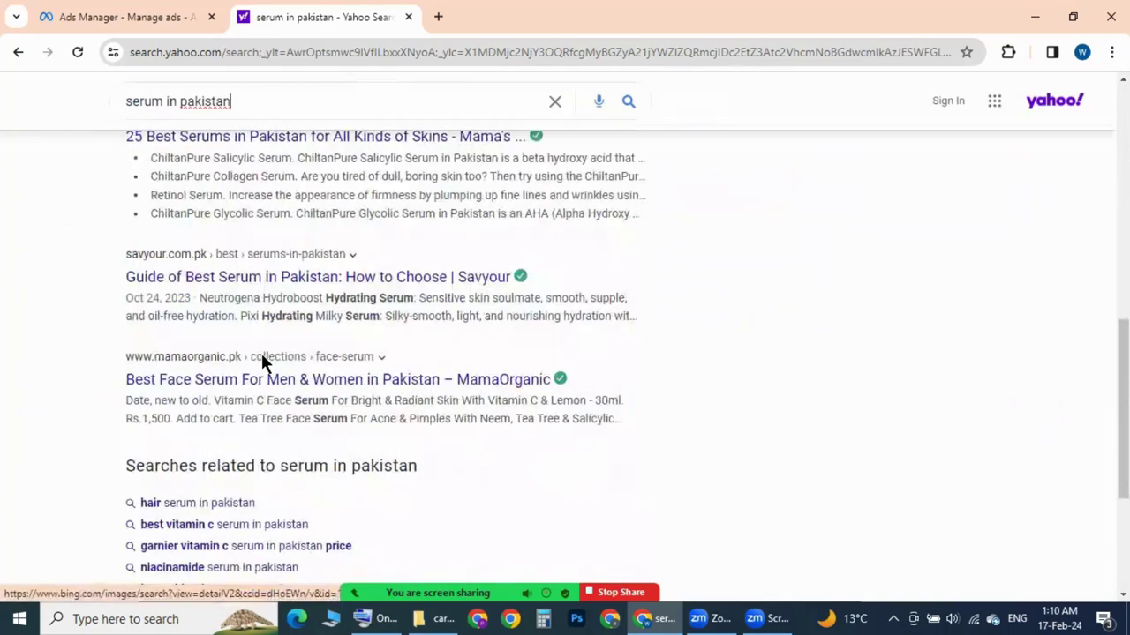
scroll(261, 353, "up", 6)
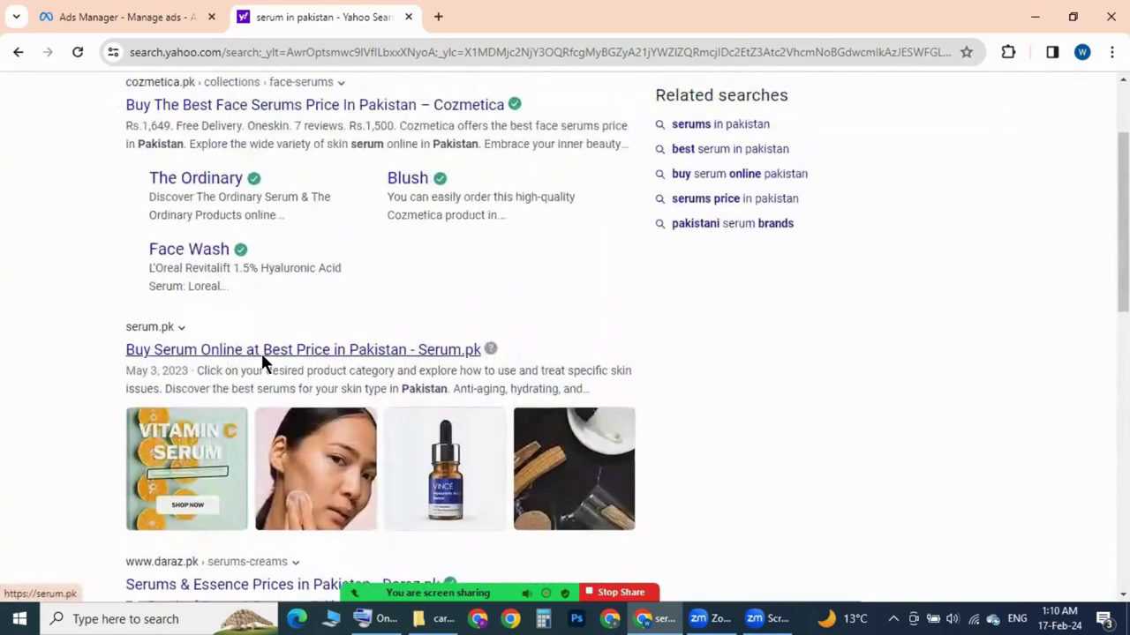
scroll(218, 317, "up", 2)
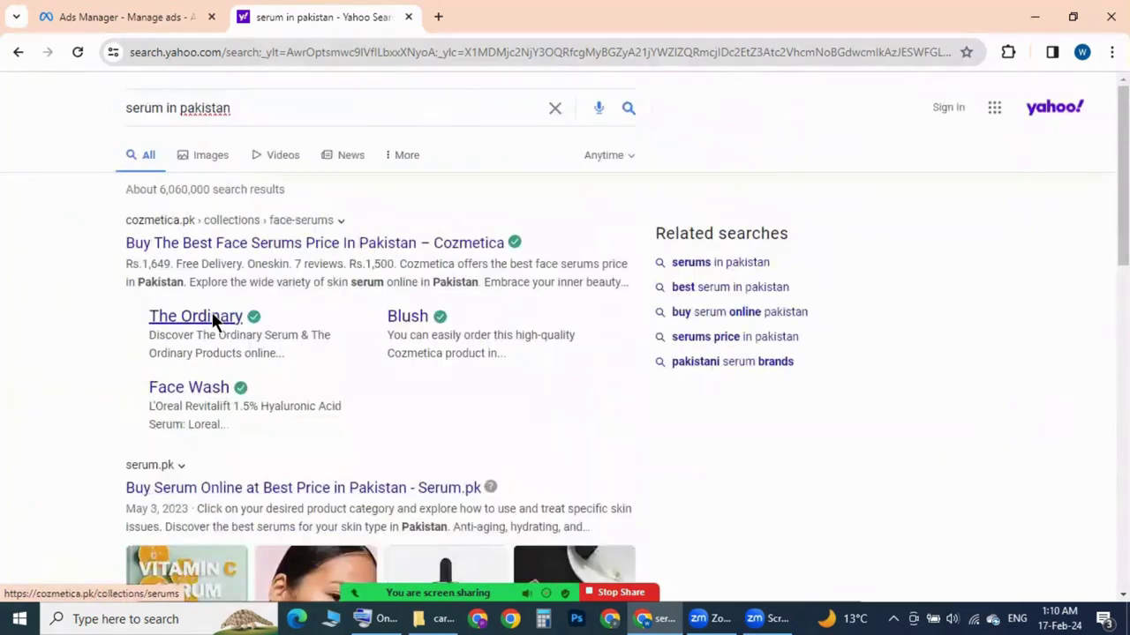
left_click(212, 318)
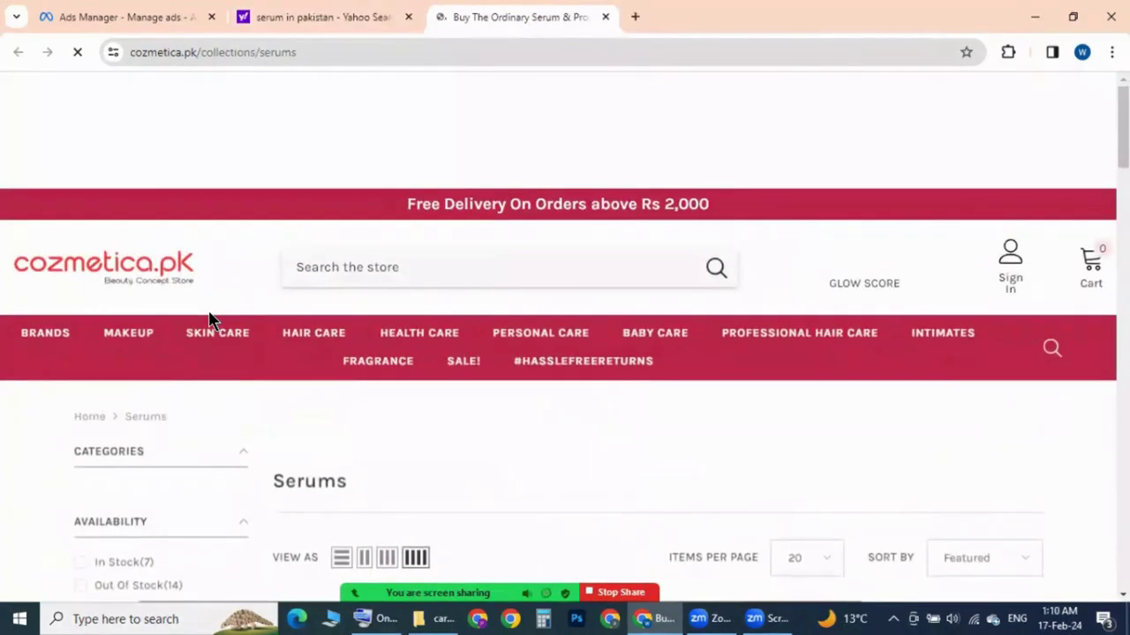
left_click(348, 15)
left_click(408, 17)
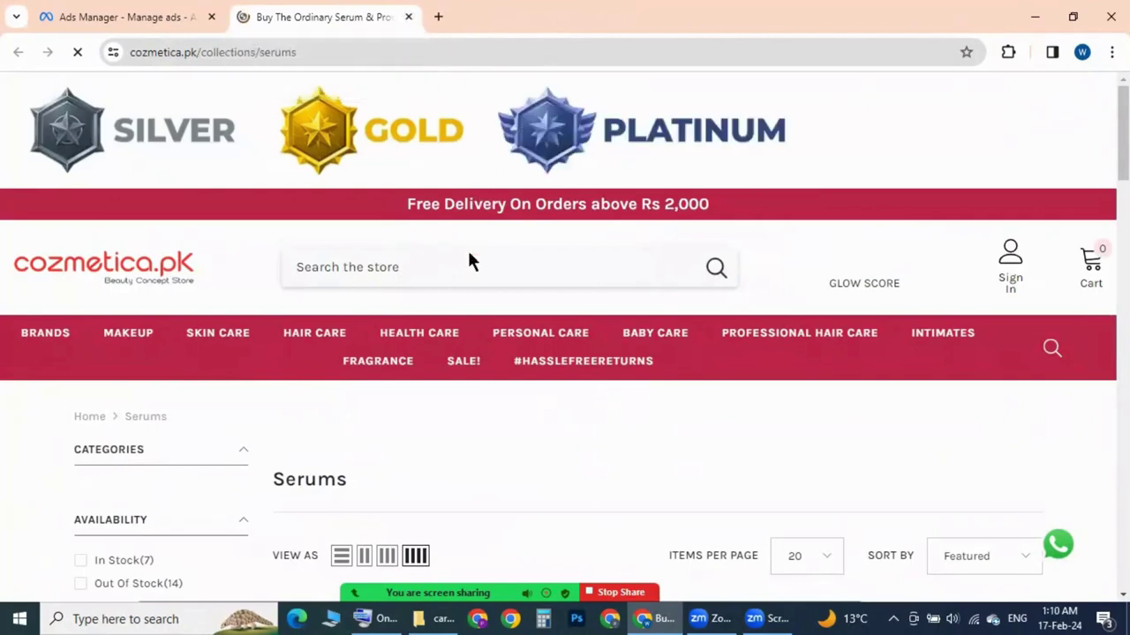
- Open the Soothing & Barrier Support Serum, Glycolic Acid 7% and Vitamin C Suspension product pages in separate tabs, and close the collection tab
scroll(468, 281, "down", 3)
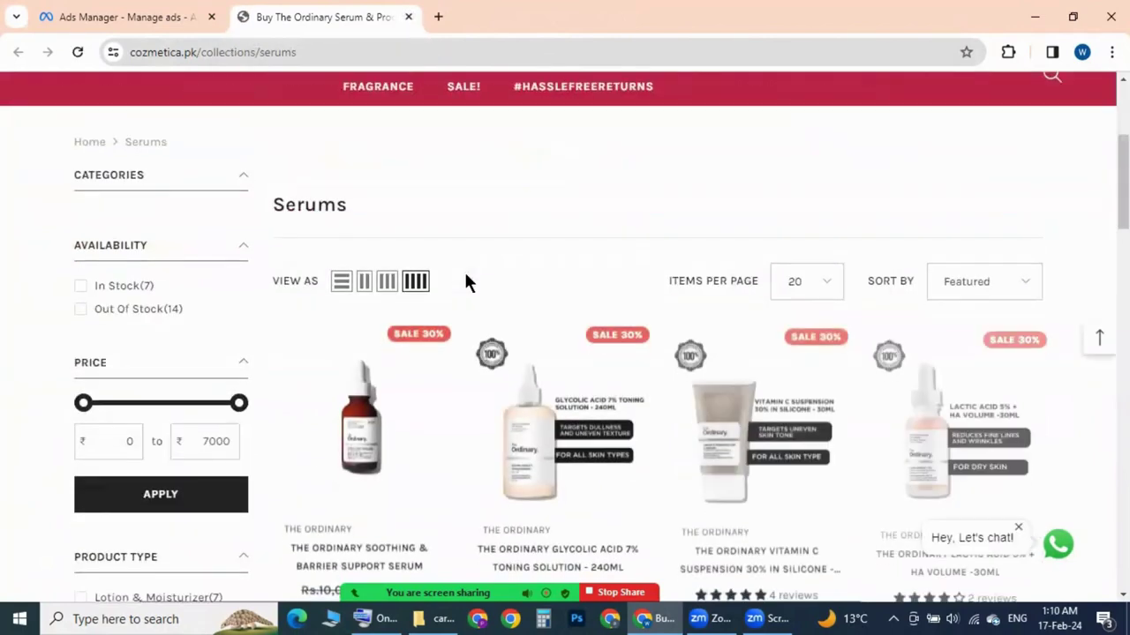
scroll(354, 399, "down", 1)
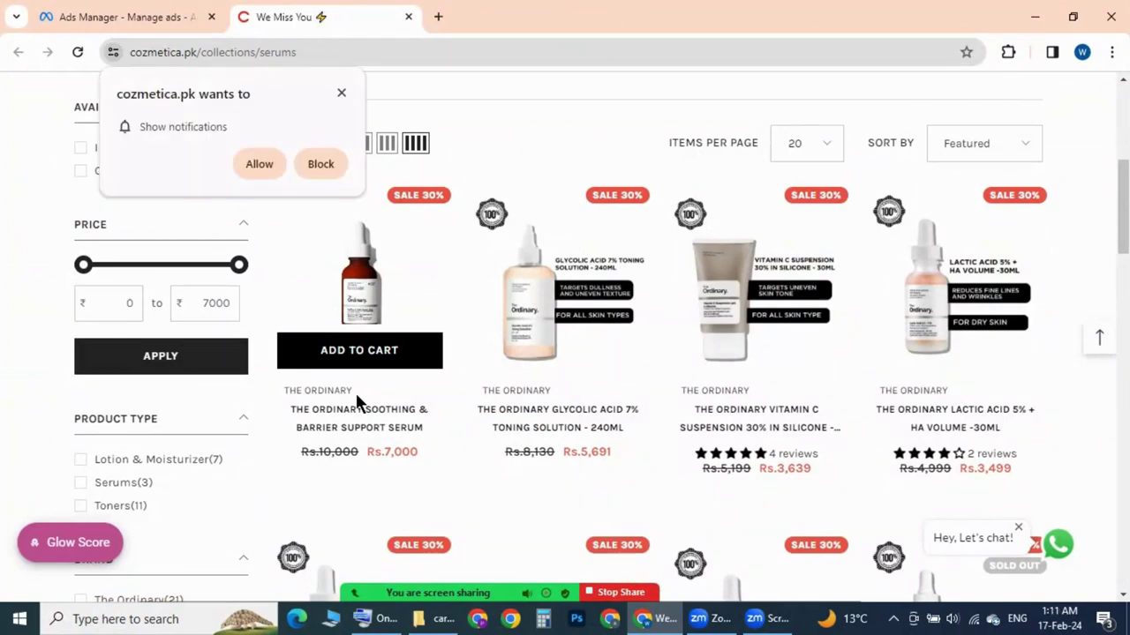
middle_click(355, 276)
middle_click(536, 296)
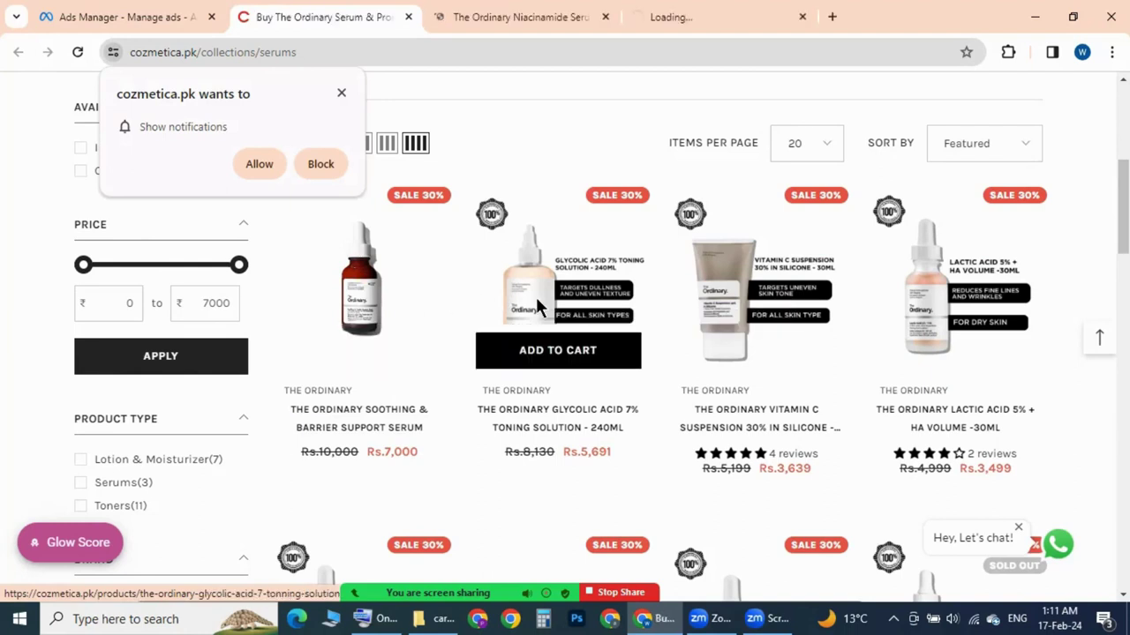
middle_click(719, 281)
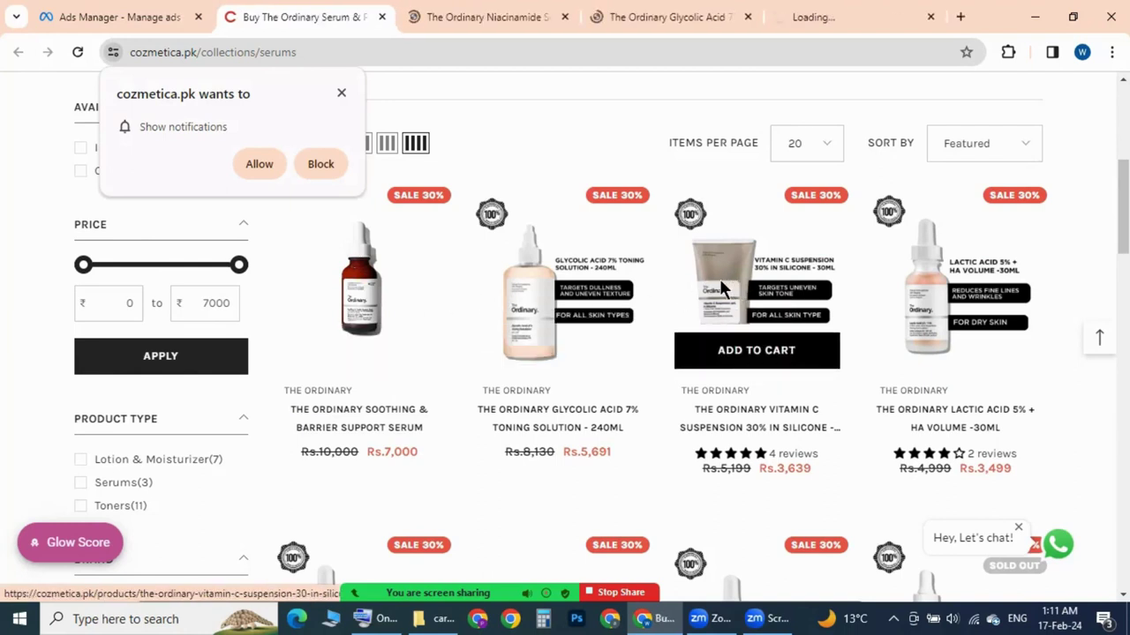
left_click(382, 17)
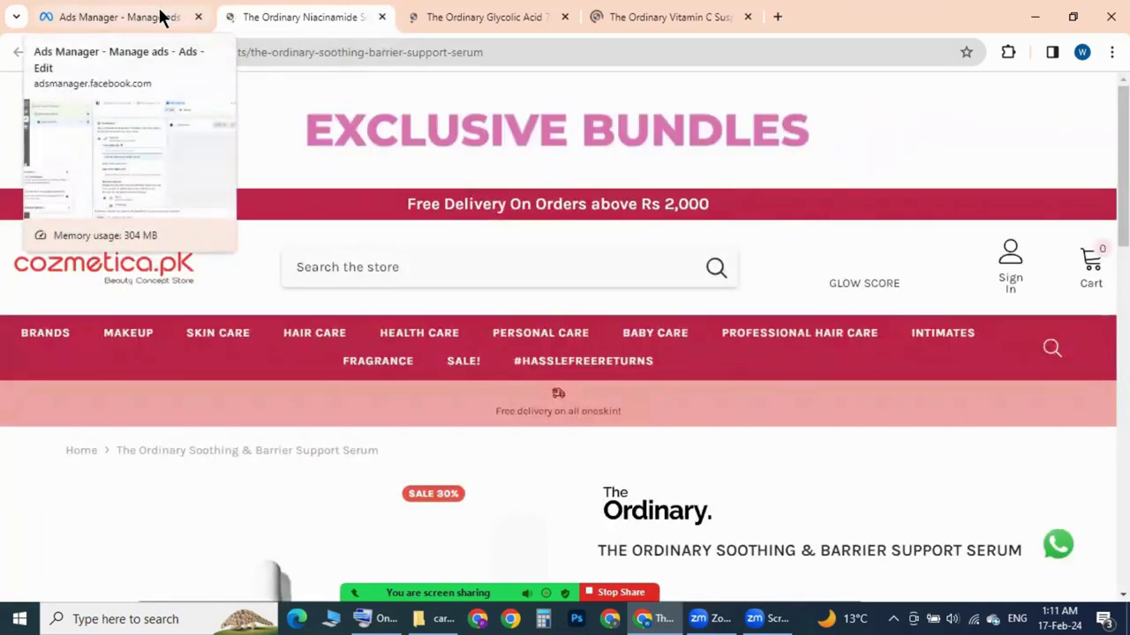
- Return to the ad in Ads Manager, dismiss the recommendations box, and start adding image cards to the carousel
left_click(222, 164)
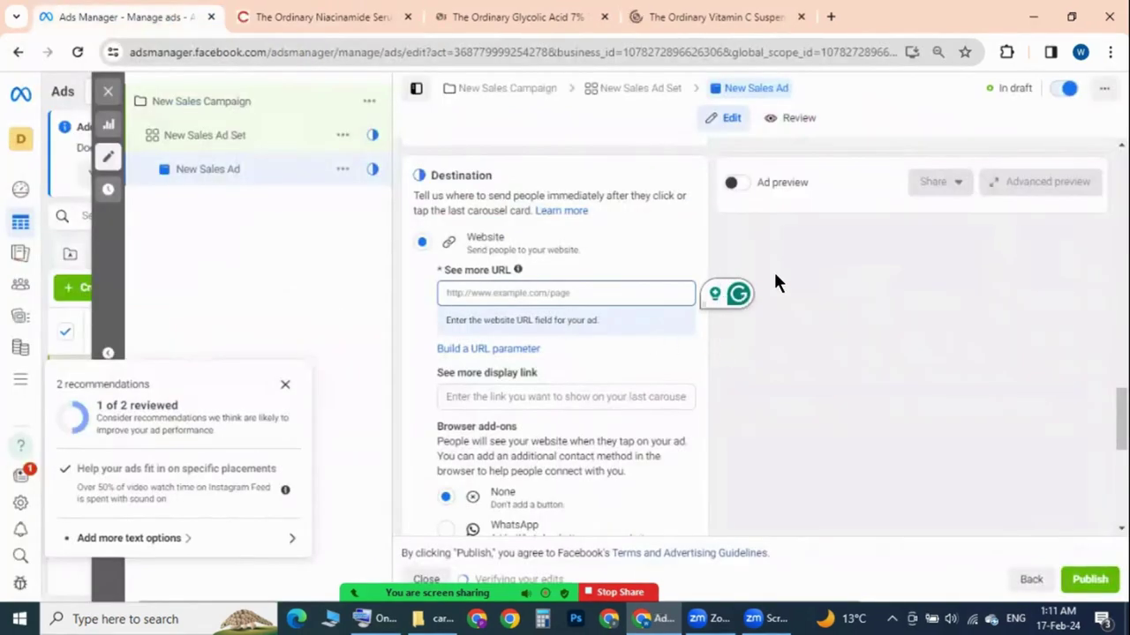
scroll(547, 300, "up", 2)
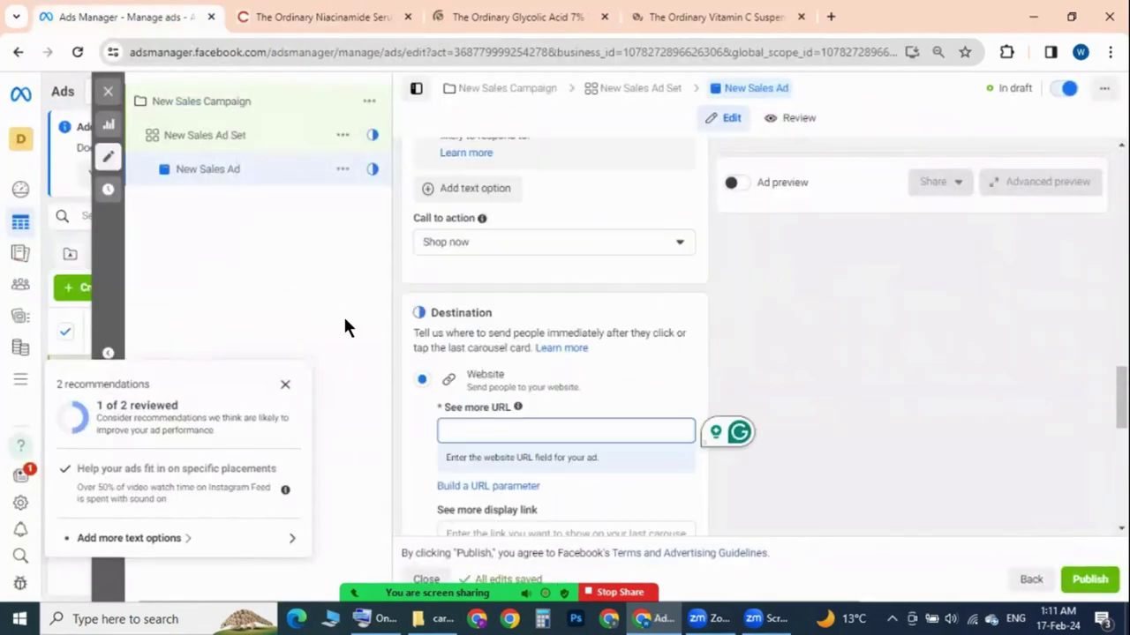
left_click(285, 384)
scroll(461, 365, "up", 3)
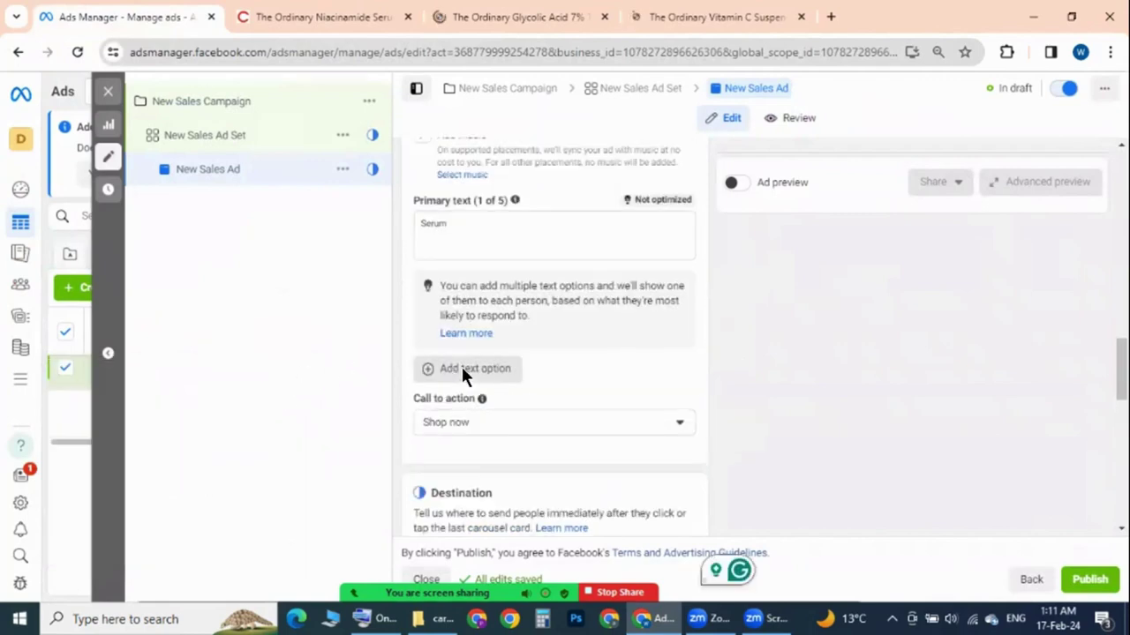
scroll(462, 366, "up", 6)
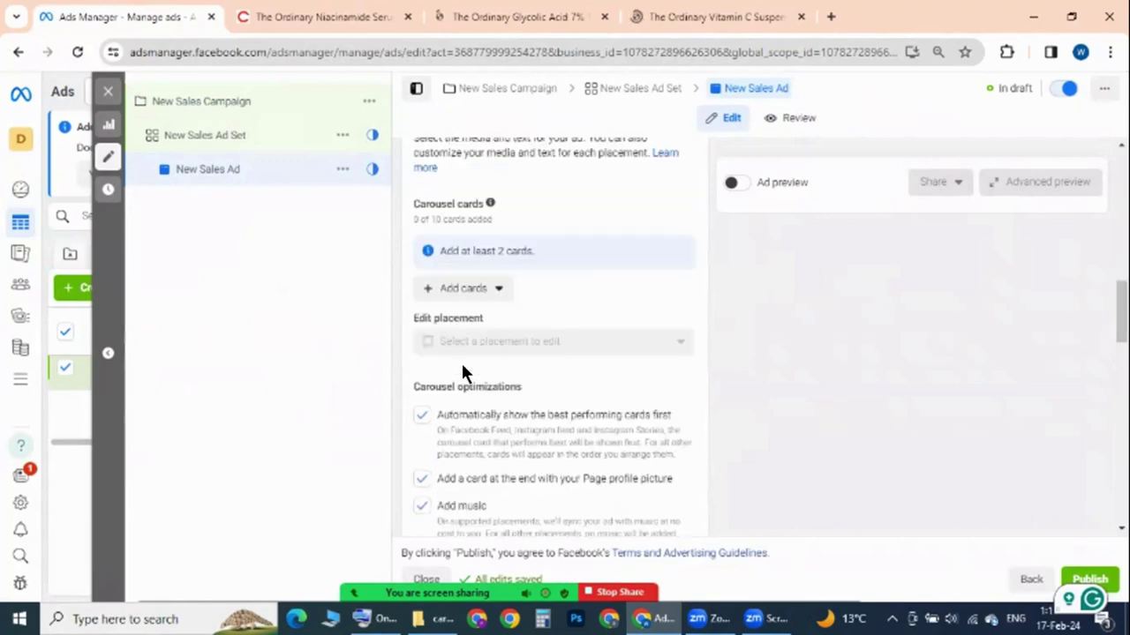
scroll(461, 361, "up", 2)
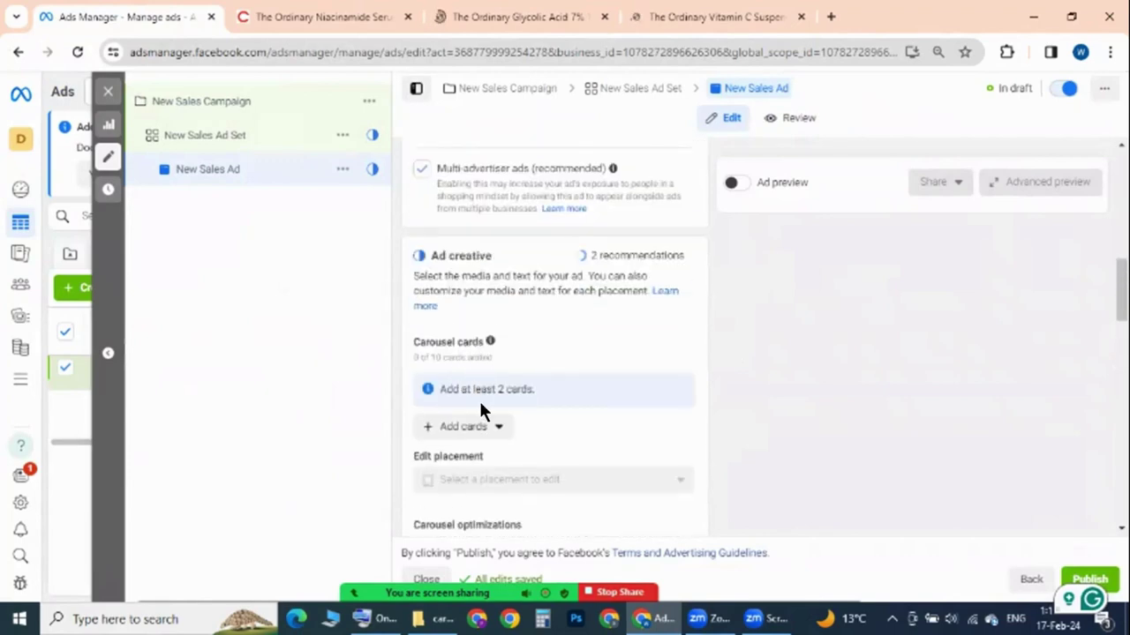
scroll(474, 363, "down", 2)
left_click(499, 289)
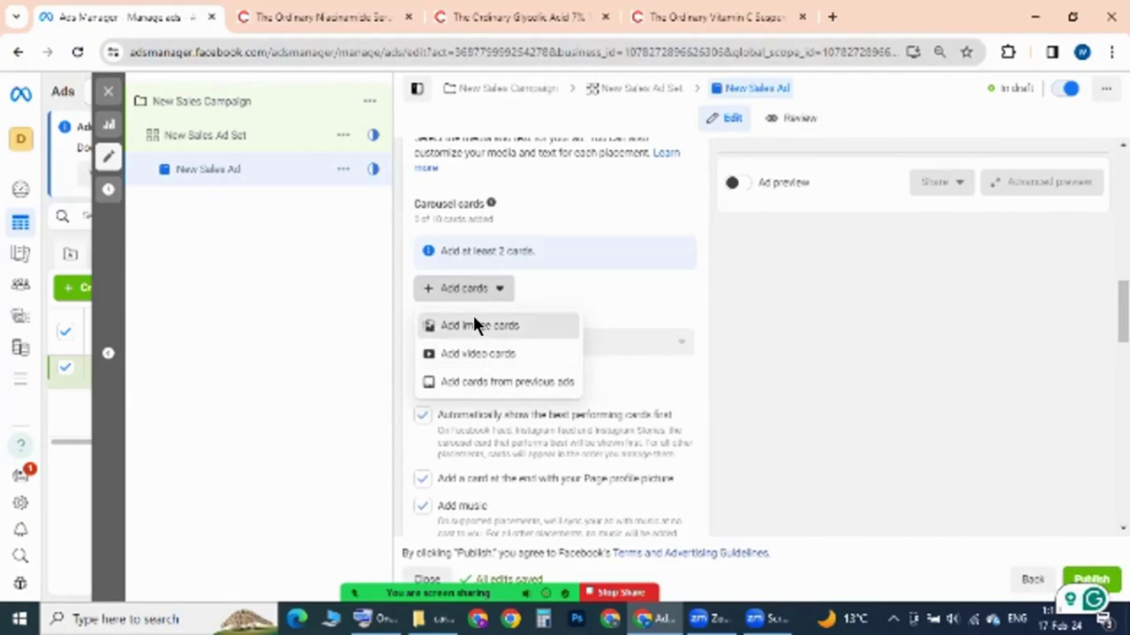
left_click(473, 319)
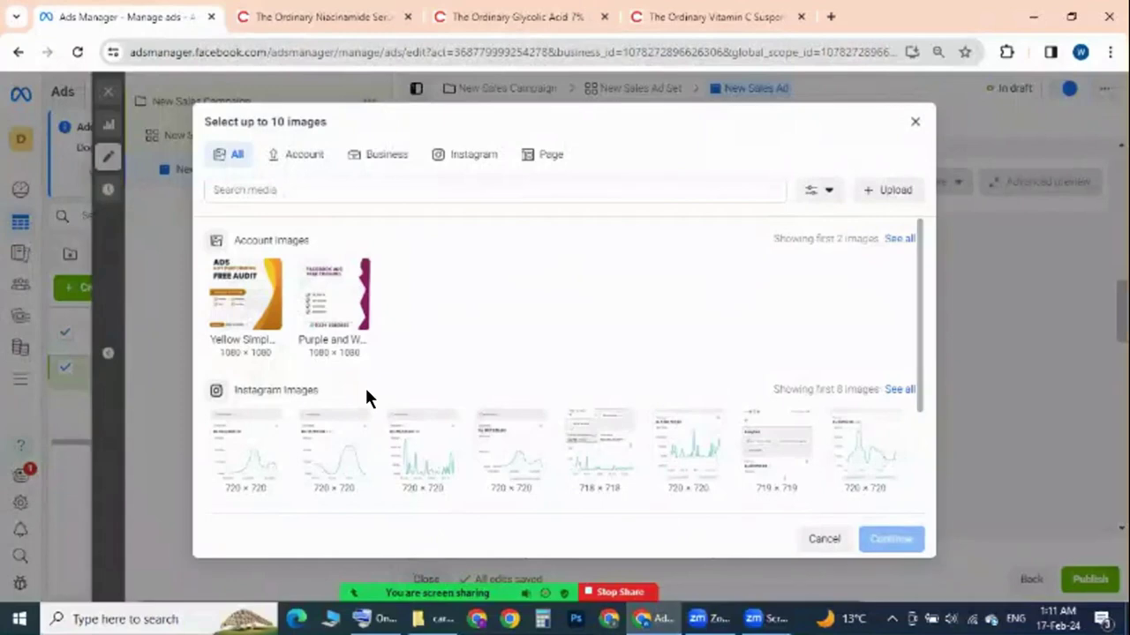
- Upload the image 1(23) from the "carosel add" folder on Local Disk (E:) for the carousel cards
scroll(365, 386, "down", 2)
scroll(362, 385, "up", 2)
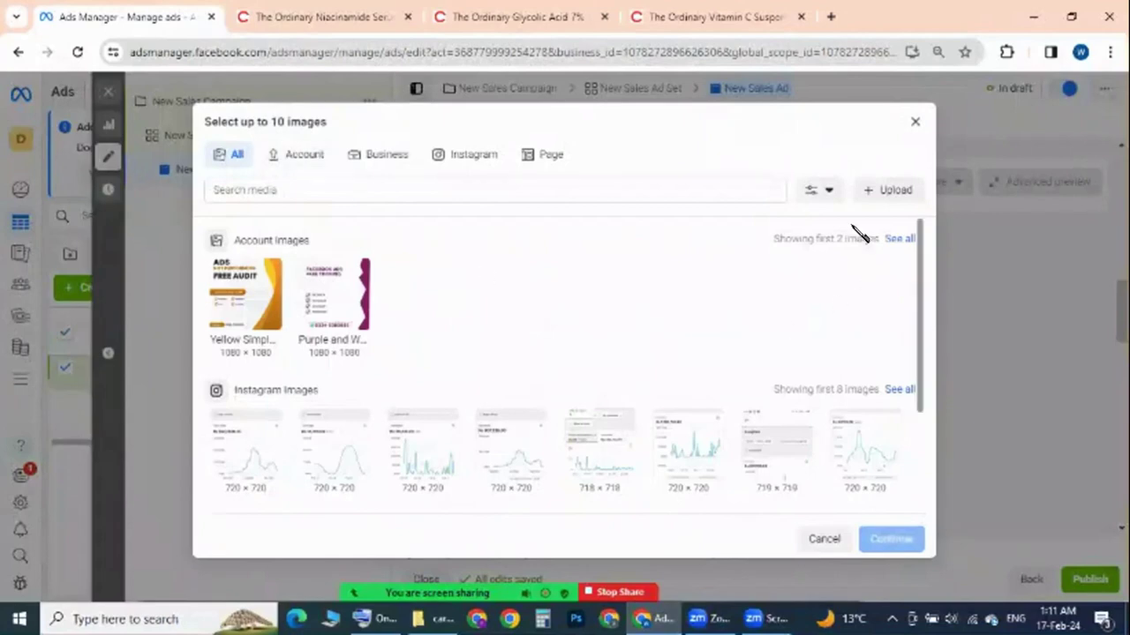
left_click(887, 188)
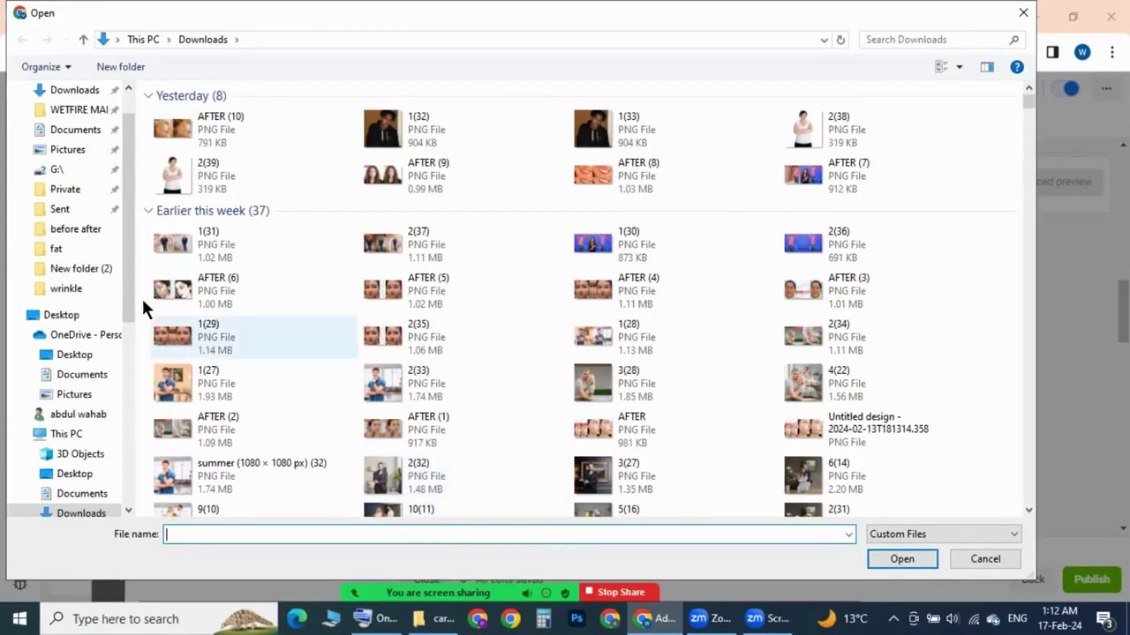
scroll(75, 401, "down", 1)
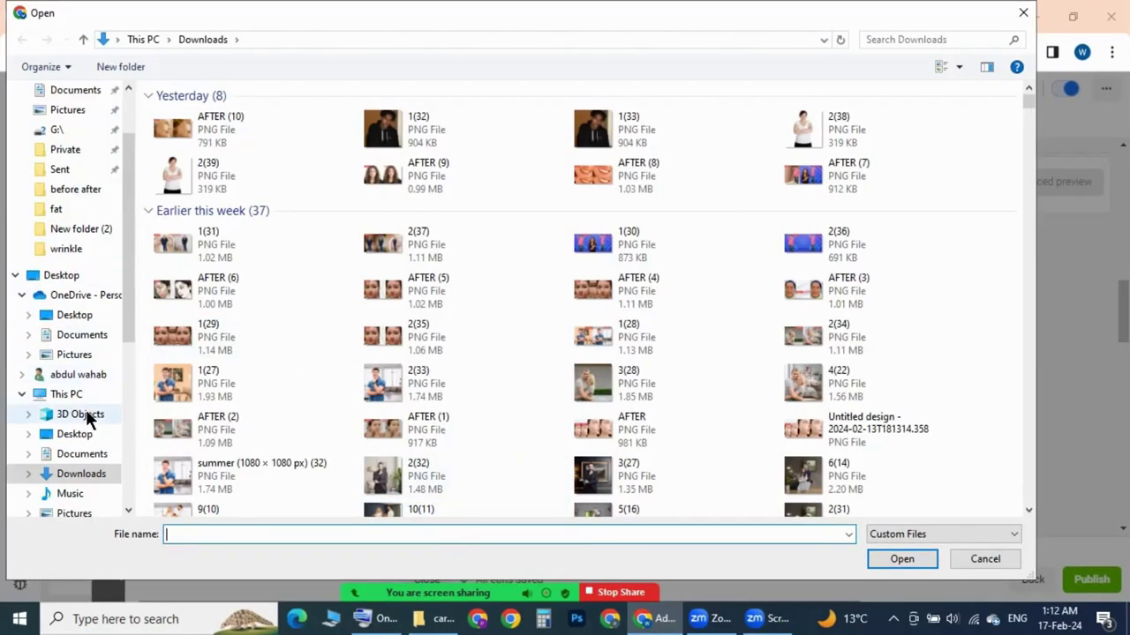
scroll(86, 410, "down", 4)
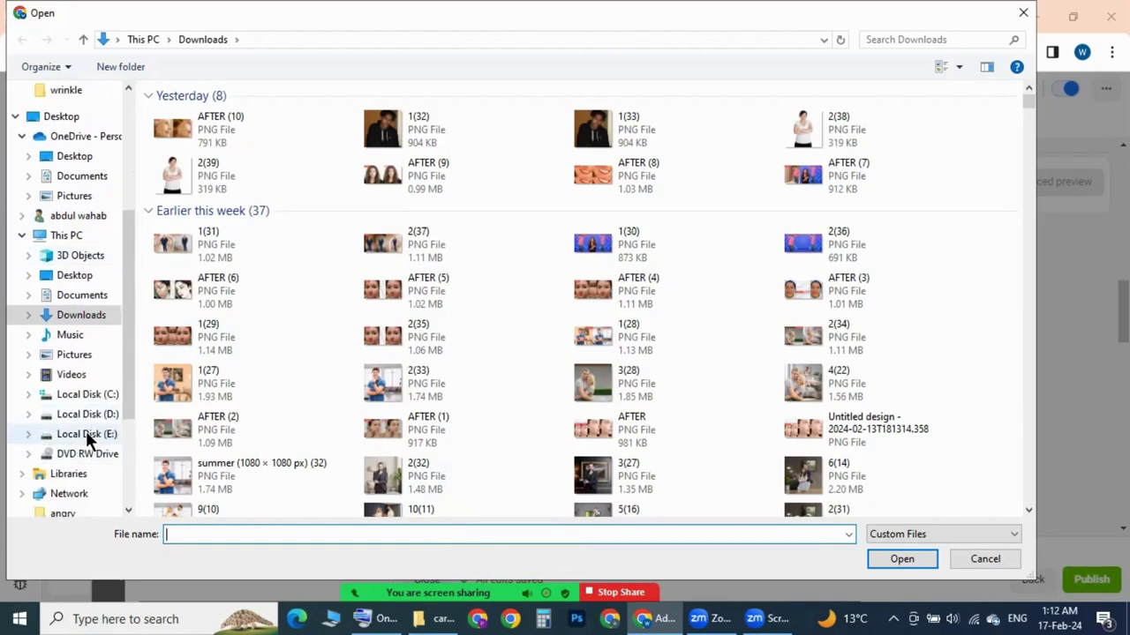
left_click(85, 432)
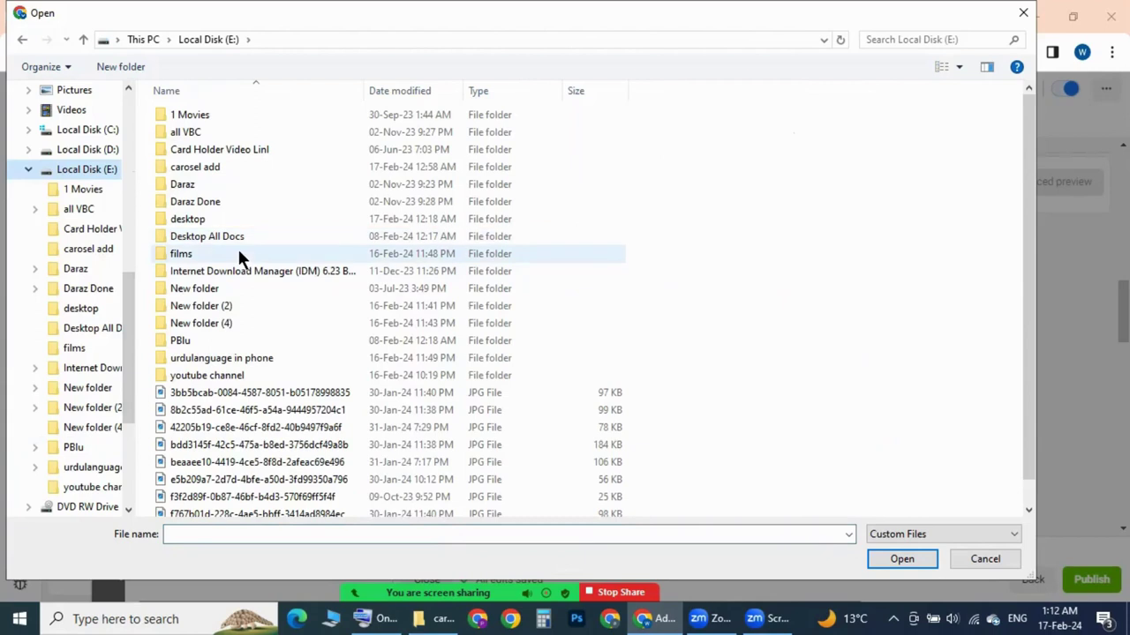
double_click(208, 167)
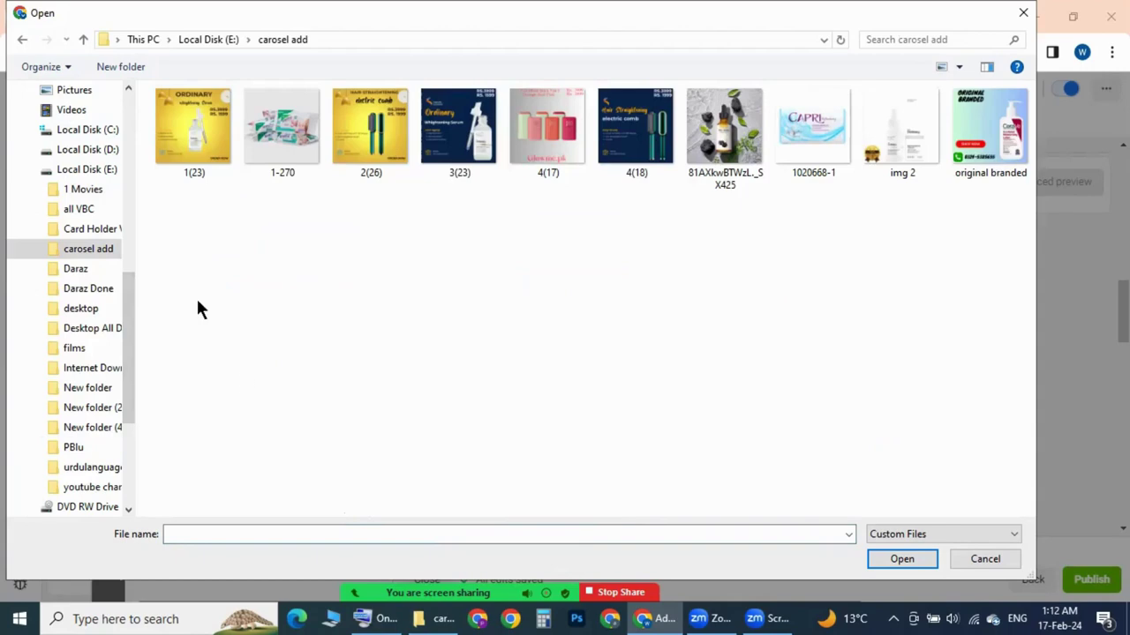
double_click(190, 148)
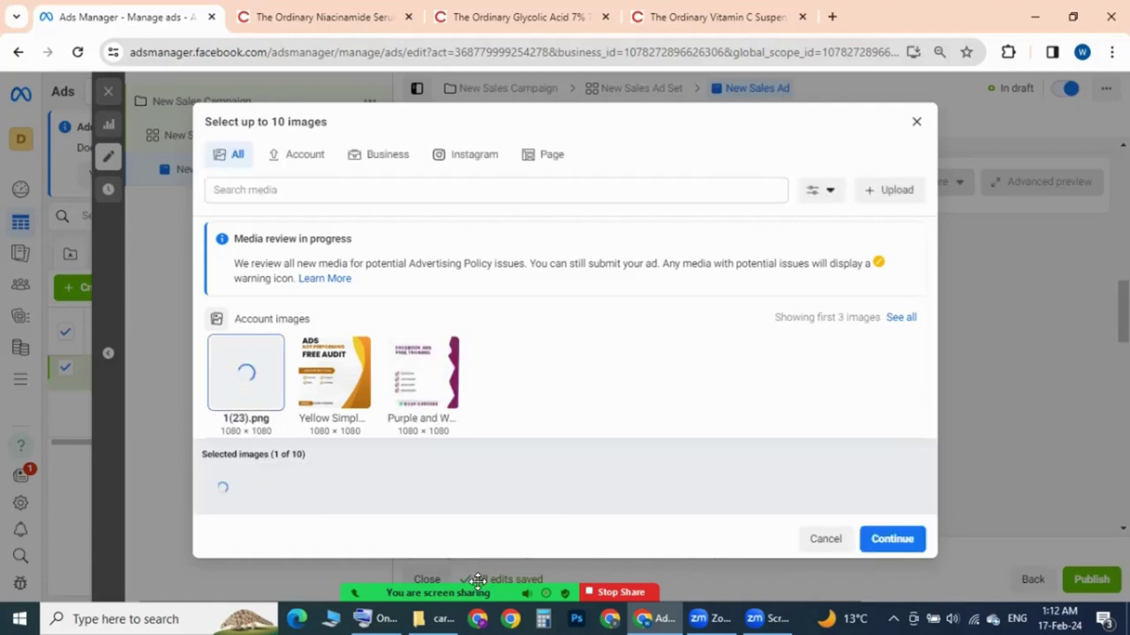
- Upload the images 2(26), 3(23) and 4(17) from the "carosel add" folder for the carousel cards
left_click(895, 189)
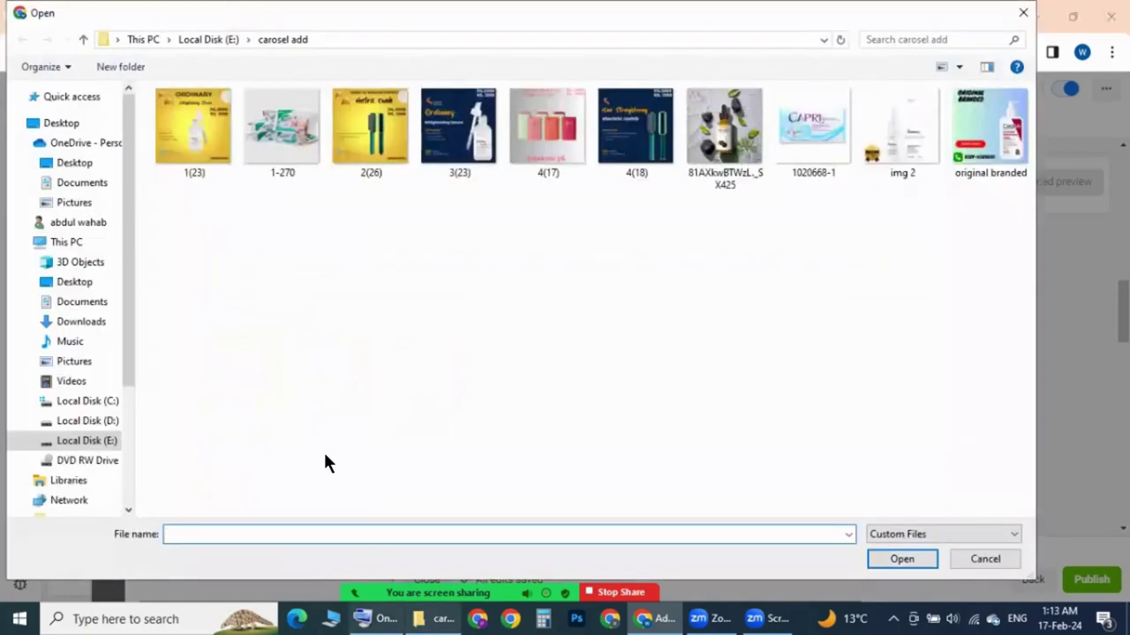
double_click(359, 135)
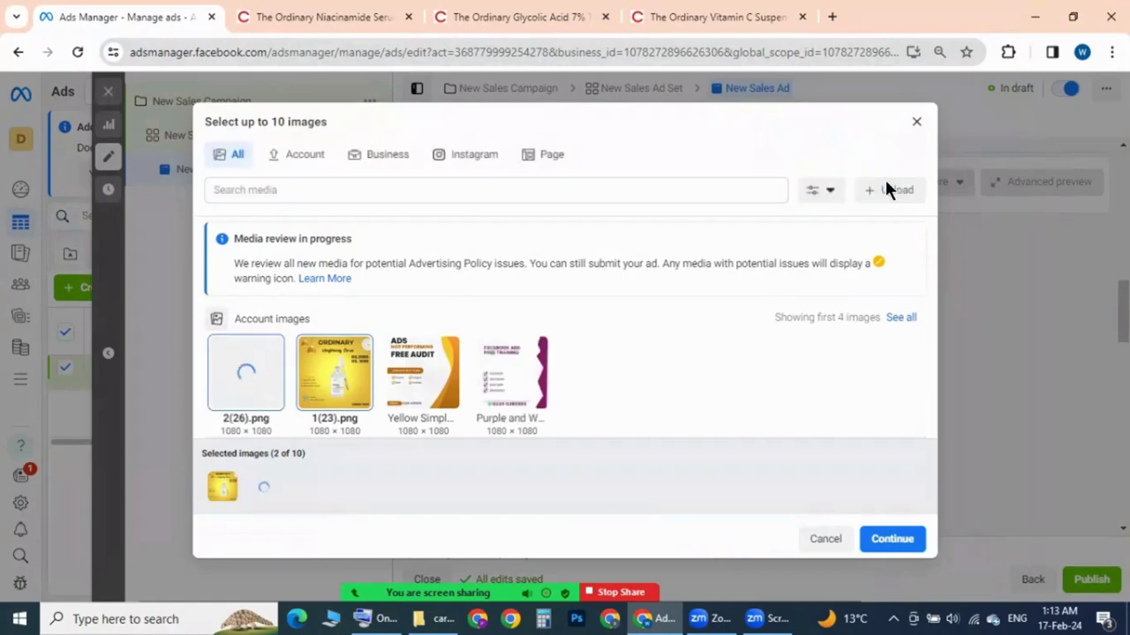
left_click(881, 189)
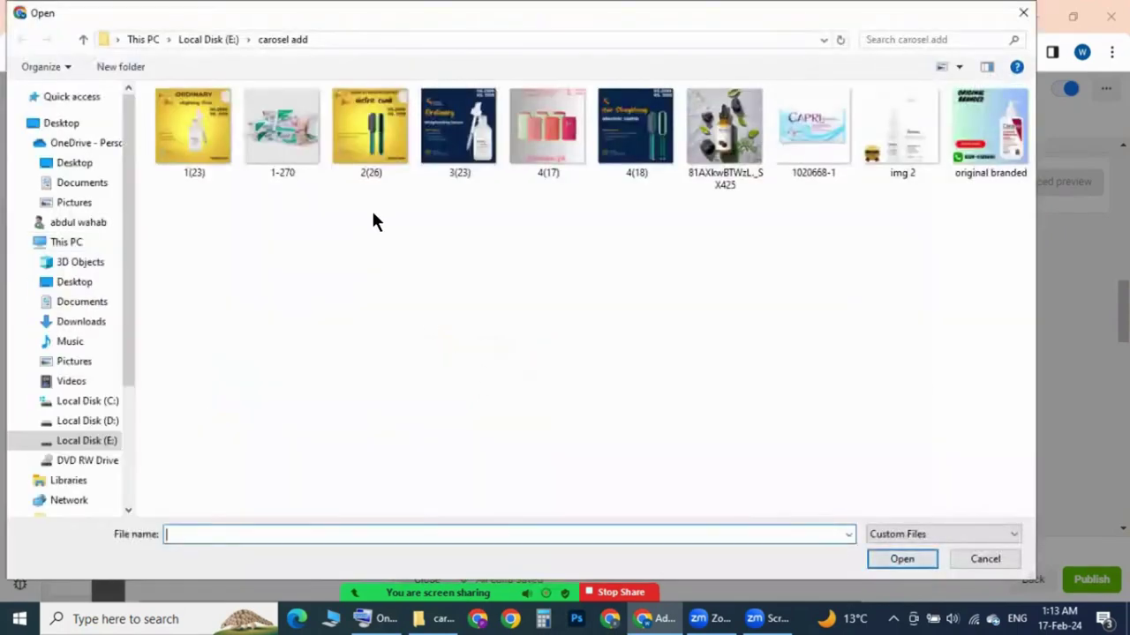
double_click(458, 161)
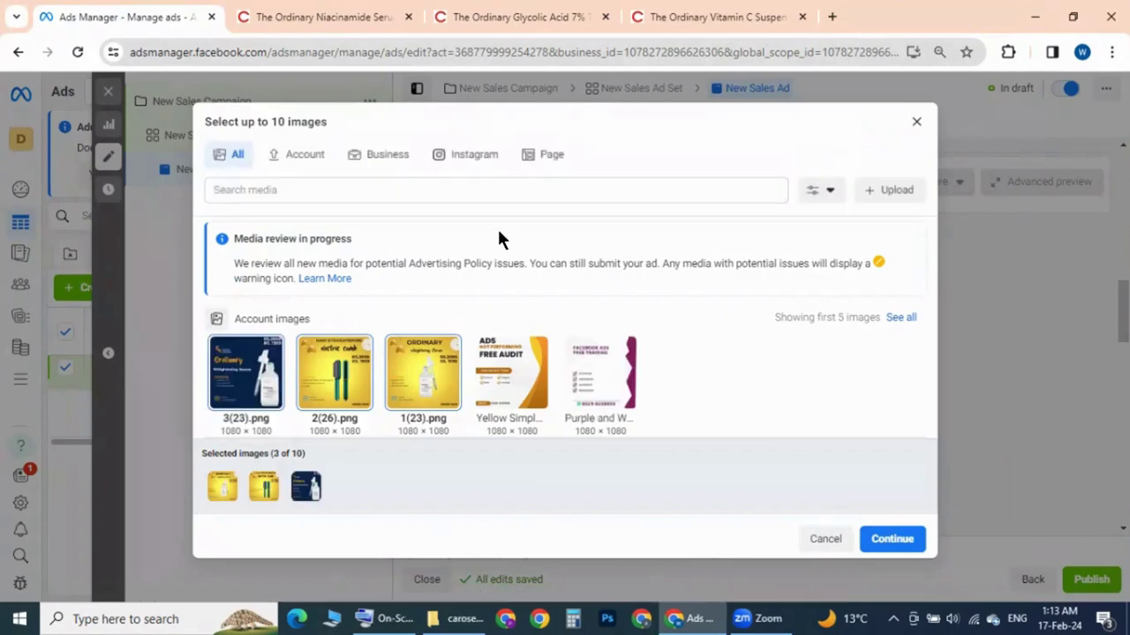
left_click(890, 190)
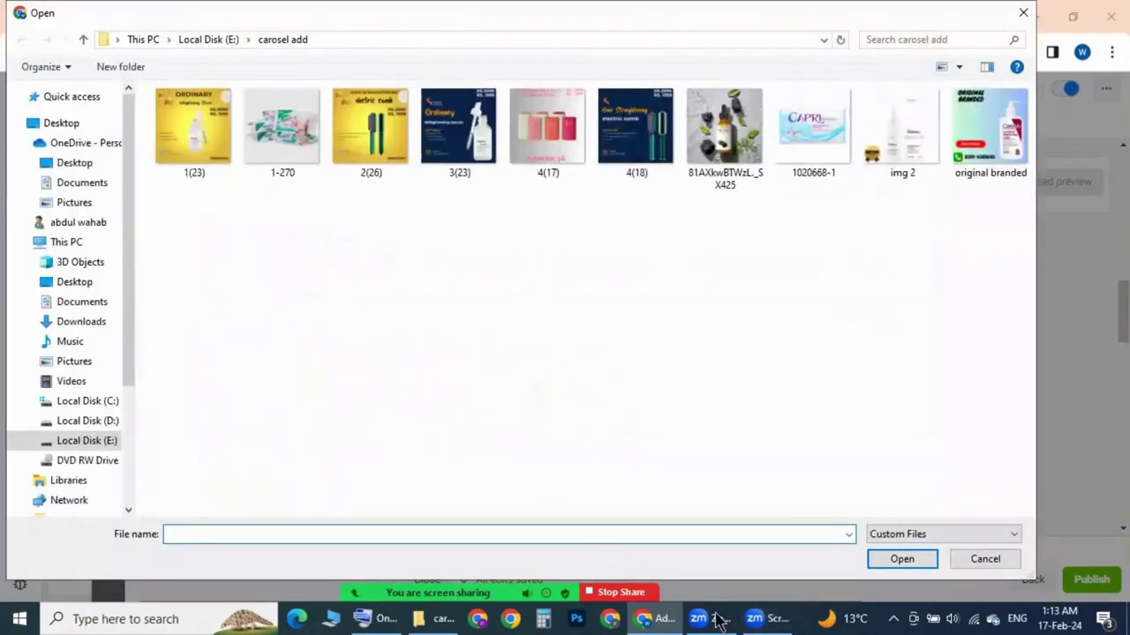
double_click(551, 155)
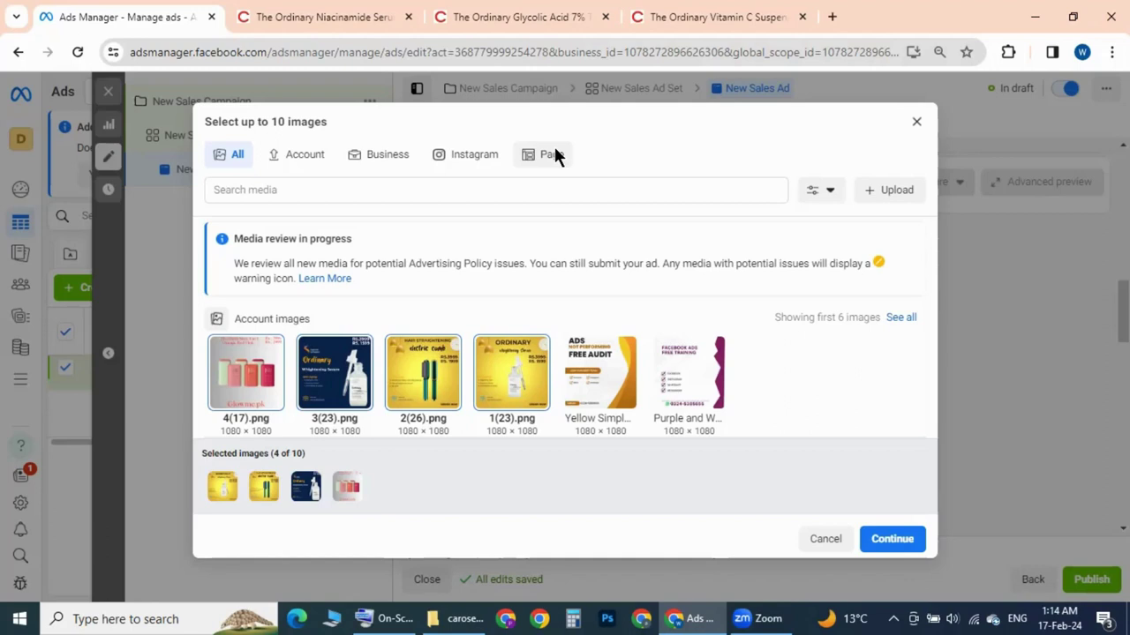
- Upload the image 81AXkwBTWzL._SX425 for the carousel and check the warning on its thumbnail
left_click(883, 188)
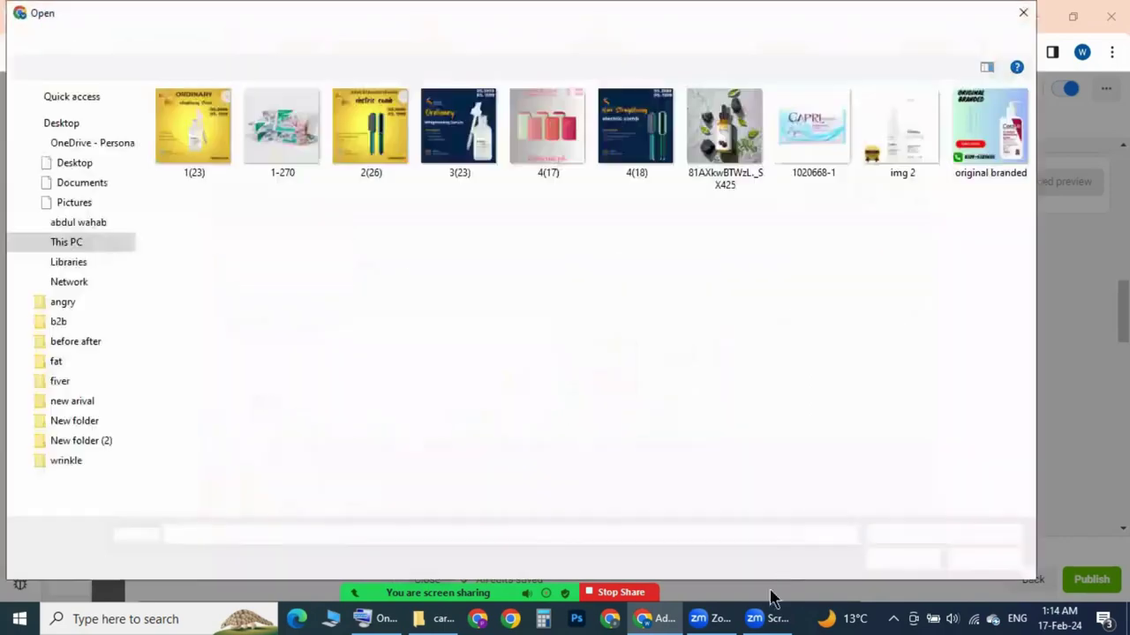
left_click(726, 150)
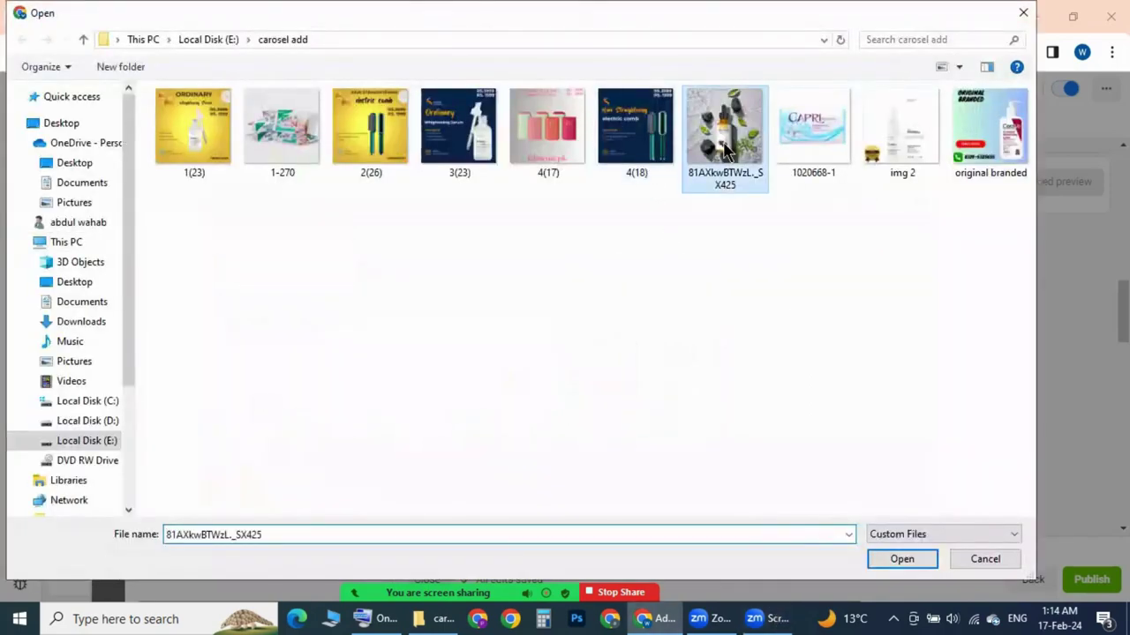
double_click(726, 150)
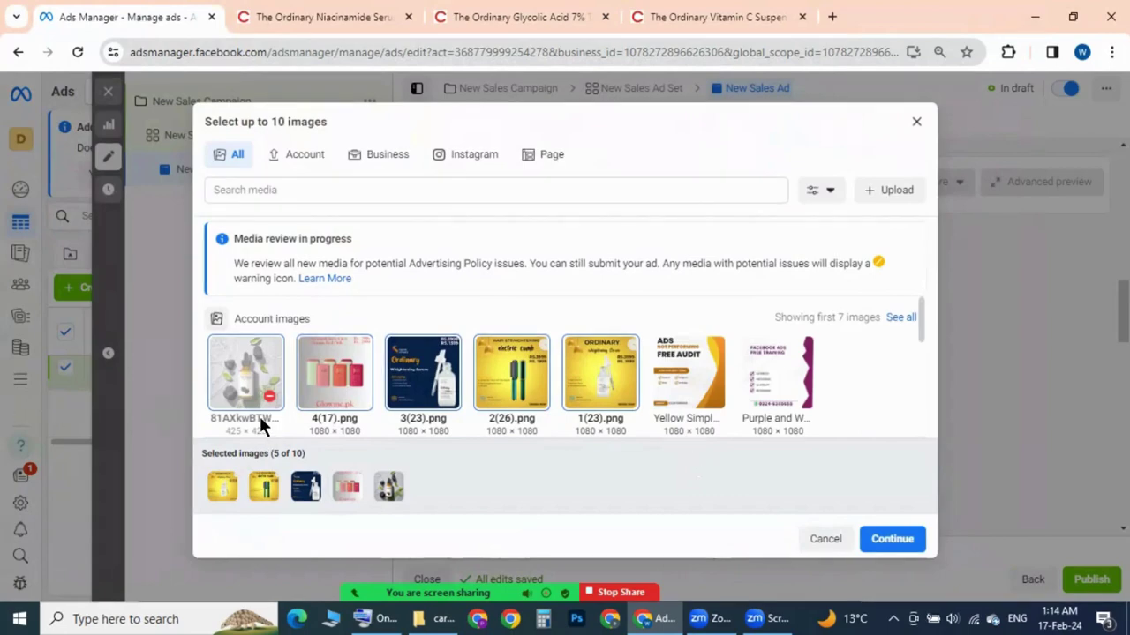
scroll(259, 415, "down", 2)
scroll(262, 376, "up", 2)
mouse_move(267, 397)
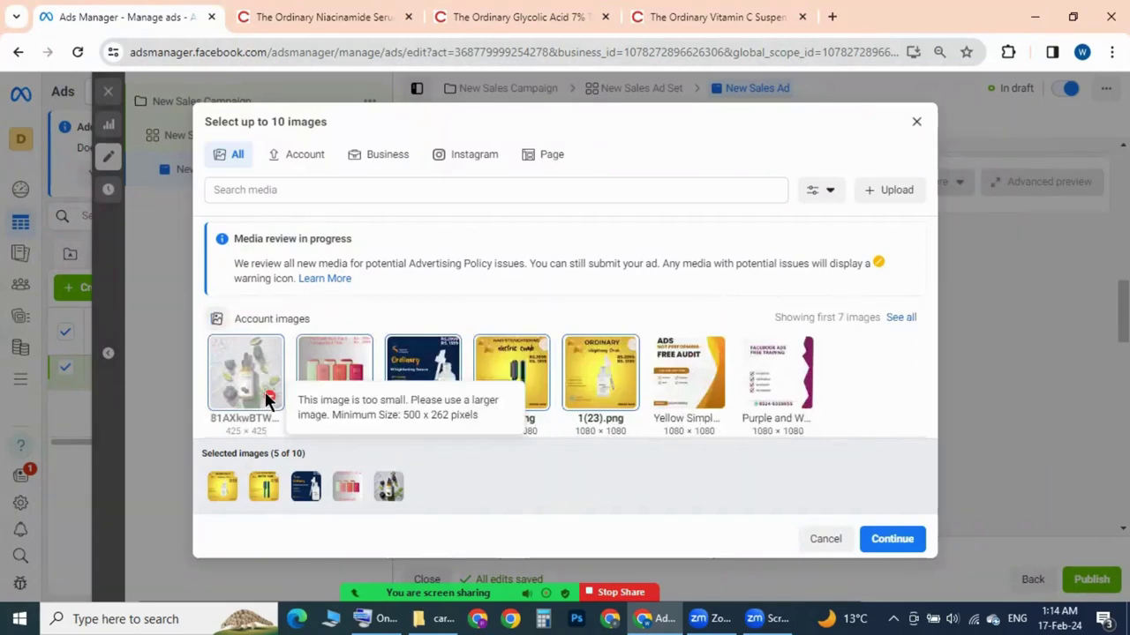
- Upload the images 1020668-1, img 2 and original branded from the "carosel add" folder for the carousel cards
left_click(894, 188)
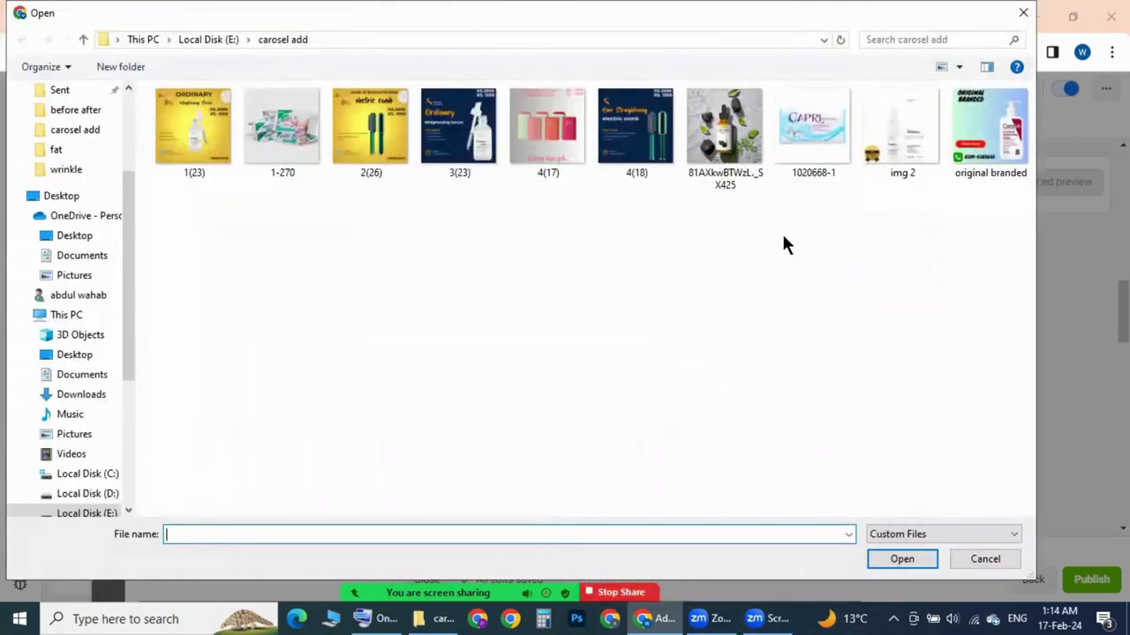
double_click(806, 112)
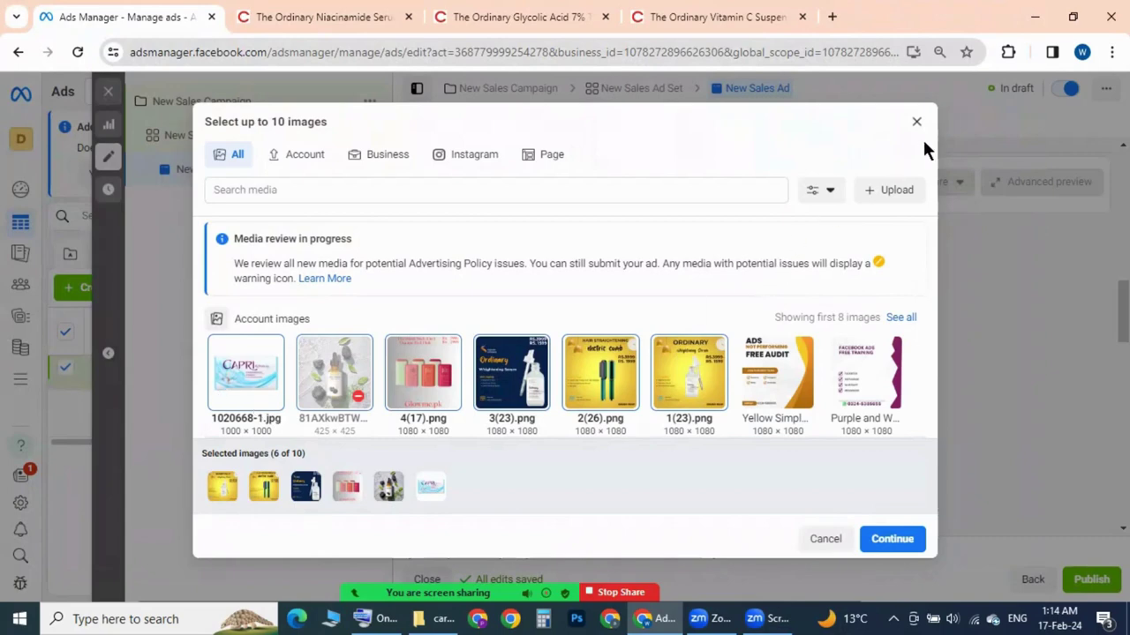
left_click(909, 185)
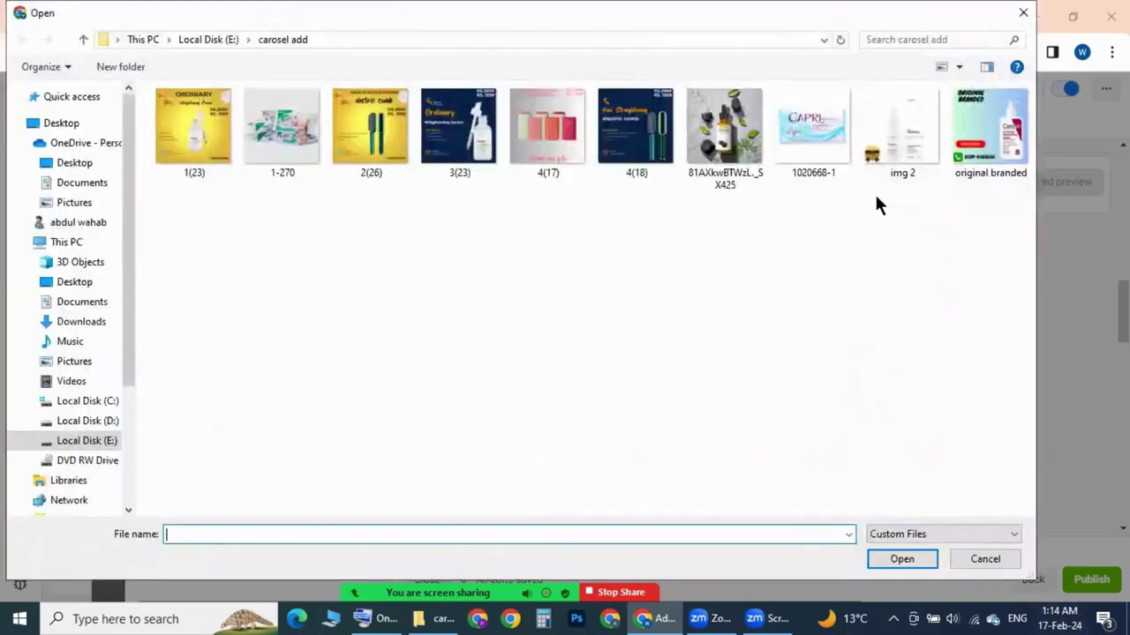
double_click(887, 141)
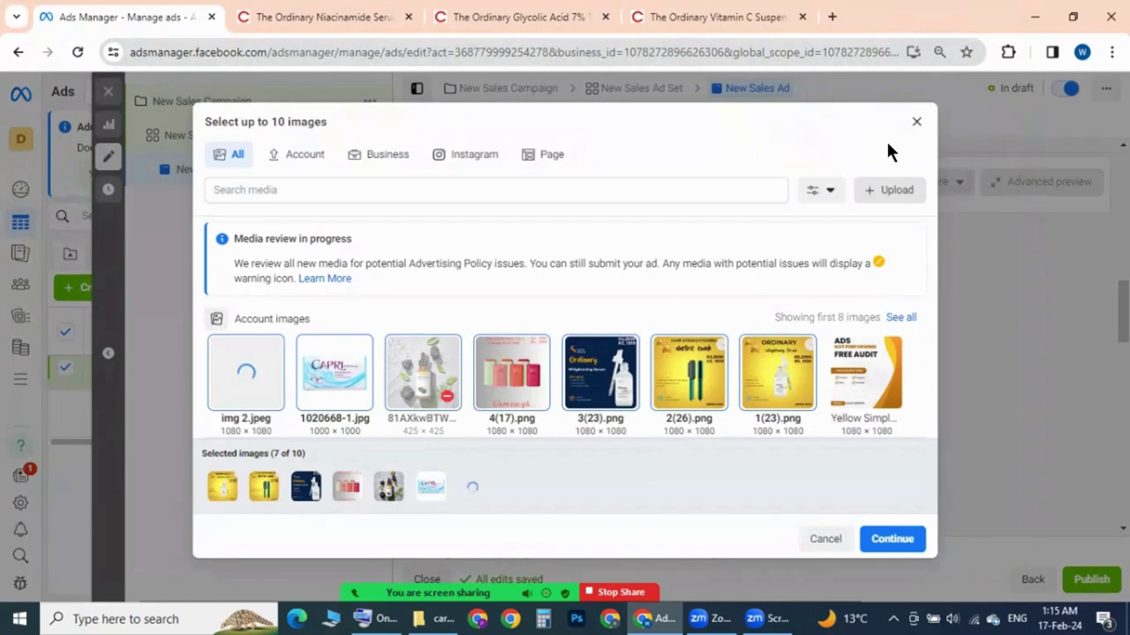
left_click(891, 190)
double_click(1002, 130)
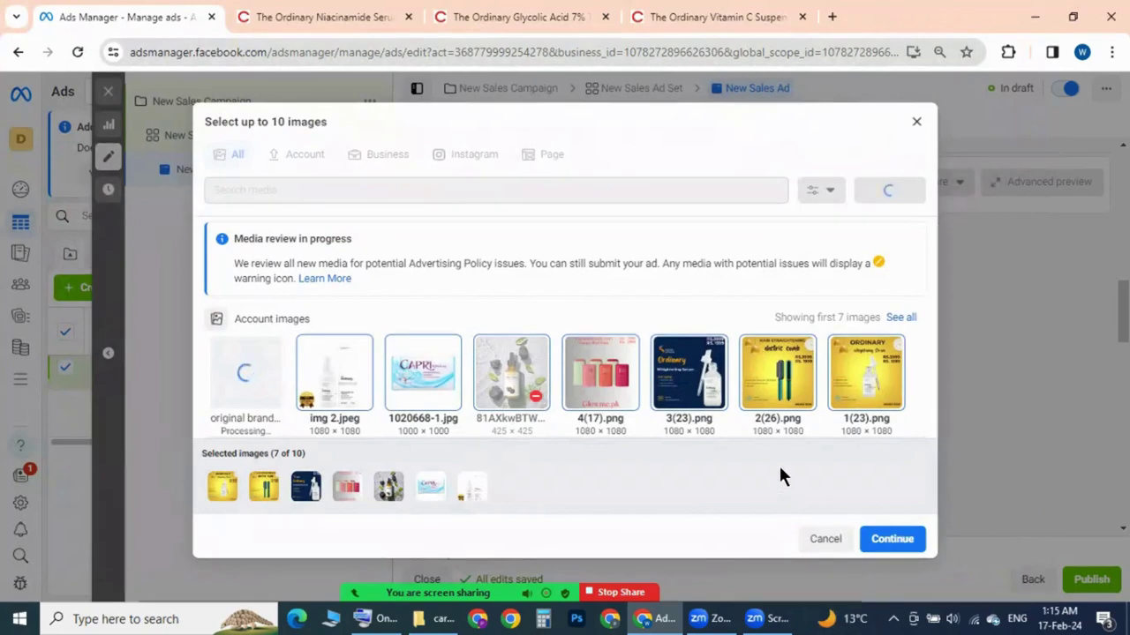
scroll(745, 349, "down", 3)
scroll(746, 348, "up", 1)
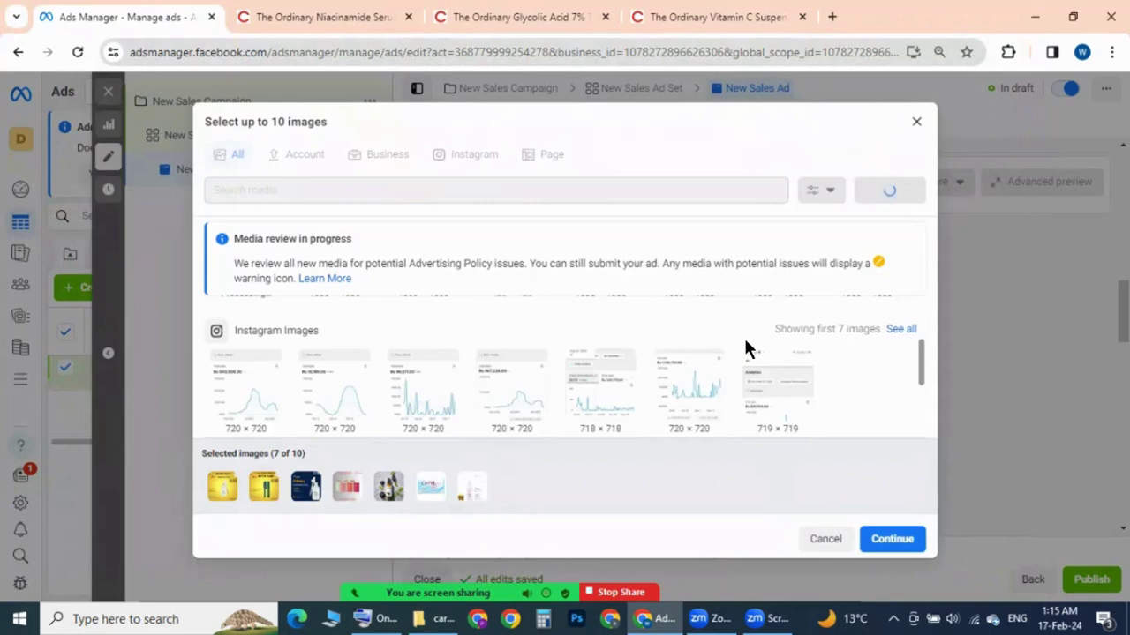
scroll(746, 346, "up", 1)
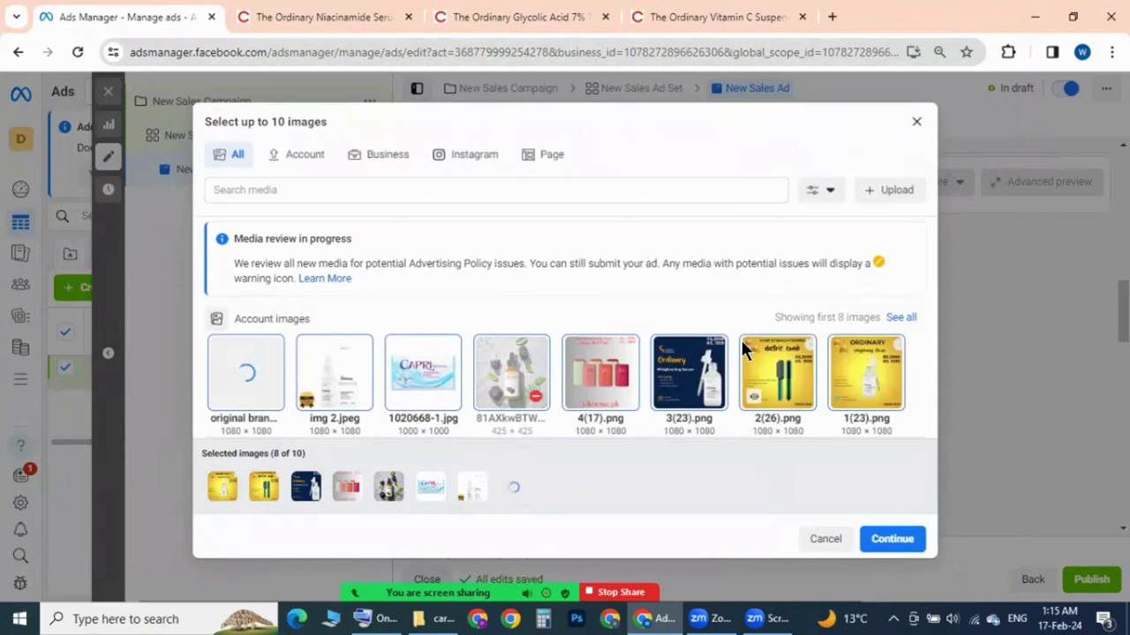
- Upload the image 4(18) and add all the selected images to the ad as carousel cards
left_click(895, 187)
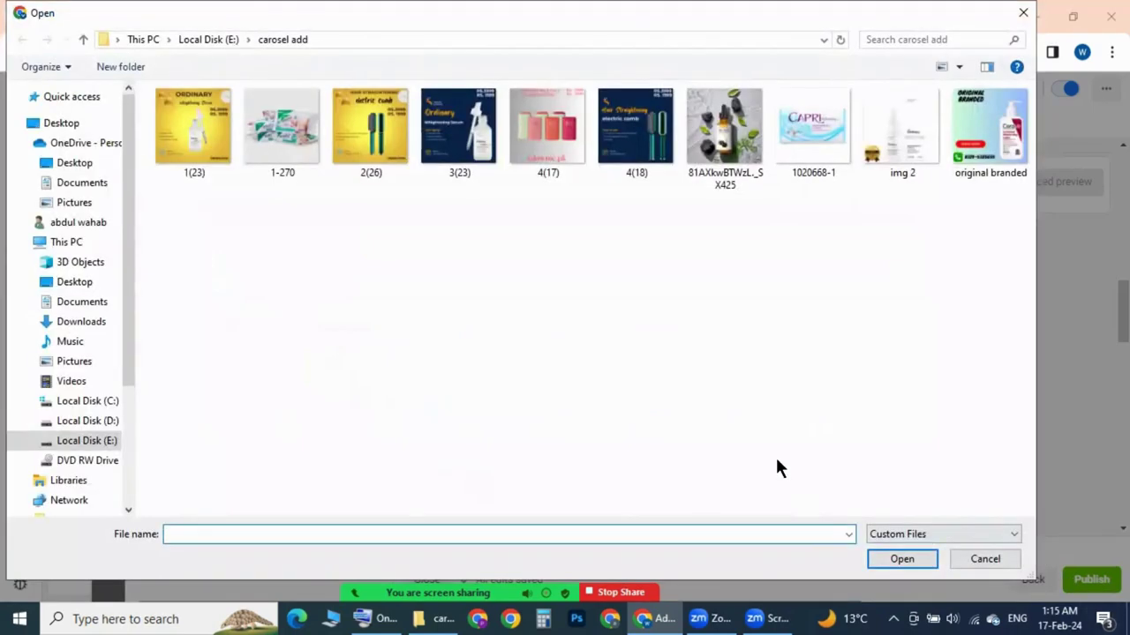
double_click(636, 132)
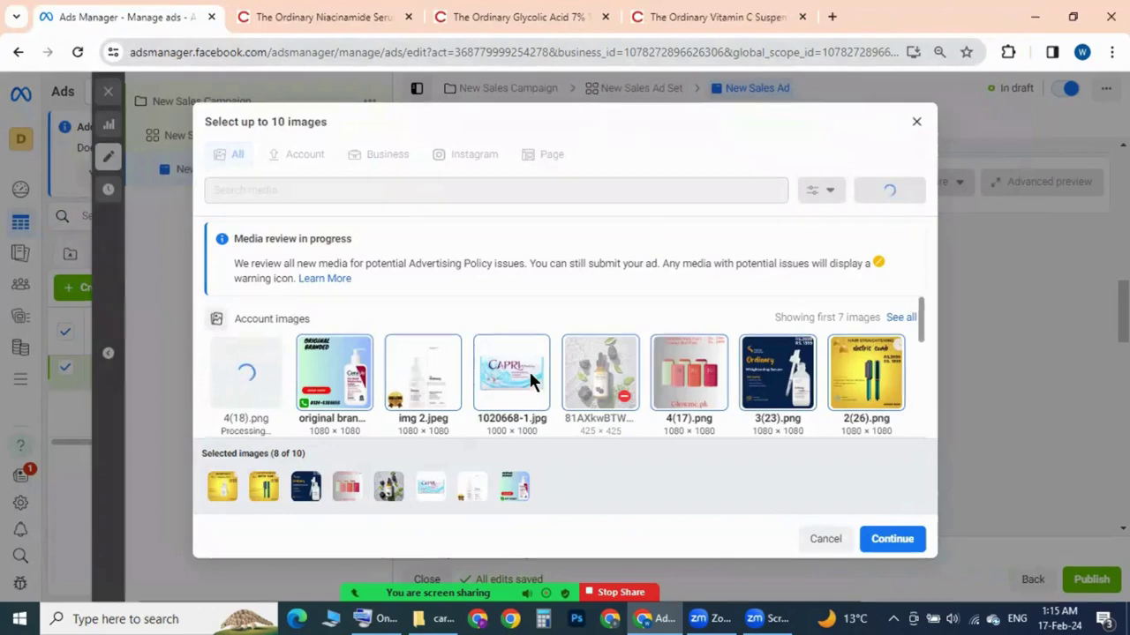
scroll(535, 358, "down", 2)
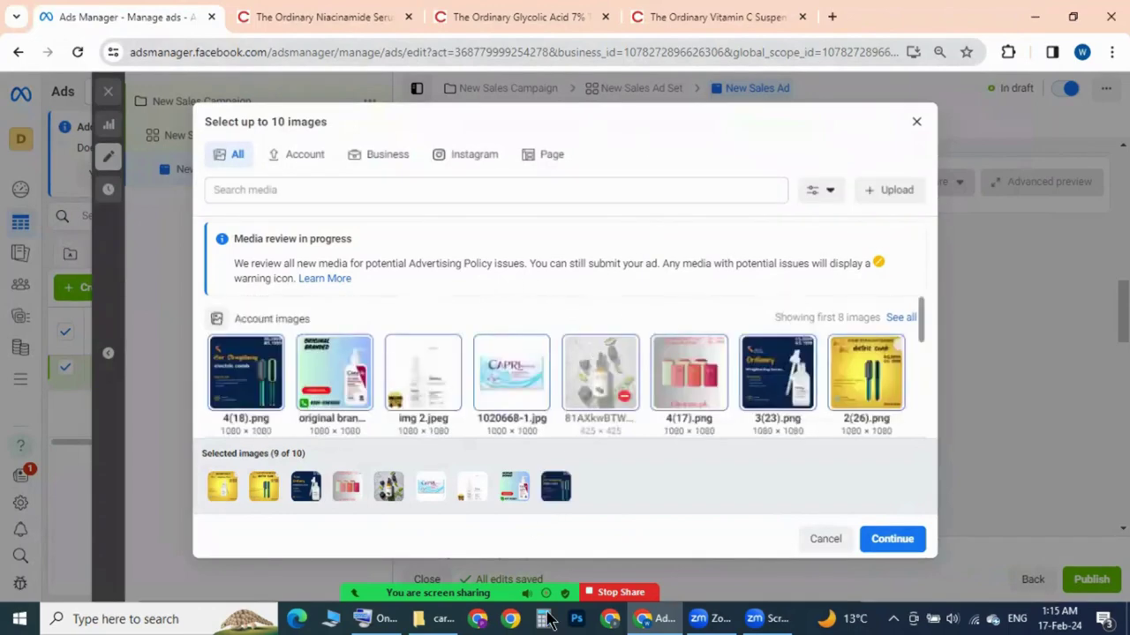
left_click(889, 540)
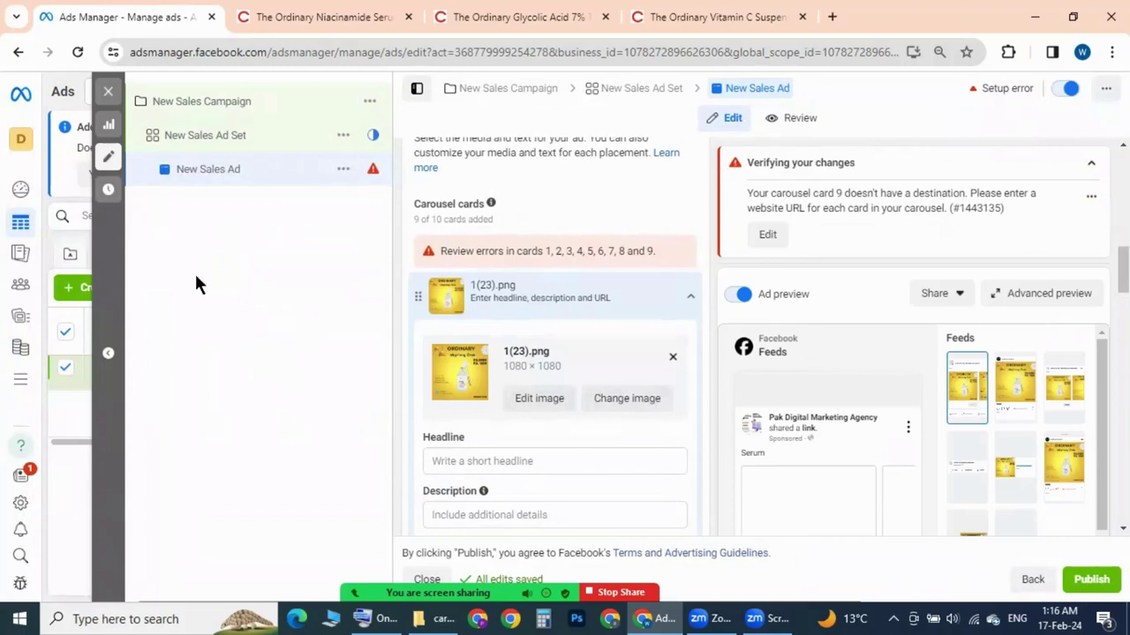
- Enter "The Ordinary Serum" as the headline of the first carousel card, 1(23).png
scroll(459, 392, "down", 2)
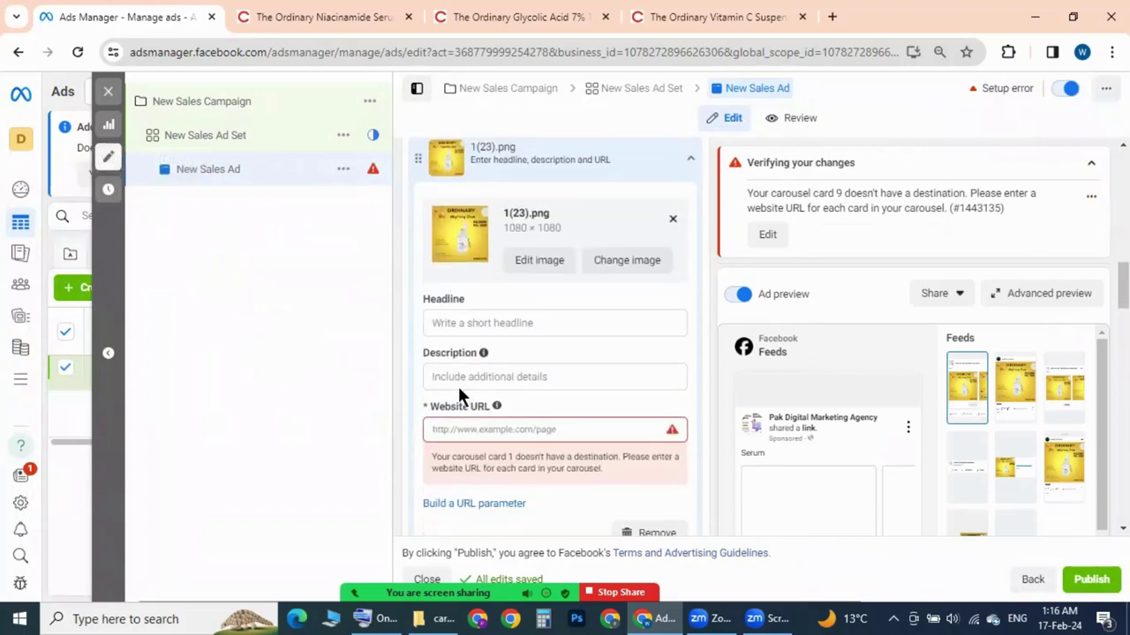
scroll(459, 392, "up", 2)
scroll(459, 392, "down", 2)
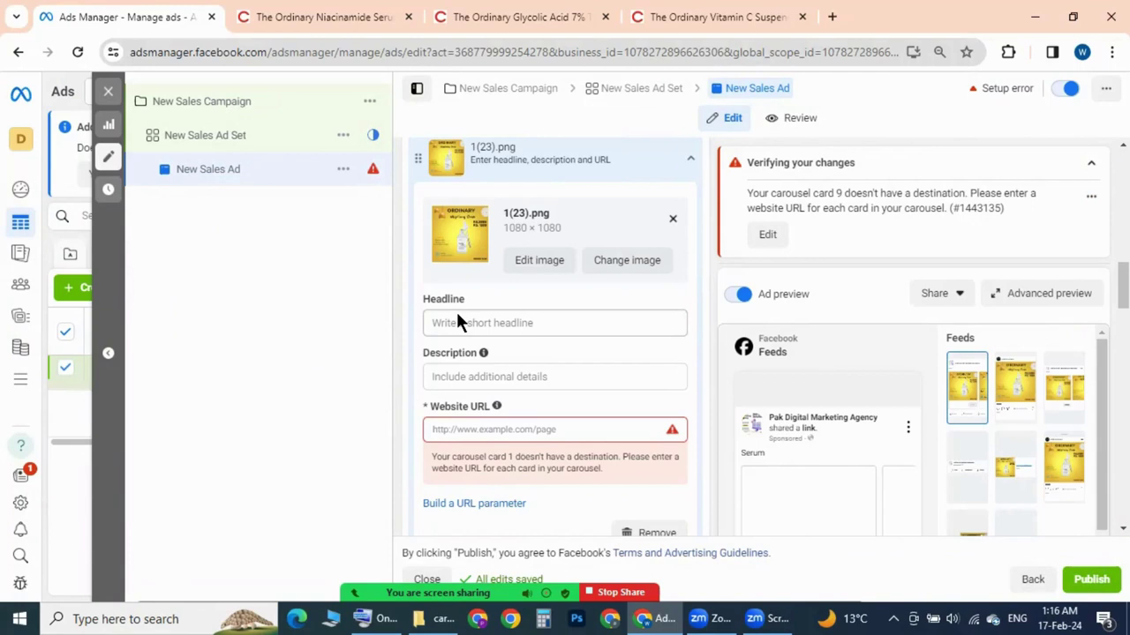
left_click(462, 324)
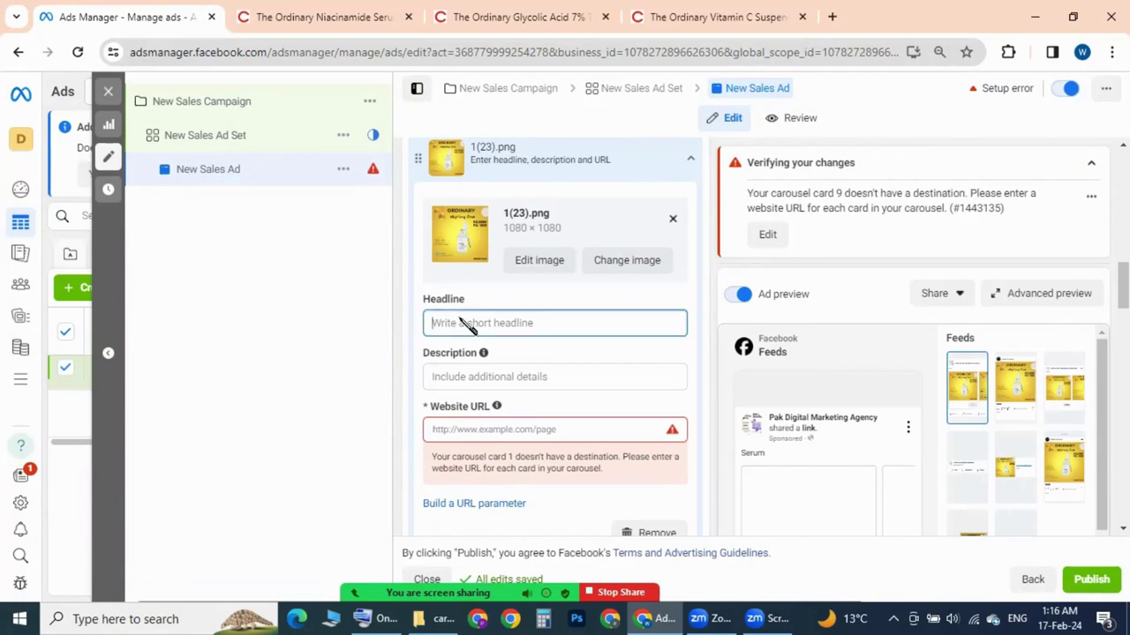
type("The Ordin")
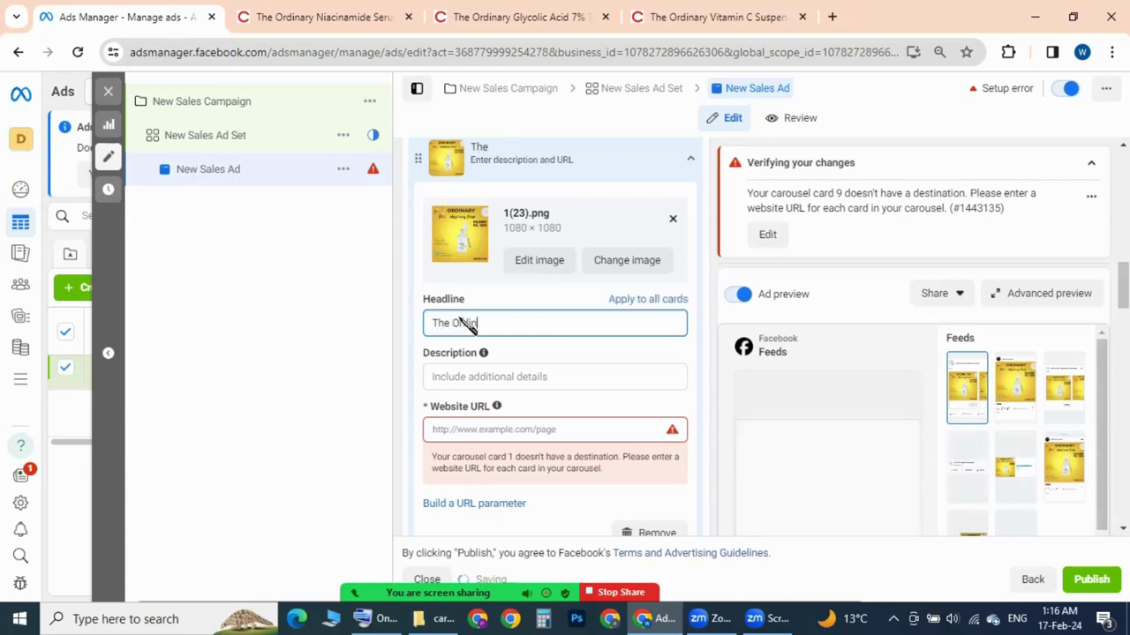
type("ary ")
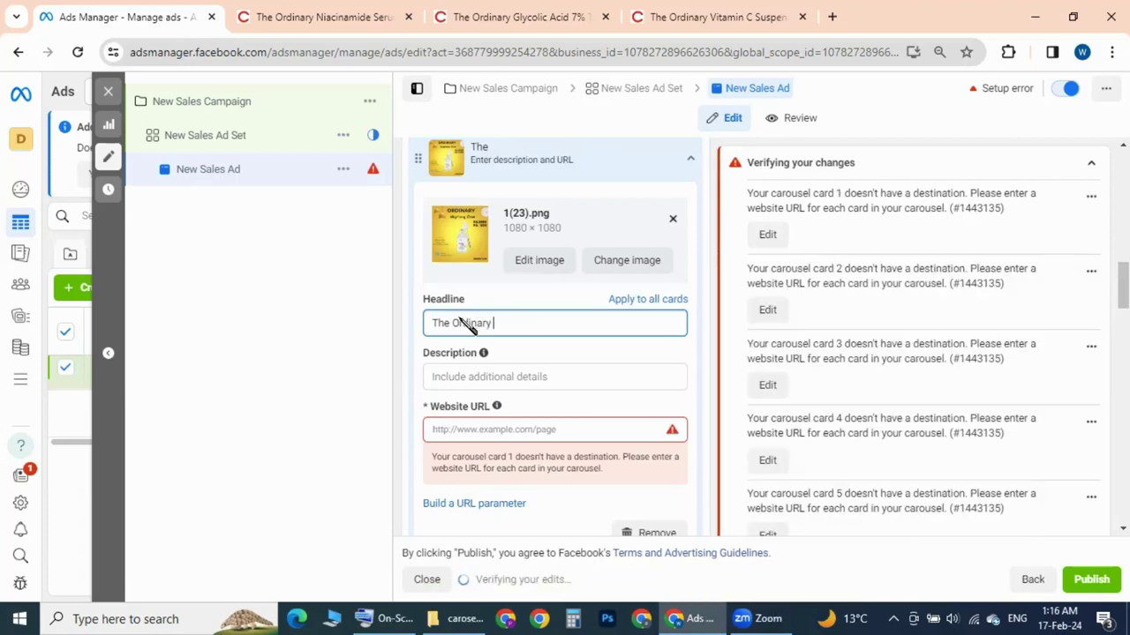
type("Seru")
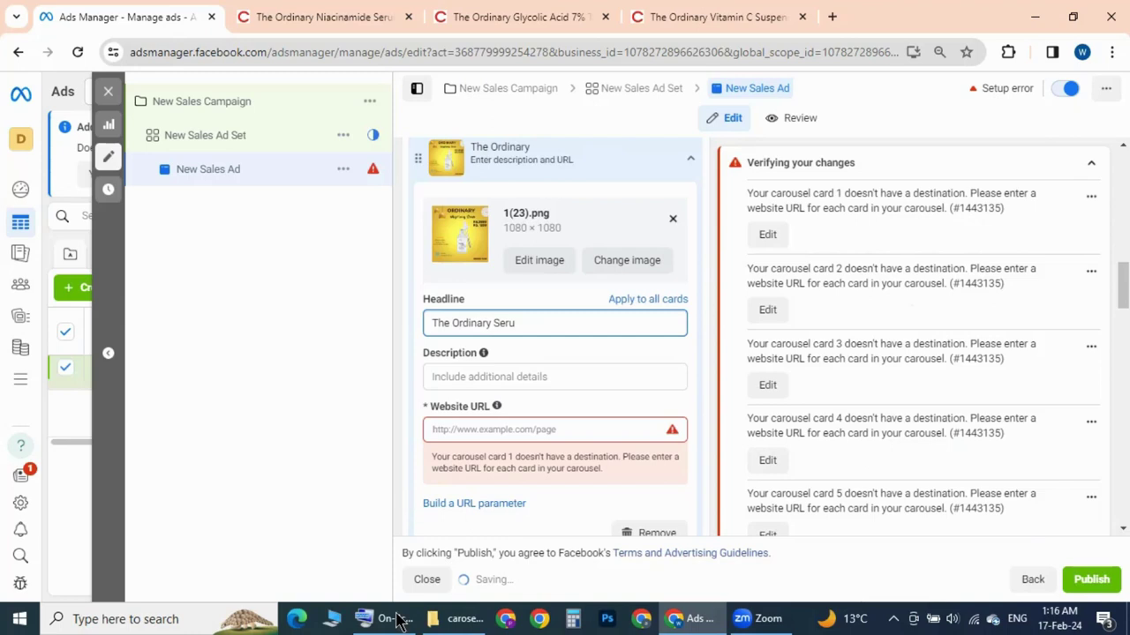
left_click(542, 325)
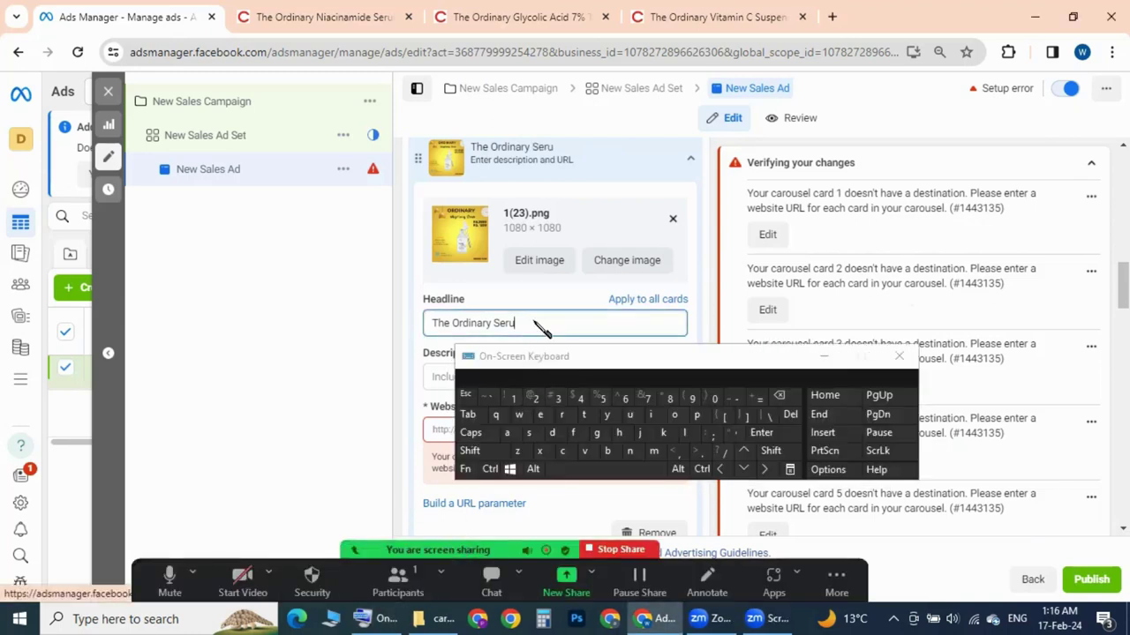
left_click(654, 451)
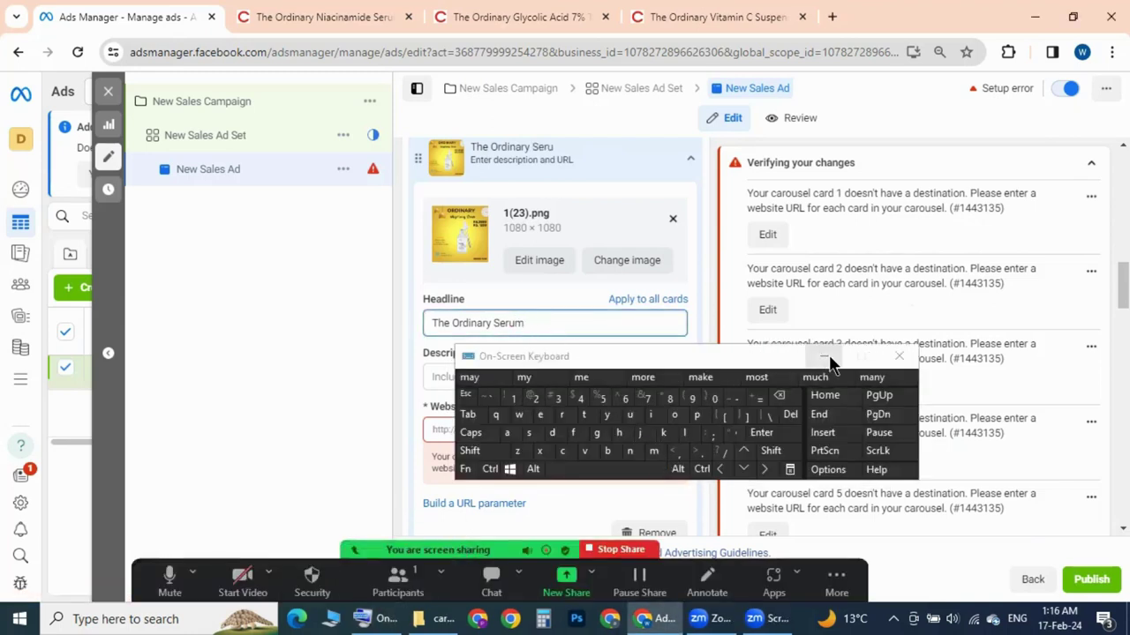
left_click(827, 358)
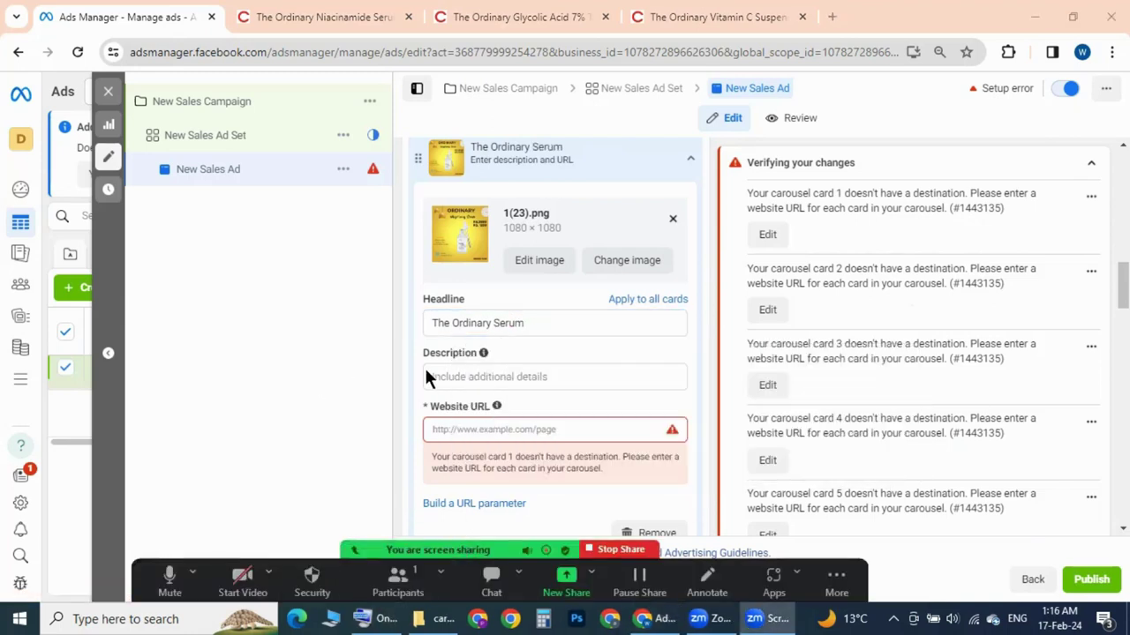
- Open ChatGPT in a new browser tab and place that tab directly after the Ads Manager tab
left_click(477, 377)
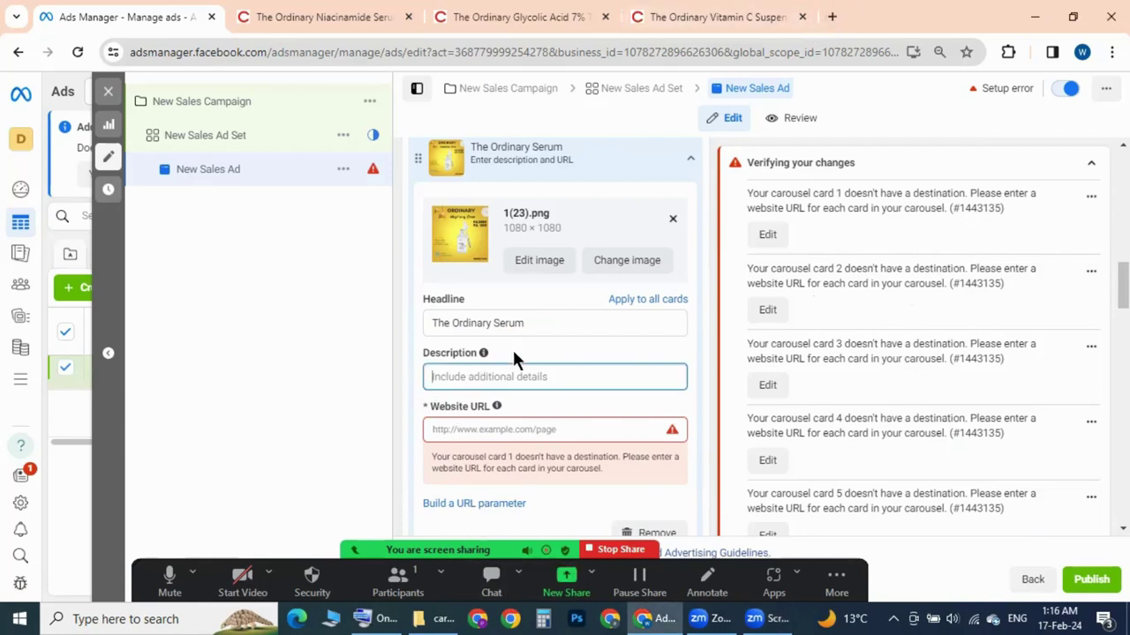
left_click(831, 17)
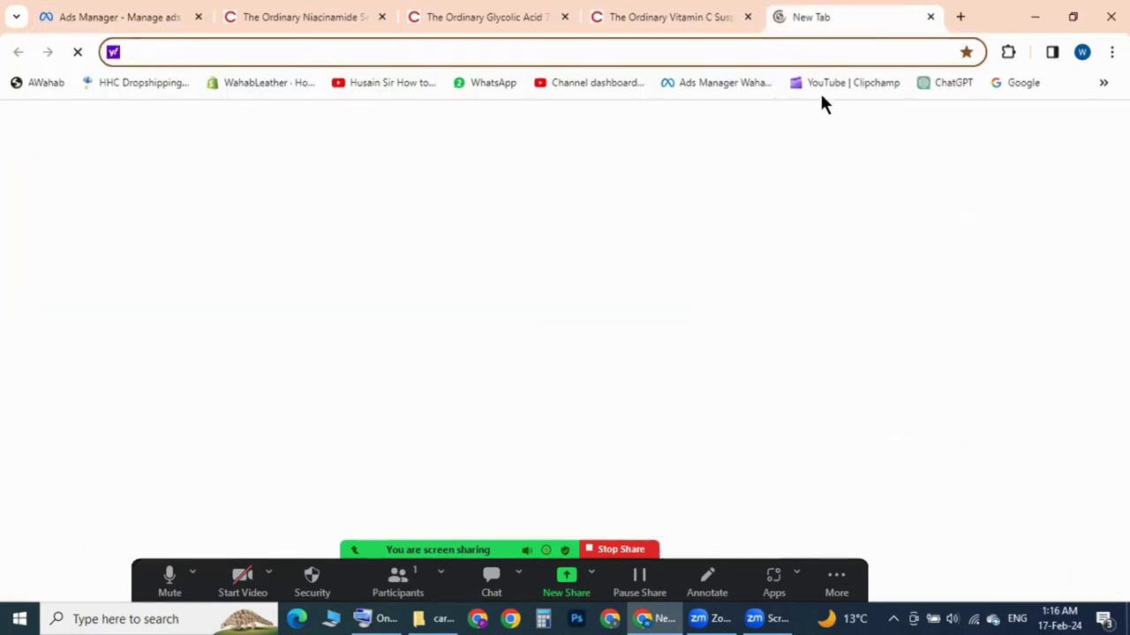
left_click(946, 88)
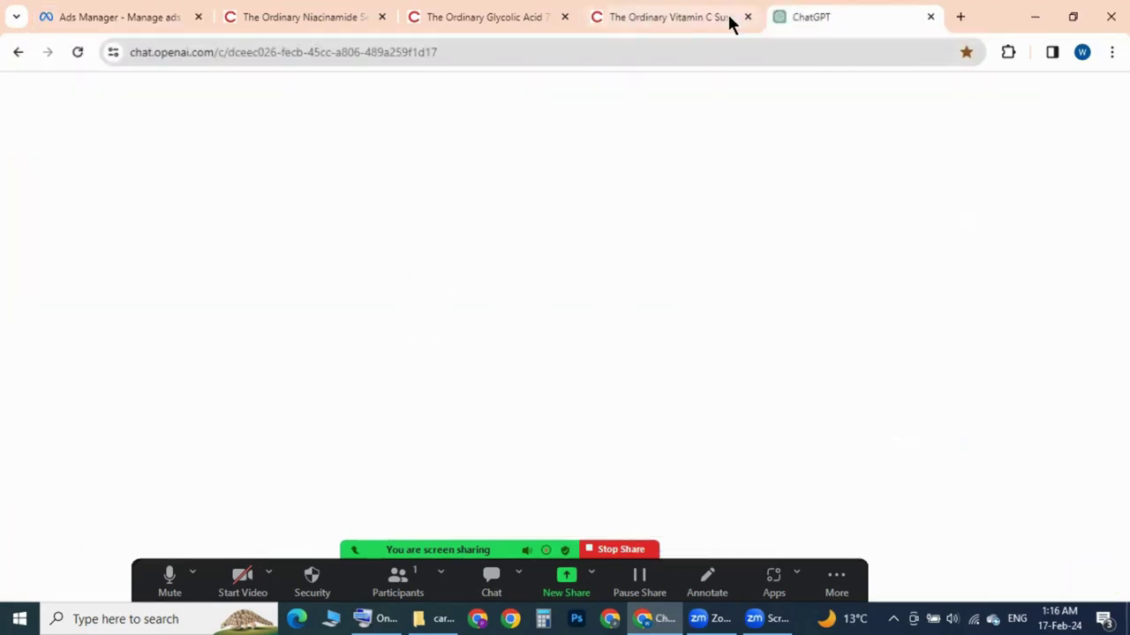
left_click_drag(837, 20, 284, 26)
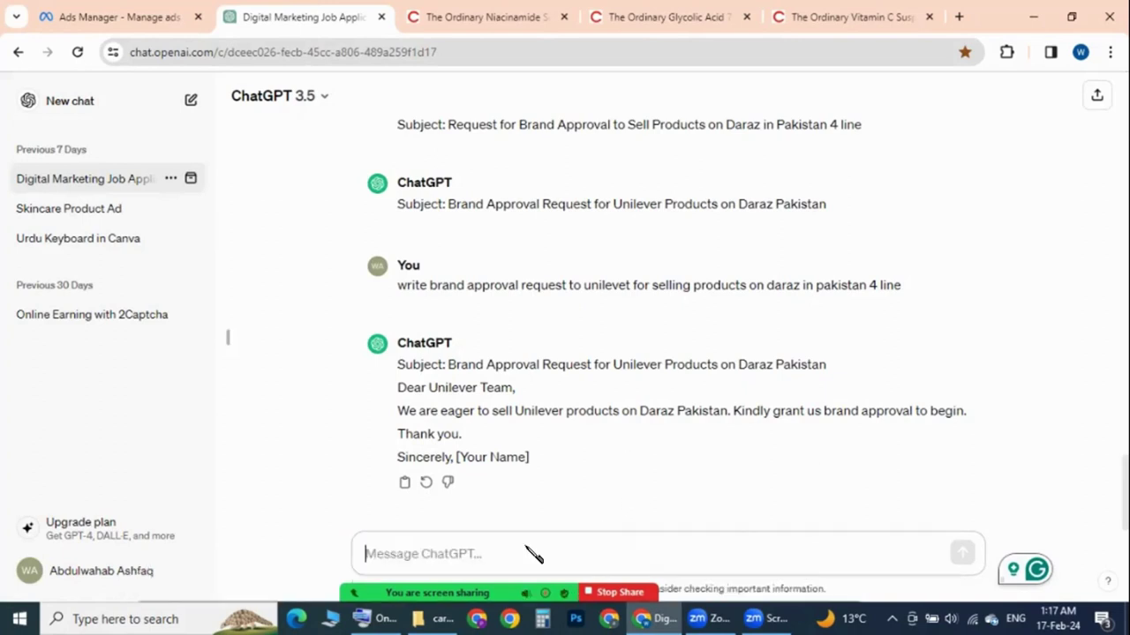
- Ask ChatGPT to "write description for carosel add for the ordinary serum at 30% Off 3 line with hashtags"
type("writ")
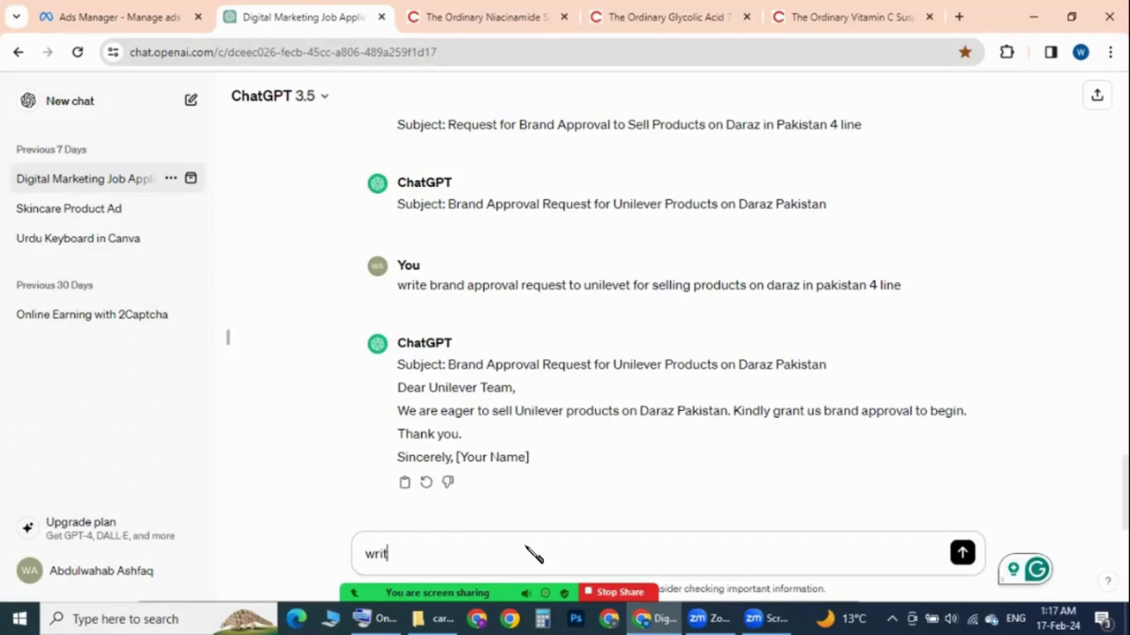
type("e des")
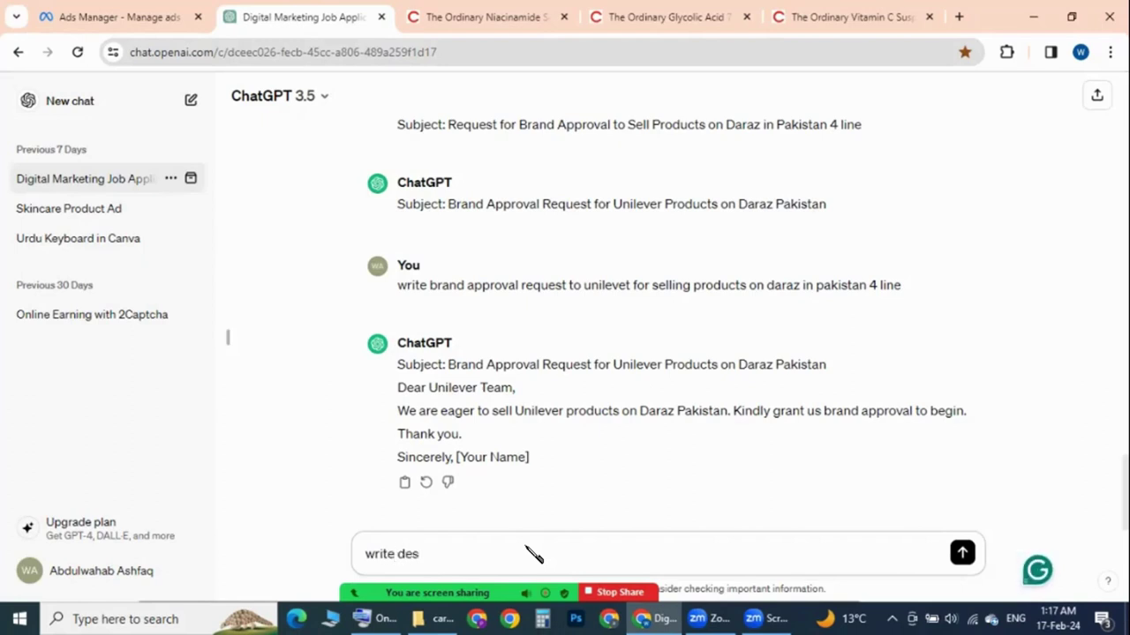
type("cri")
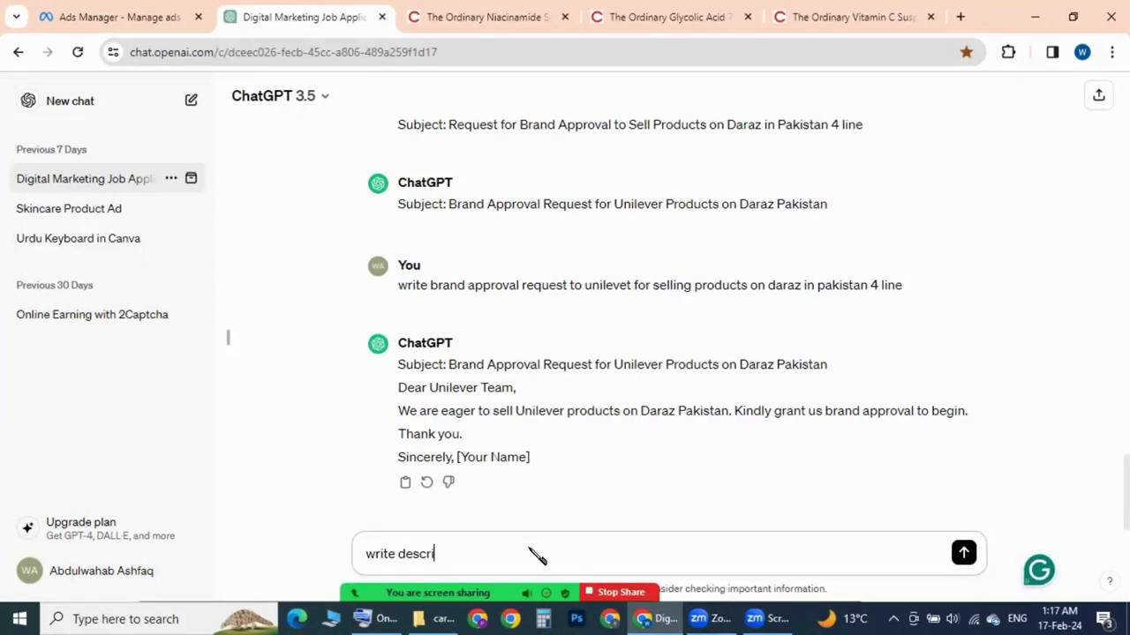
type("ption f")
key("BackSpace")
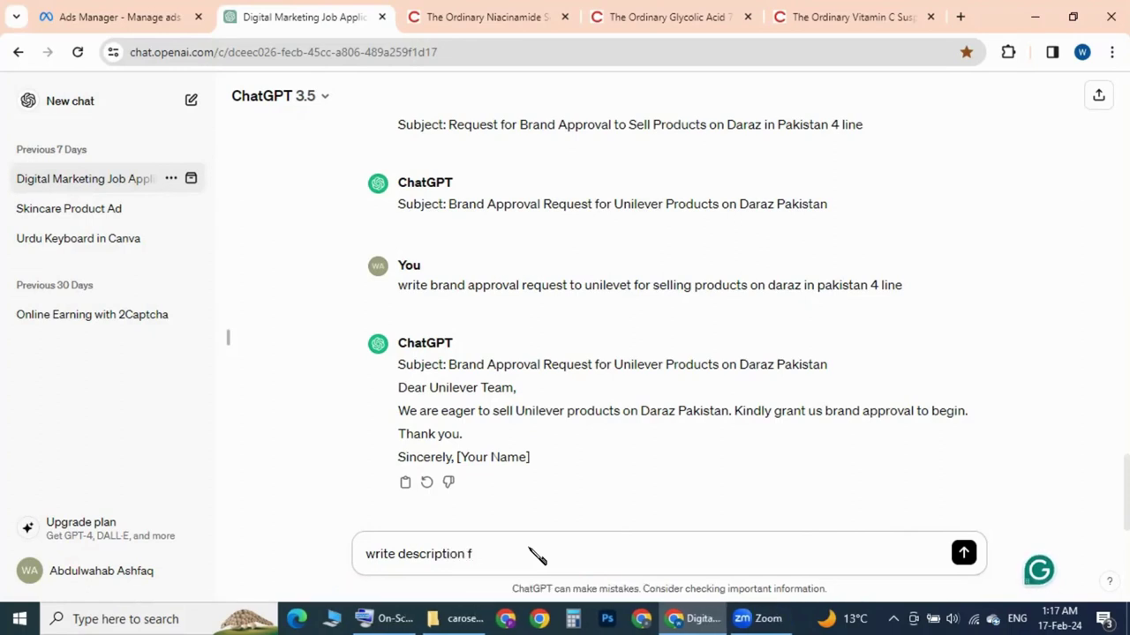
type("or carosel add for")
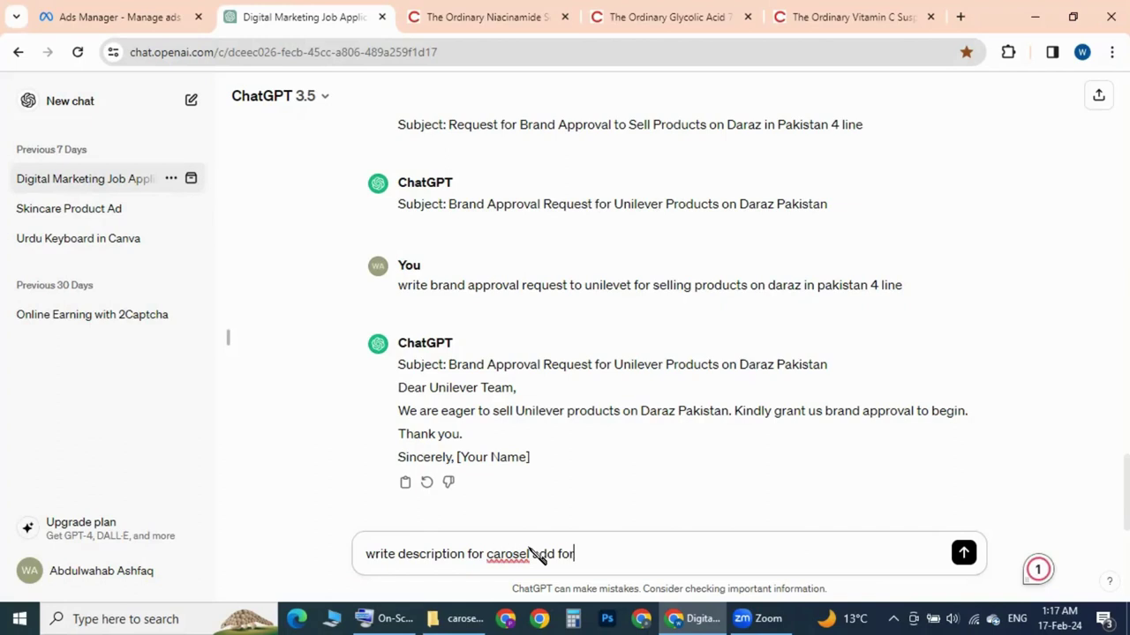
type(" the ordina")
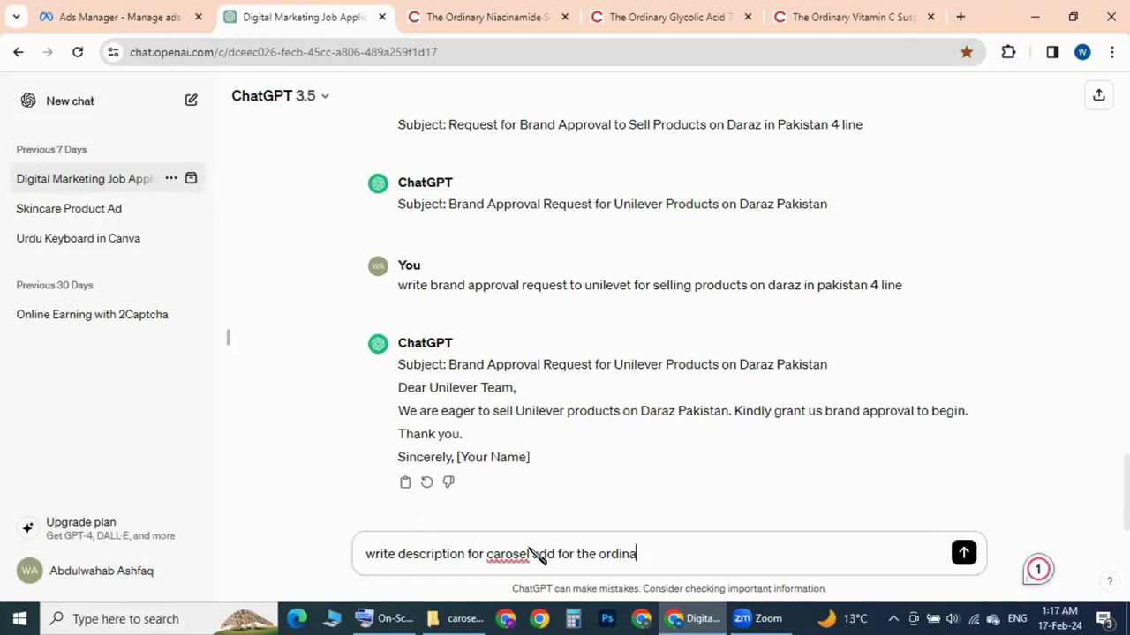
type("ry seru")
left_click(377, 619)
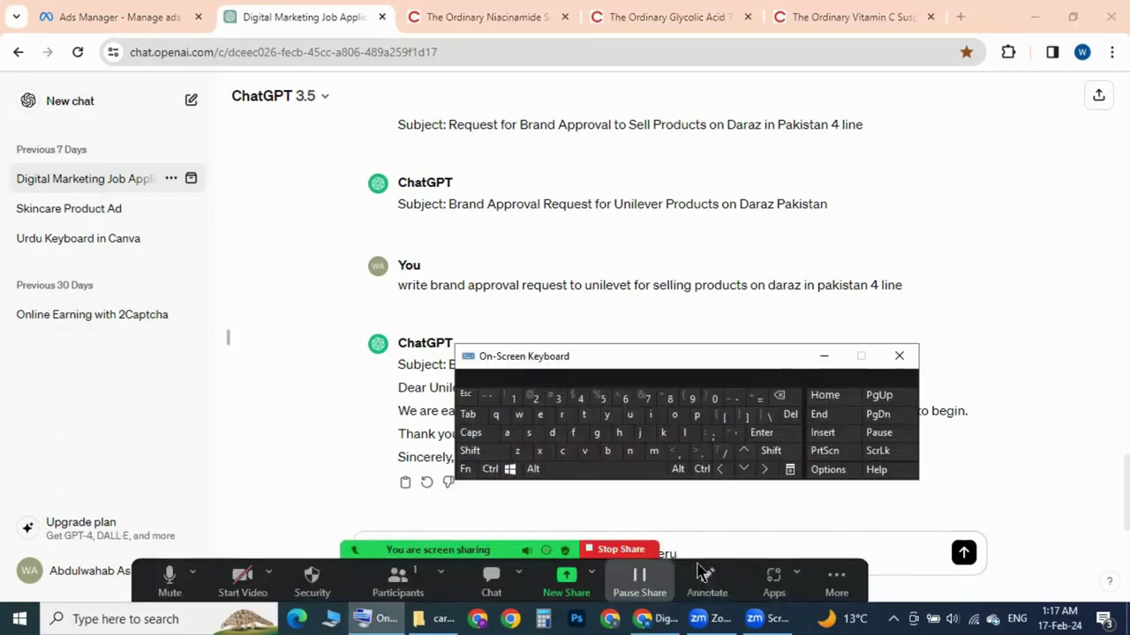
left_click(654, 453)
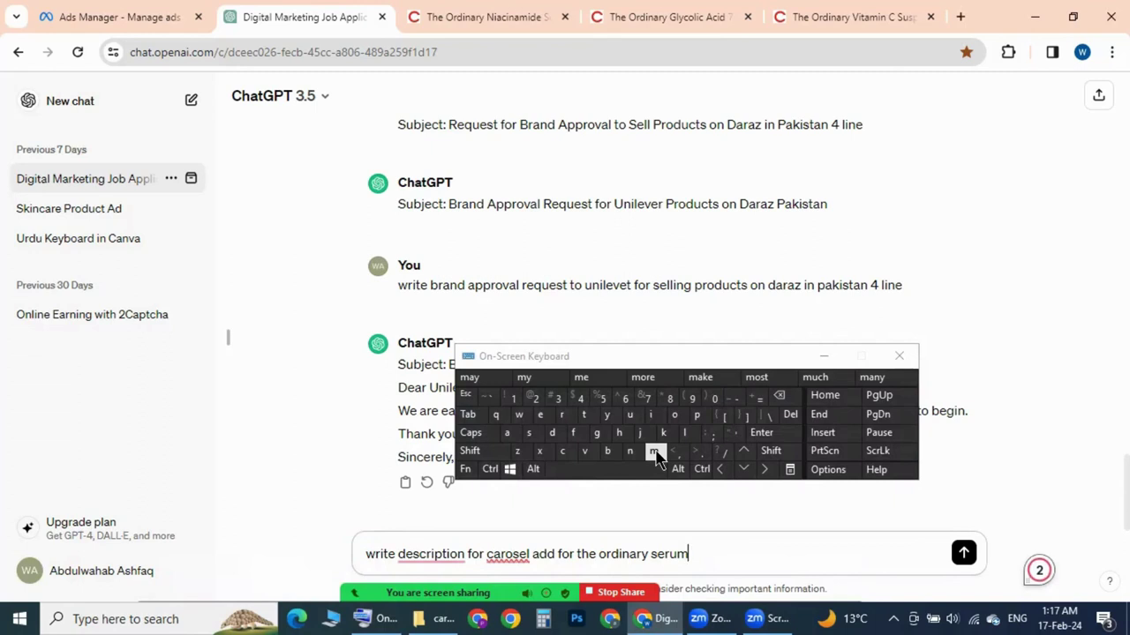
type("at 30")
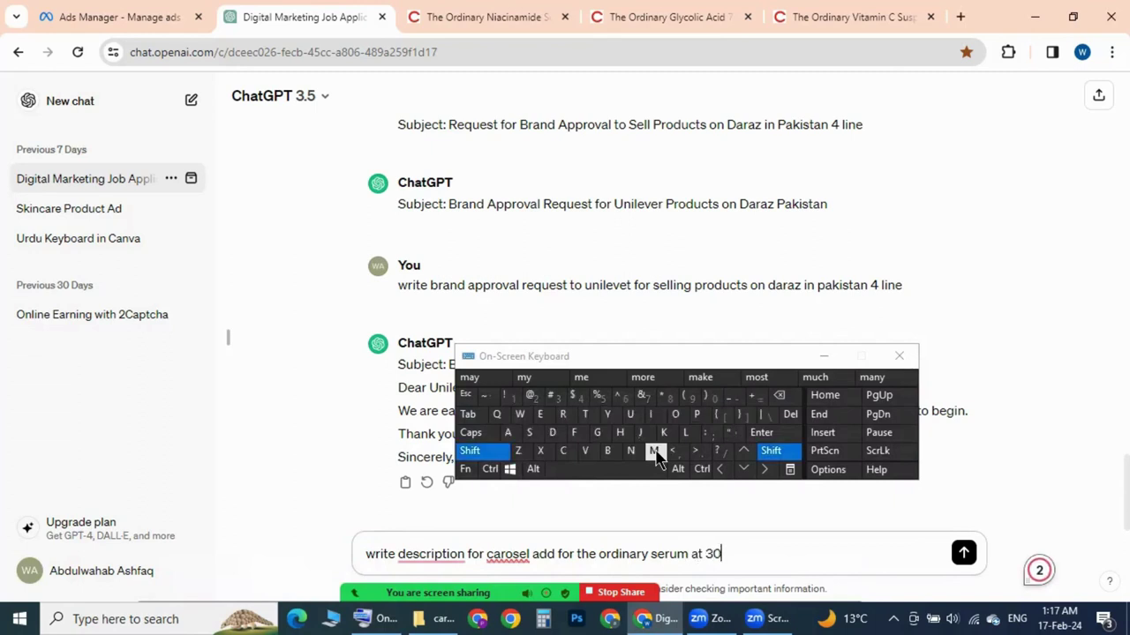
type("% Off")
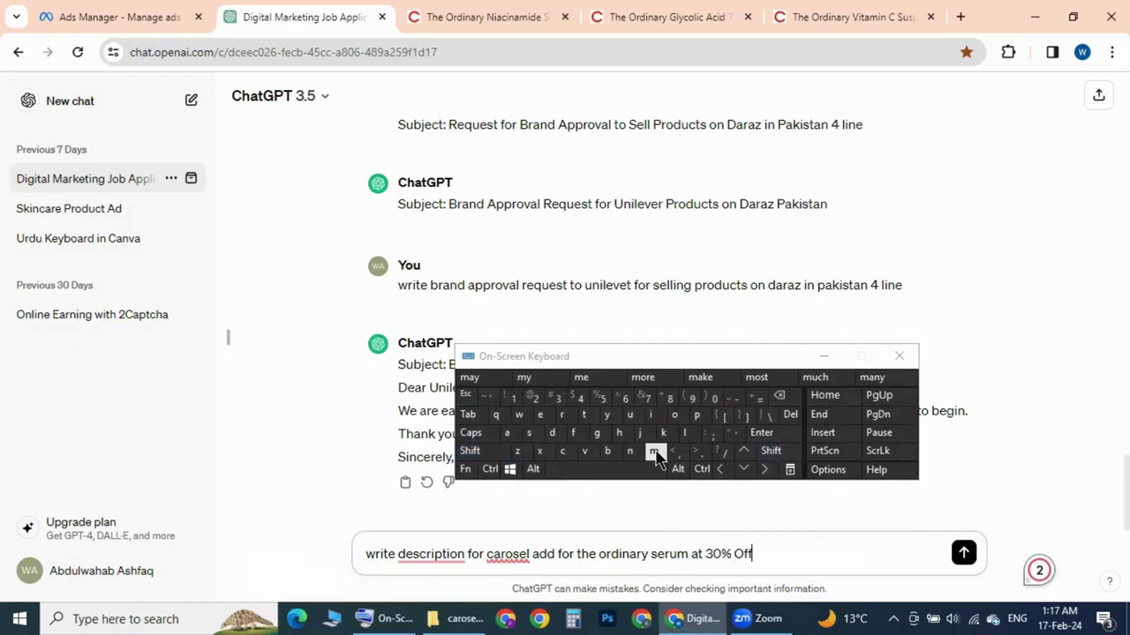
type(" 3 line with")
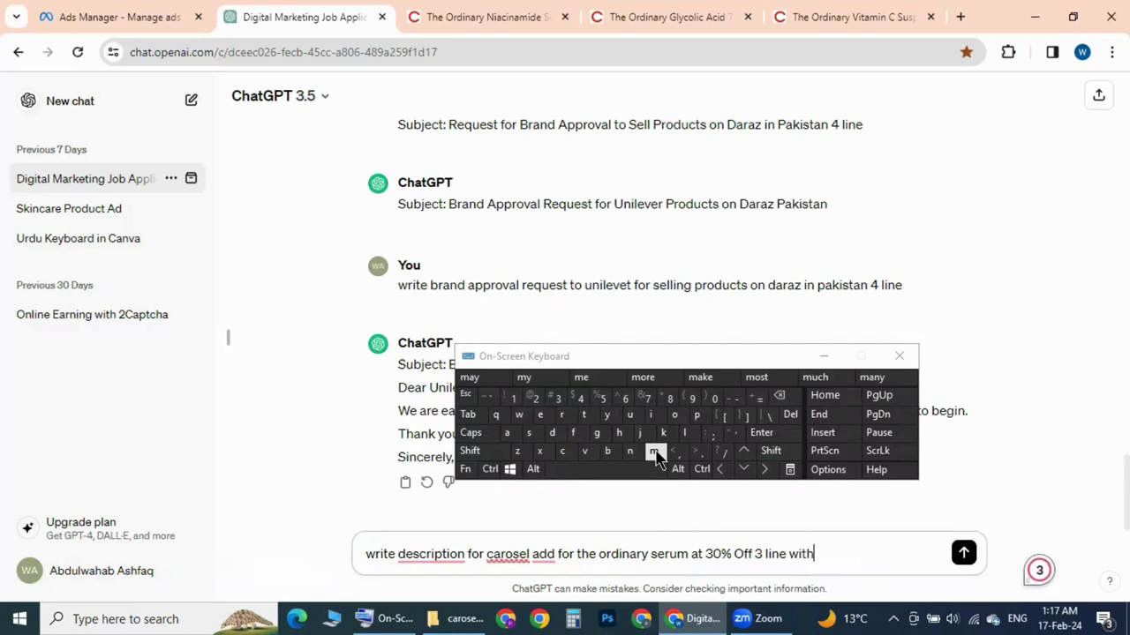
type(" hashtags")
key("Return")
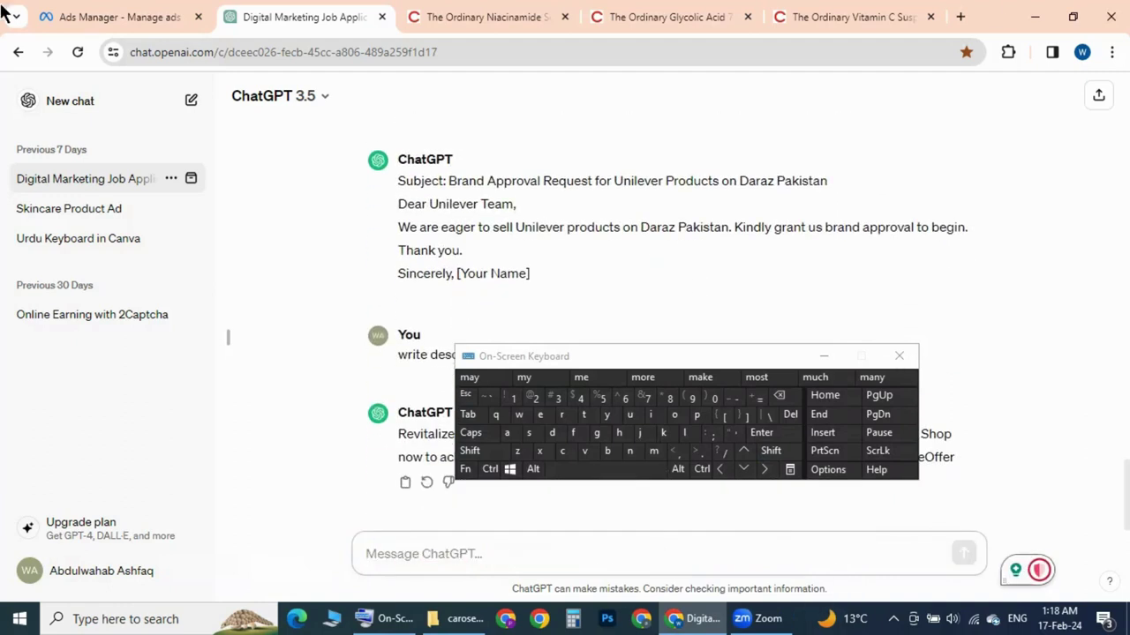
left_click(822, 357)
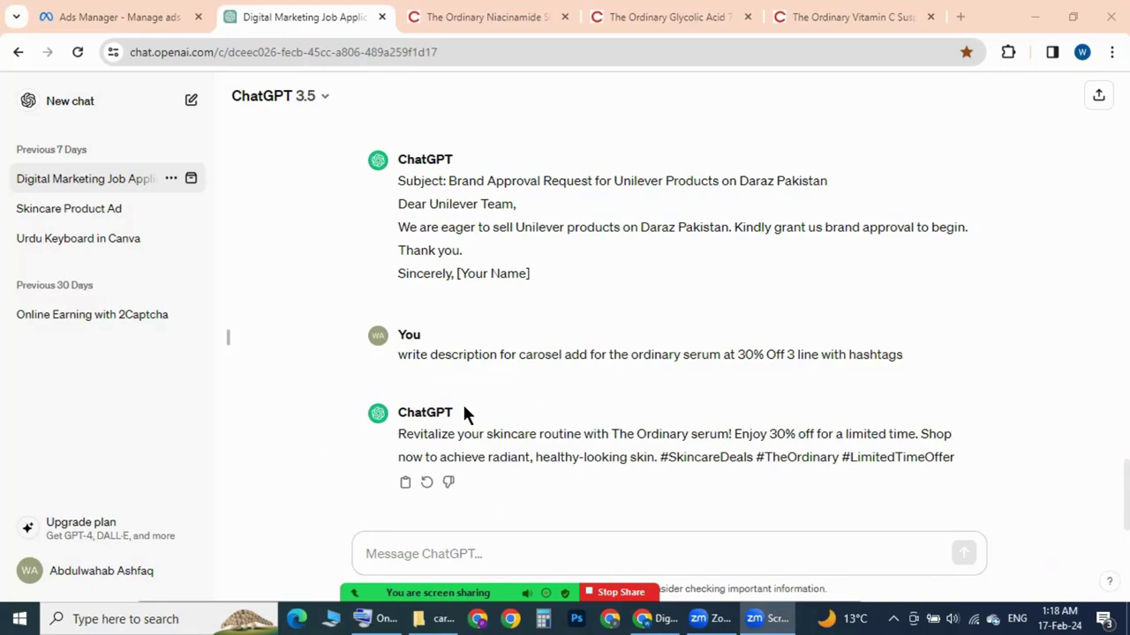
- Copy ChatGPT's serum ad text and paste it as the description of the first carousel card in Ads Manager
left_click(406, 483)
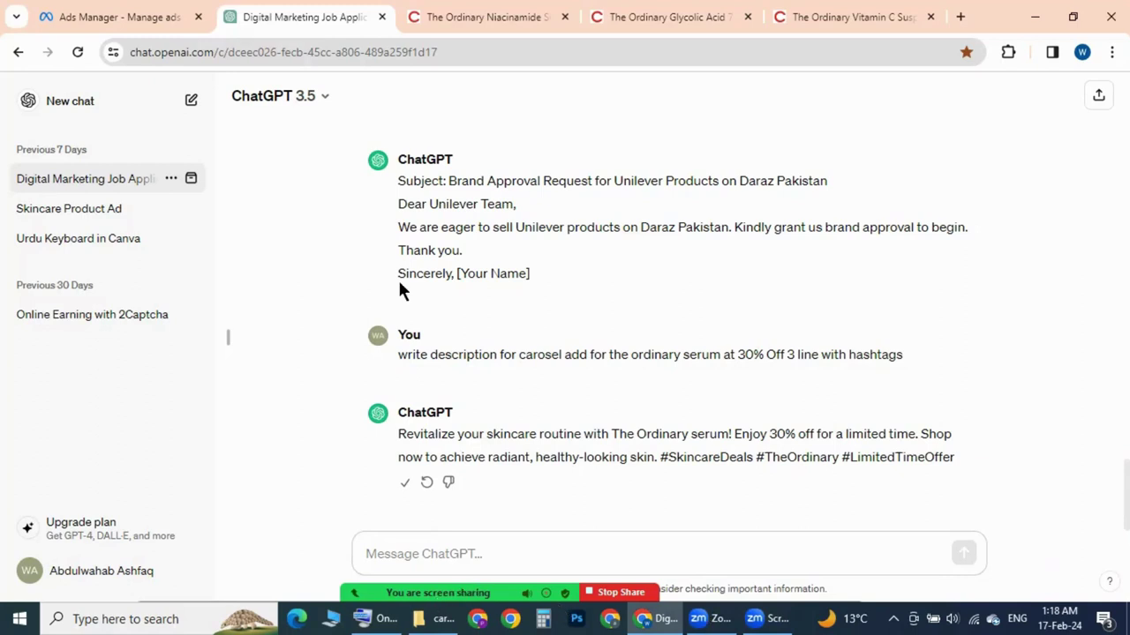
left_click(124, 16)
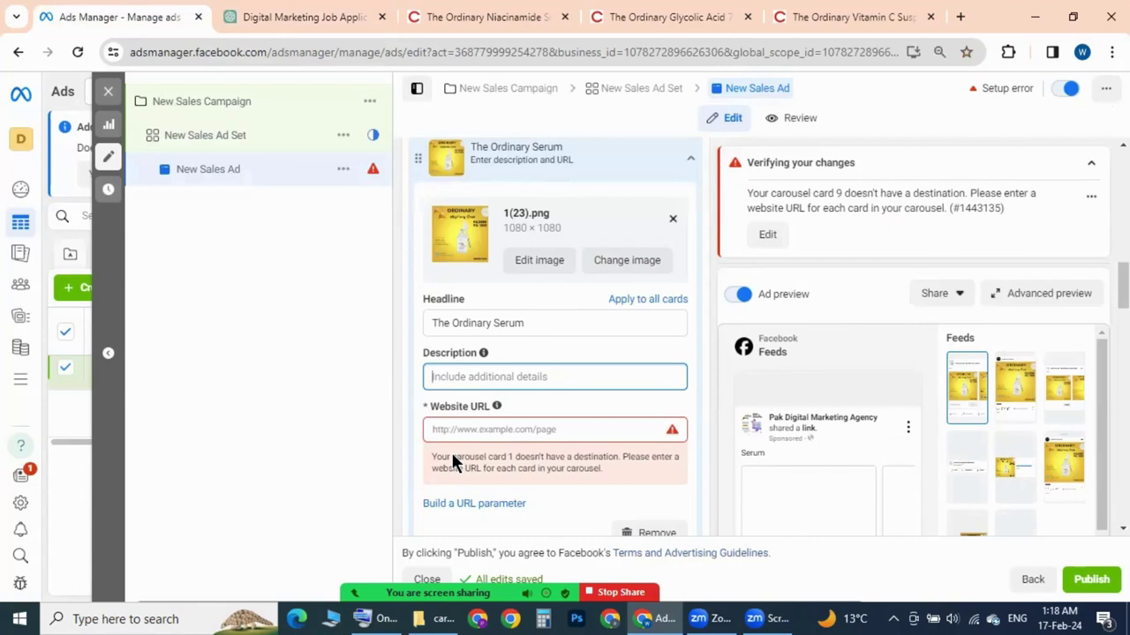
key("ctrl+v")
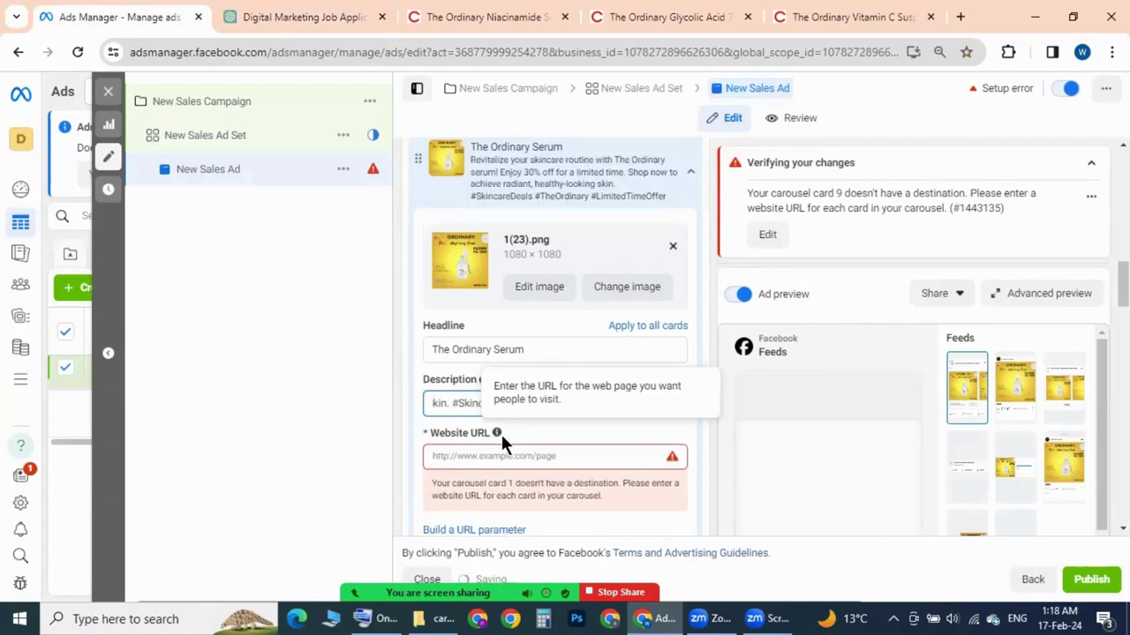
- Switch to the cozmetica.pk page of The Ordinary Soothing & Barrier Support Serum, dismiss its notification request and copy the full page address
scroll(500, 431, "down", 2)
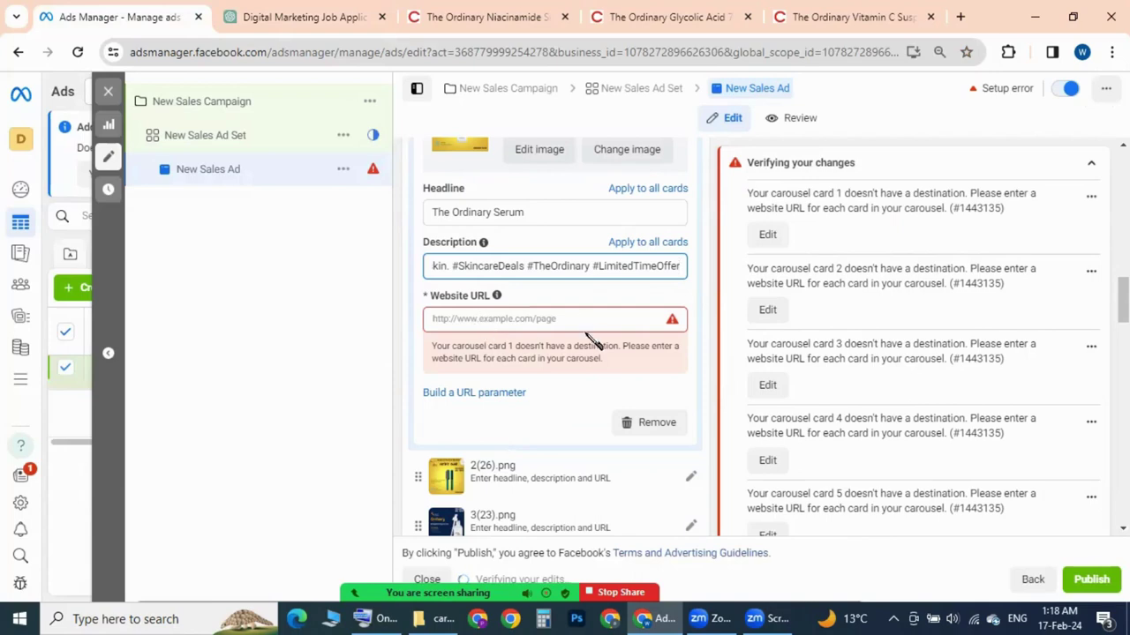
left_click(458, 12)
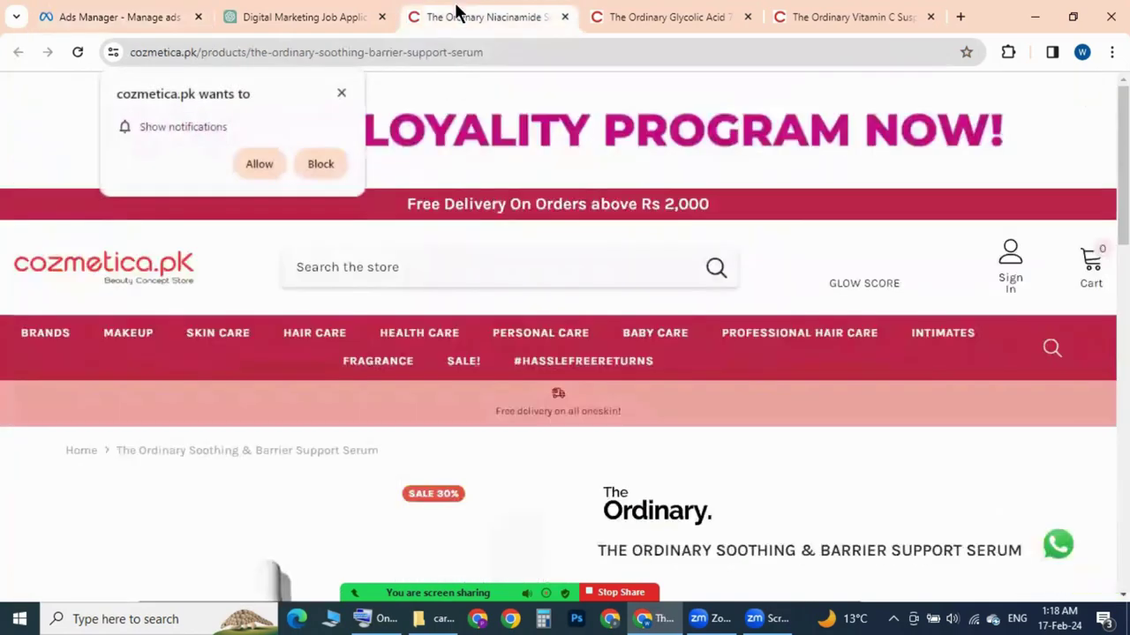
scroll(449, 180, "down", 3)
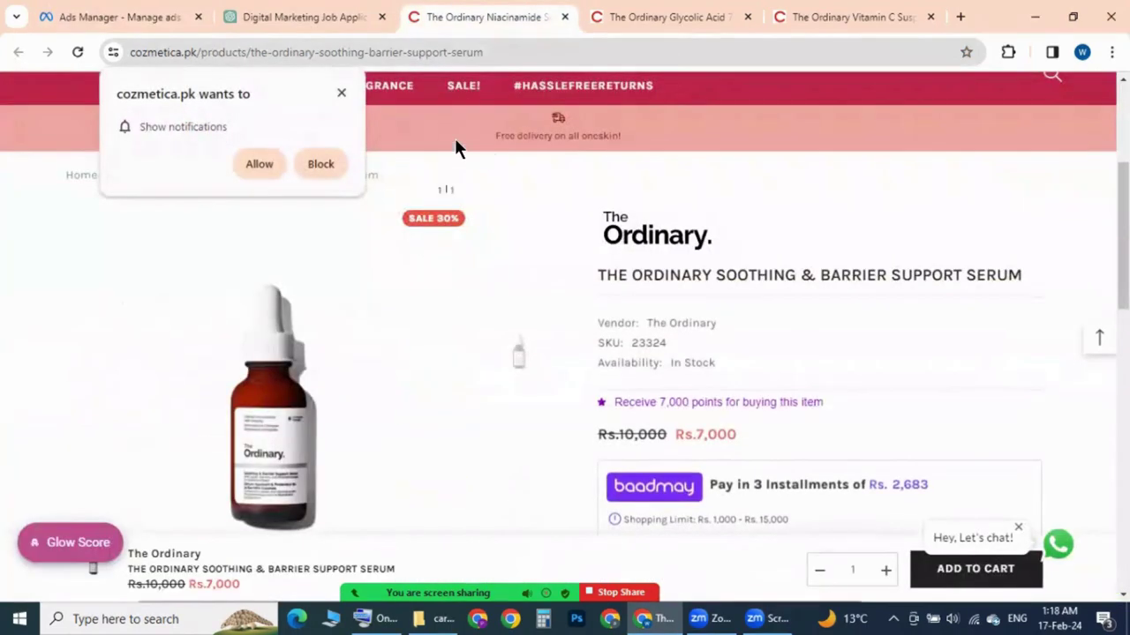
left_click(497, 52)
left_click(519, 54)
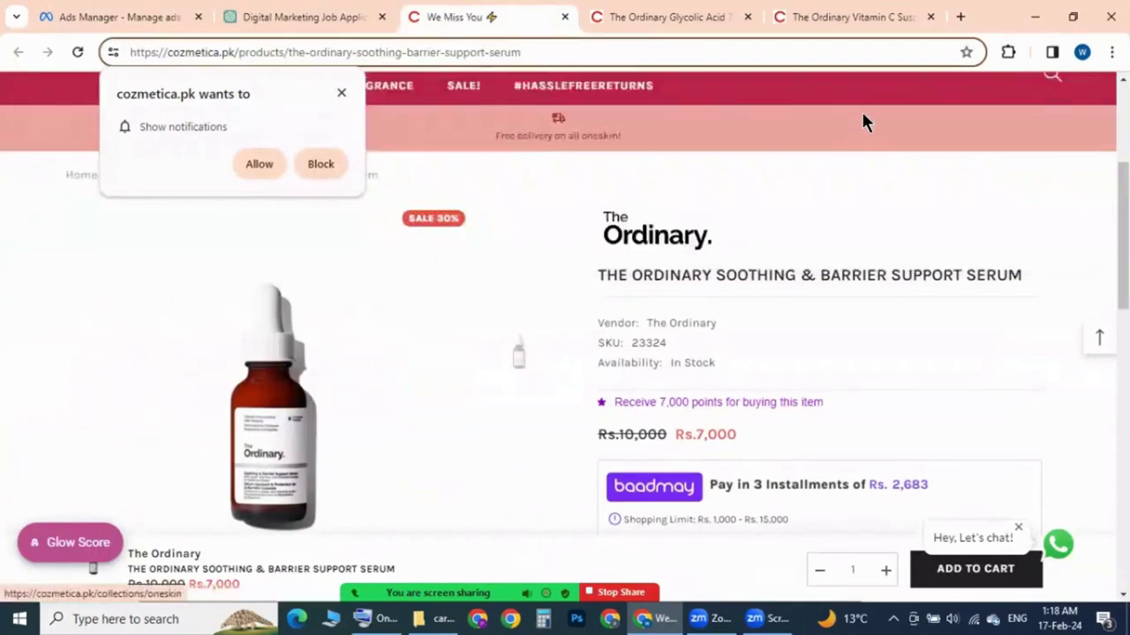
left_click(1045, 133)
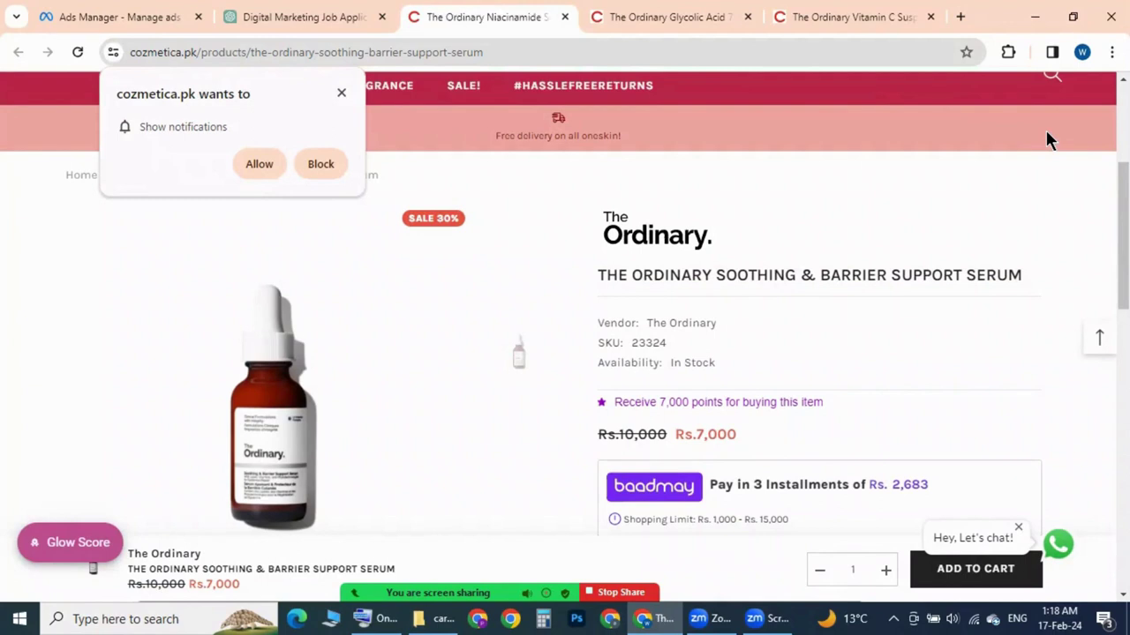
left_click(341, 93)
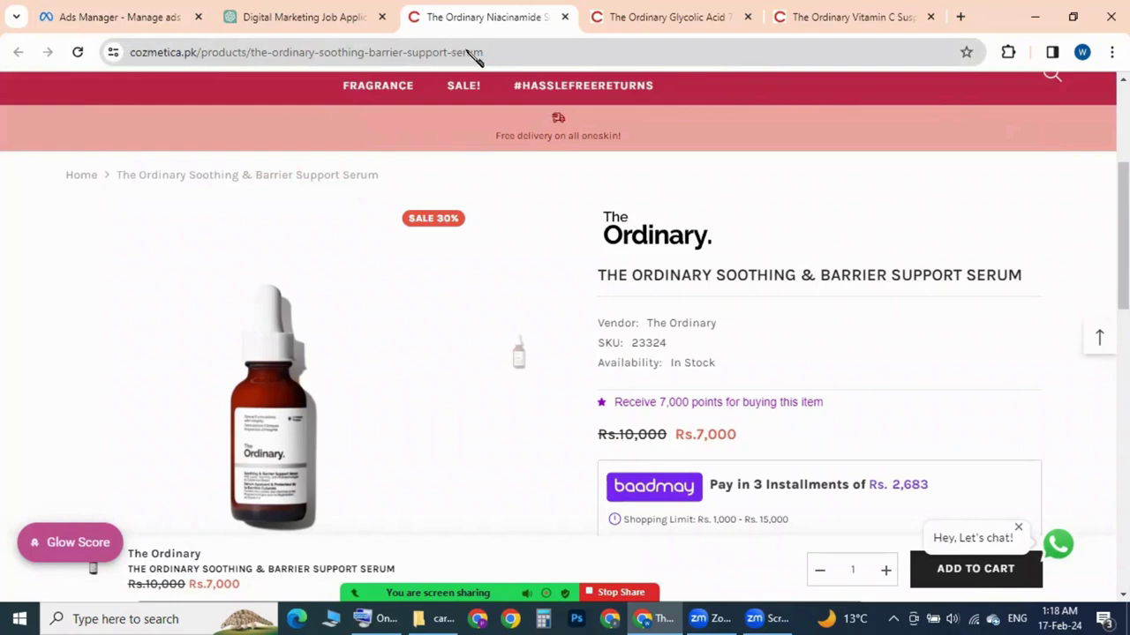
left_click(519, 58)
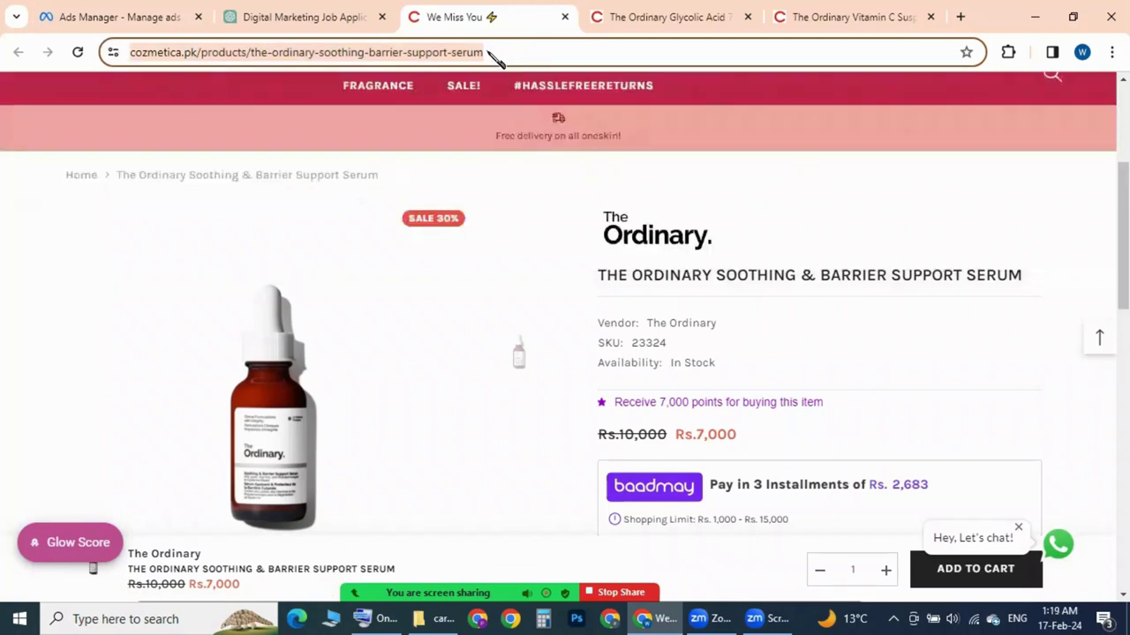
left_click(593, 55)
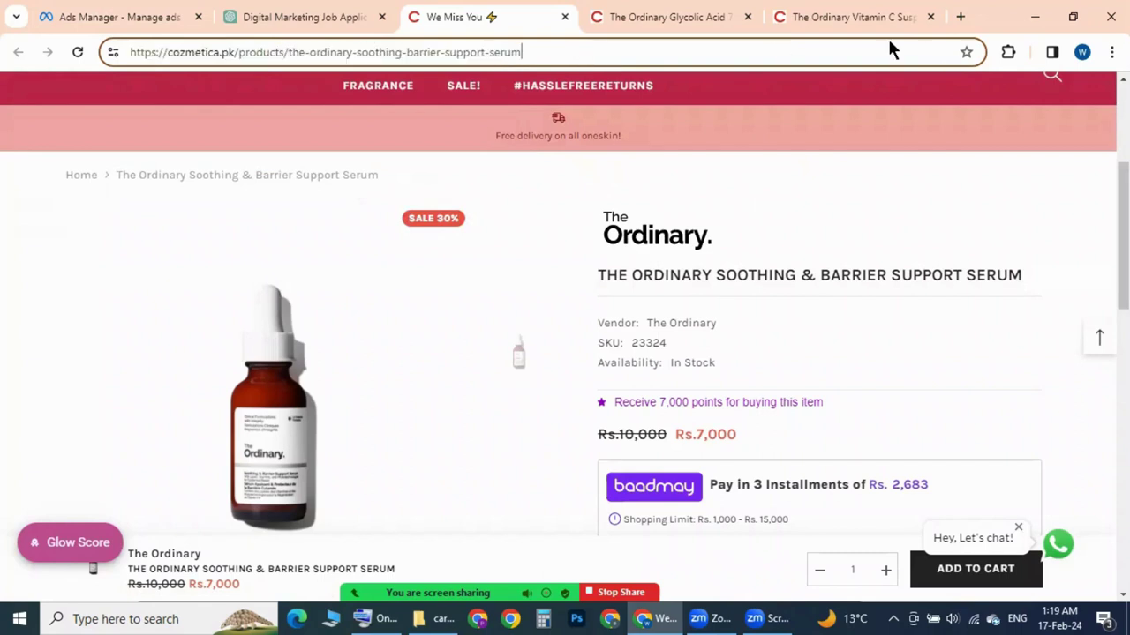
key("ctrl+a")
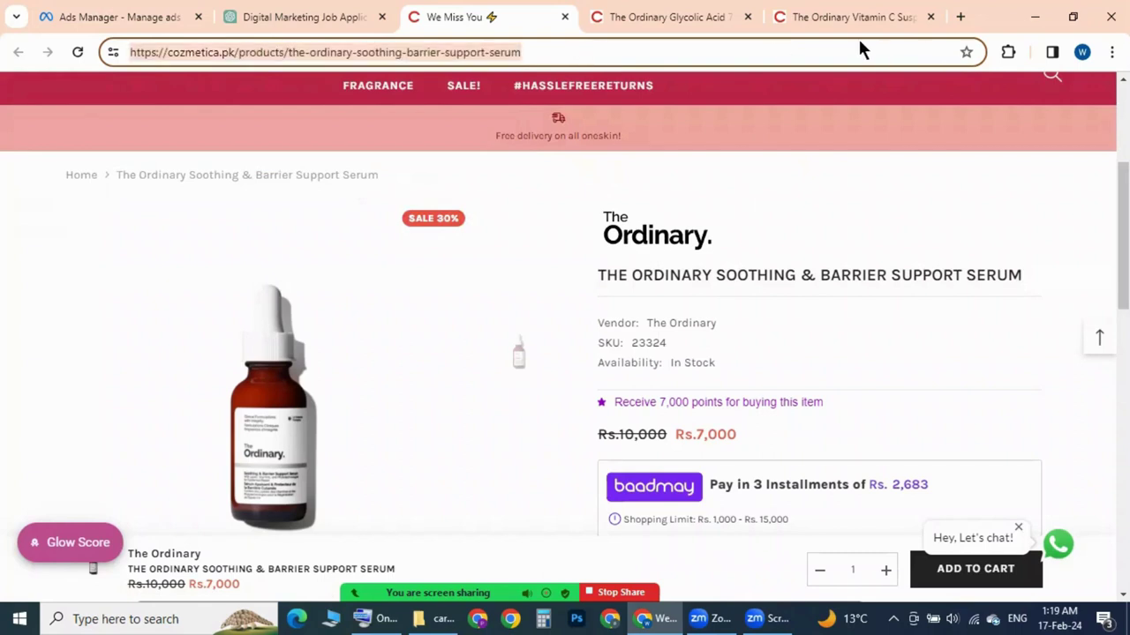
left_click(97, 16)
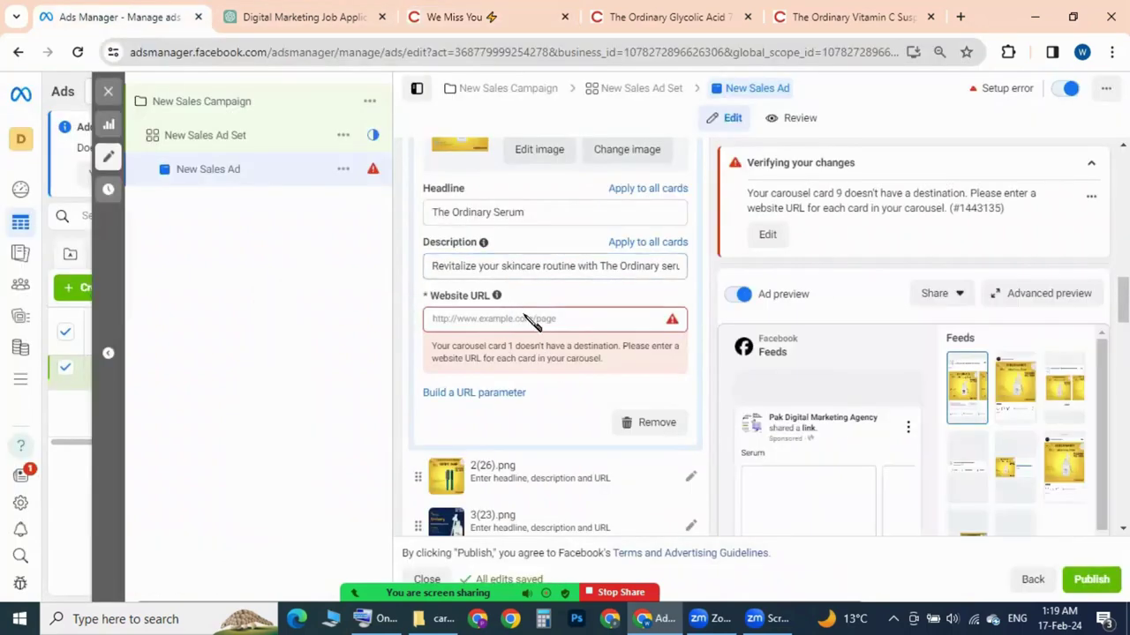
left_click(522, 320)
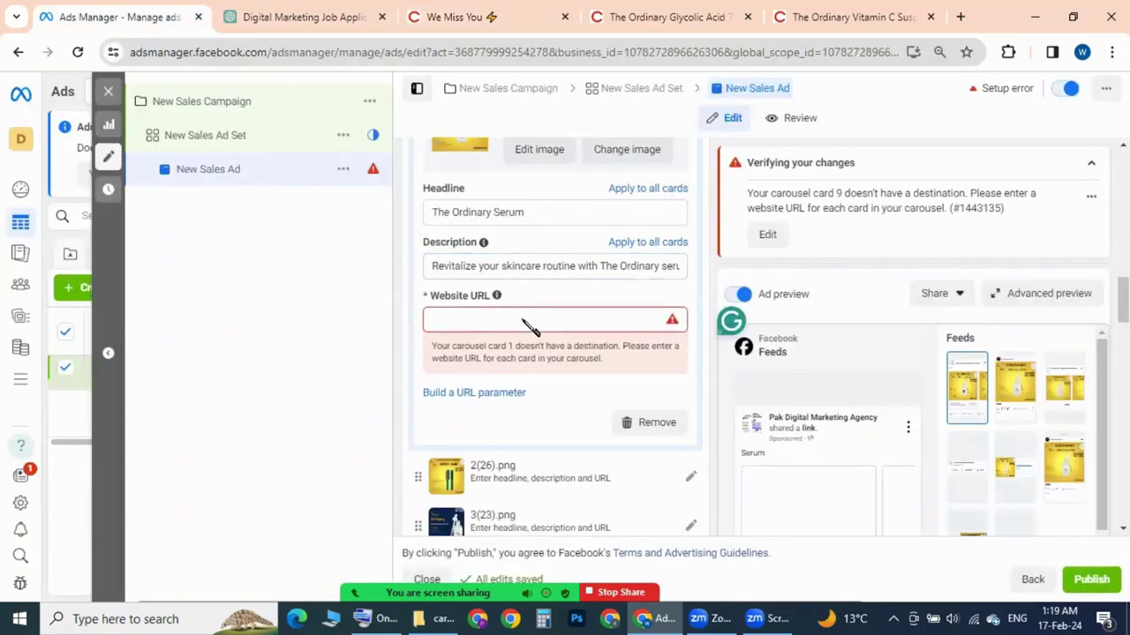
key("ctrl+v")
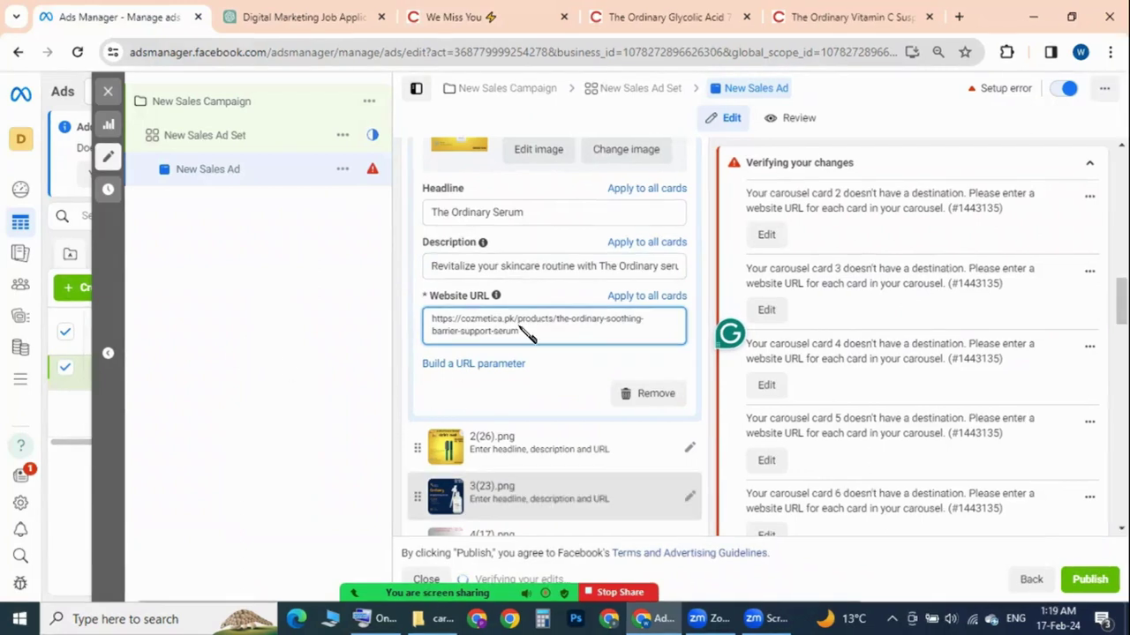
scroll(517, 320, "up", 2)
scroll(534, 336, "up", 2)
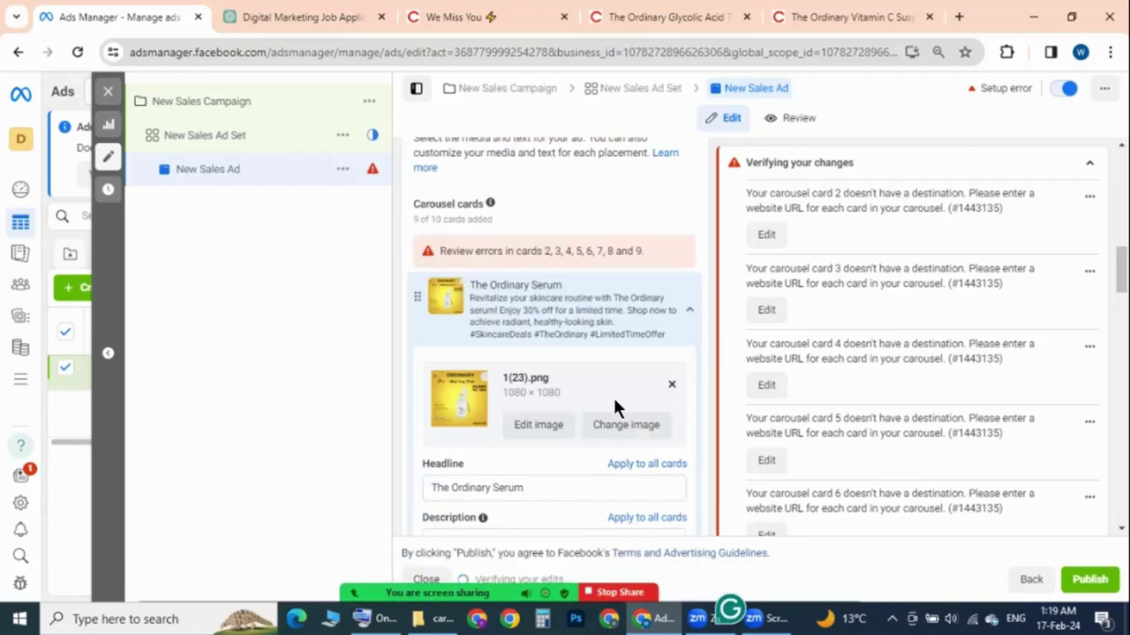
scroll(612, 395, "down", 2)
scroll(611, 399, "down", 2)
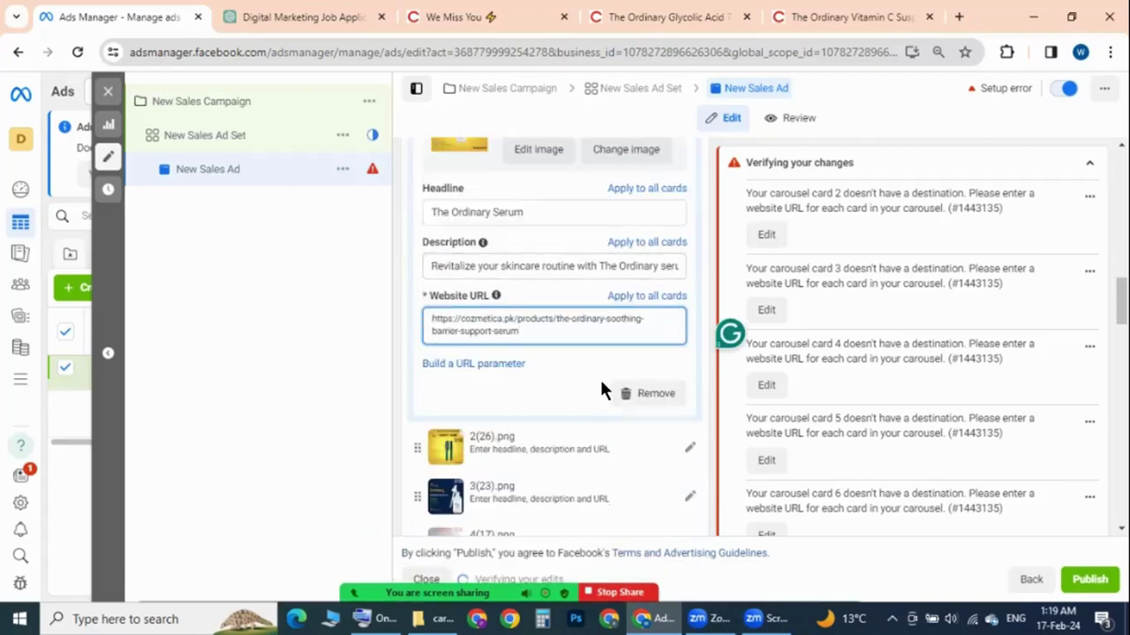
scroll(639, 340, "up", 2)
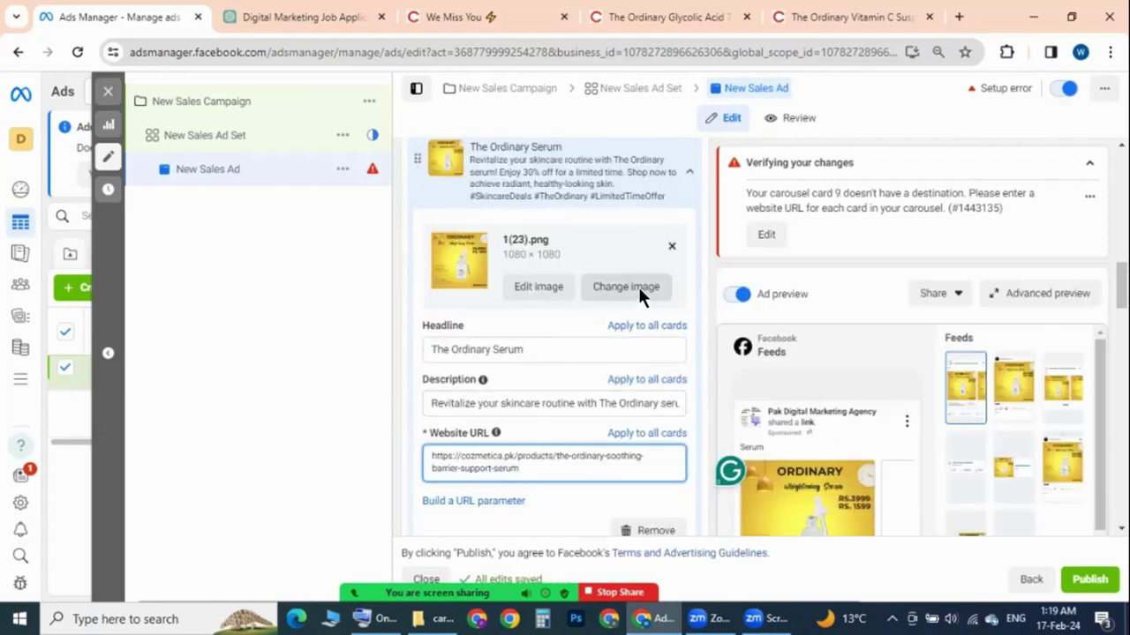
- Collapse the first carousel card, The Ordinary Serum, so the carousel cards show as a compact list
scroll(638, 287, "up", 2)
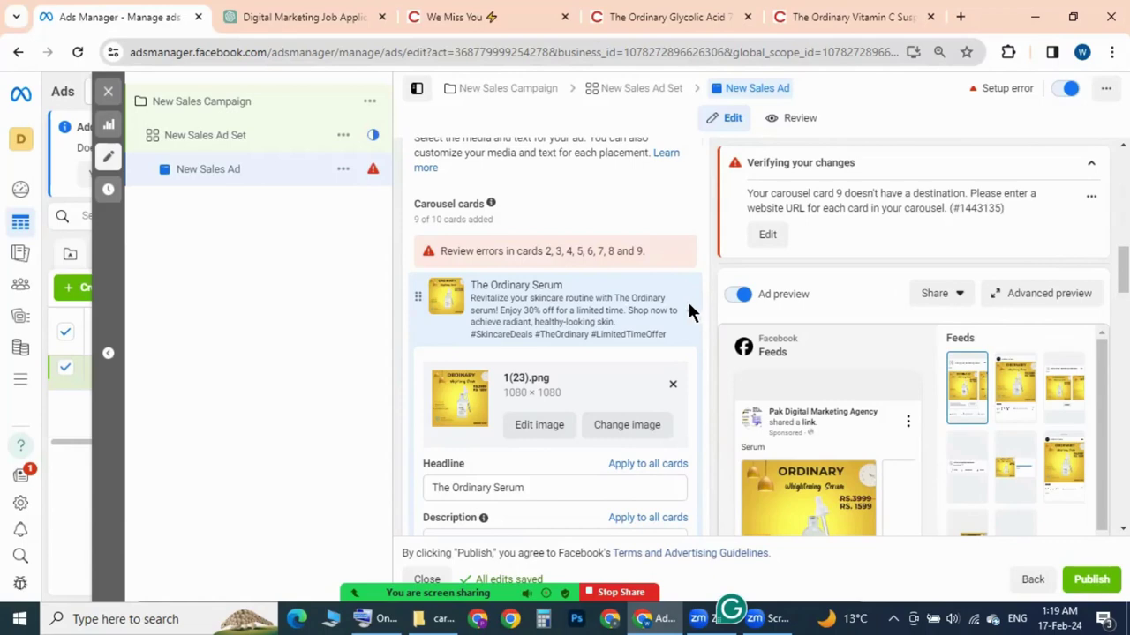
left_click(689, 313)
left_click(689, 319)
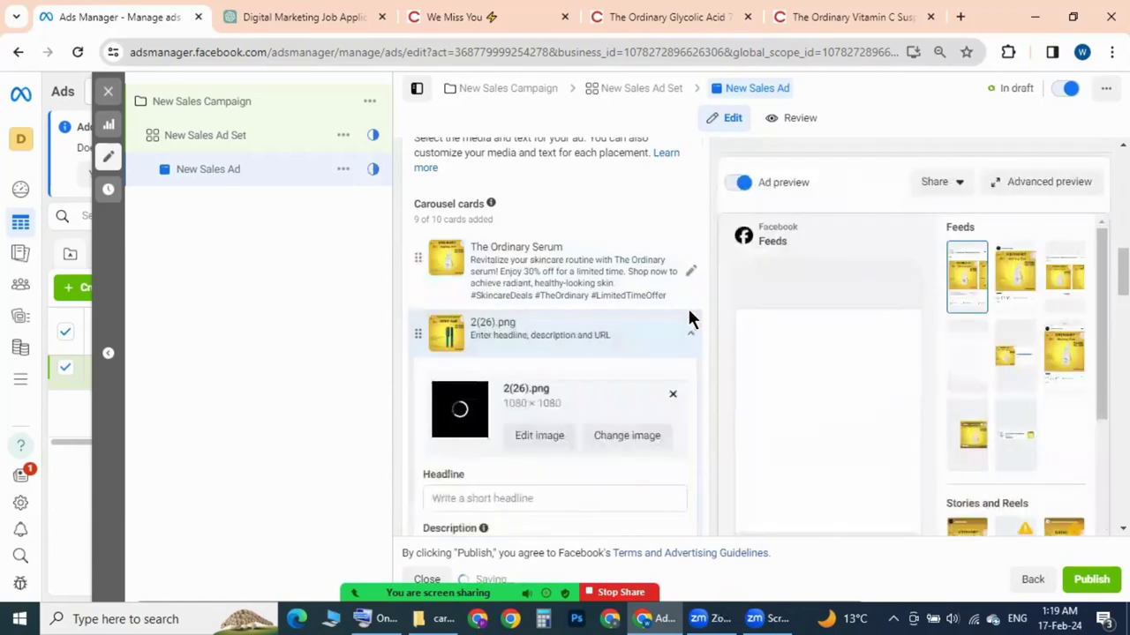
left_click(689, 331)
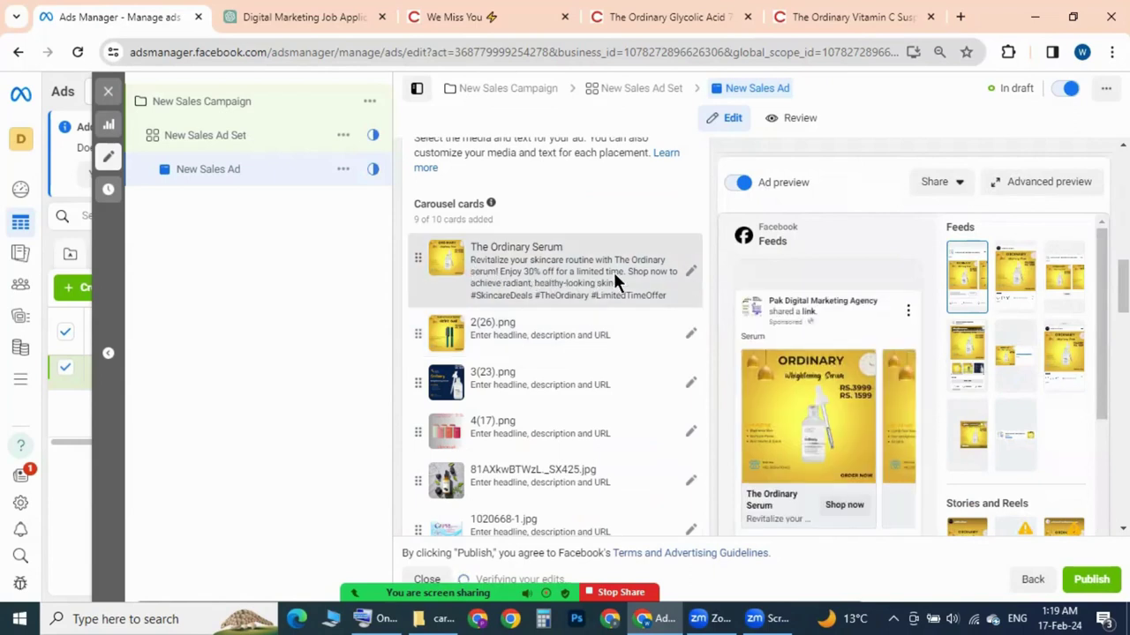
- Reopen The Ordinary Serum card, review its image, headline, description and website URL, and collapse it again
left_click(687, 264)
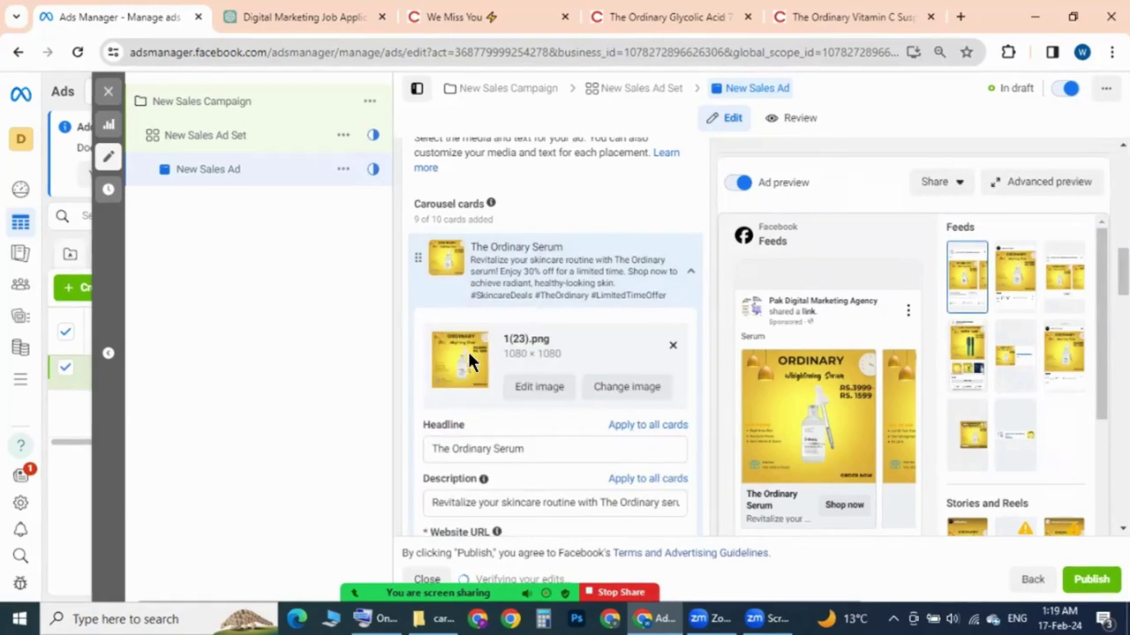
scroll(467, 348, "down", 2)
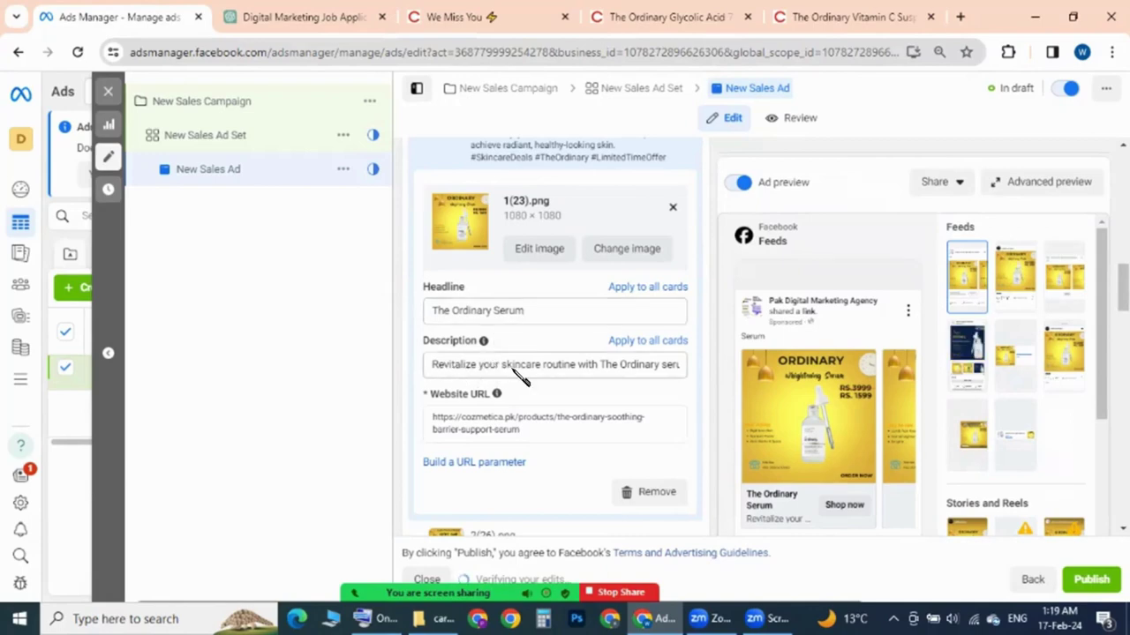
scroll(472, 375, "down", 2)
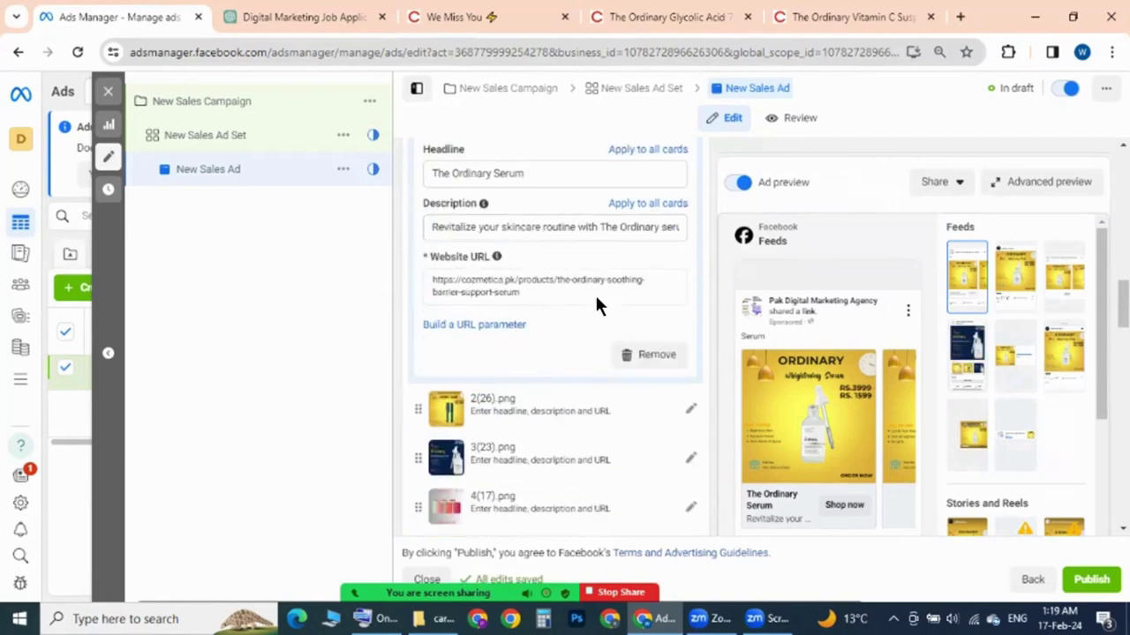
scroll(618, 318, "up", 3)
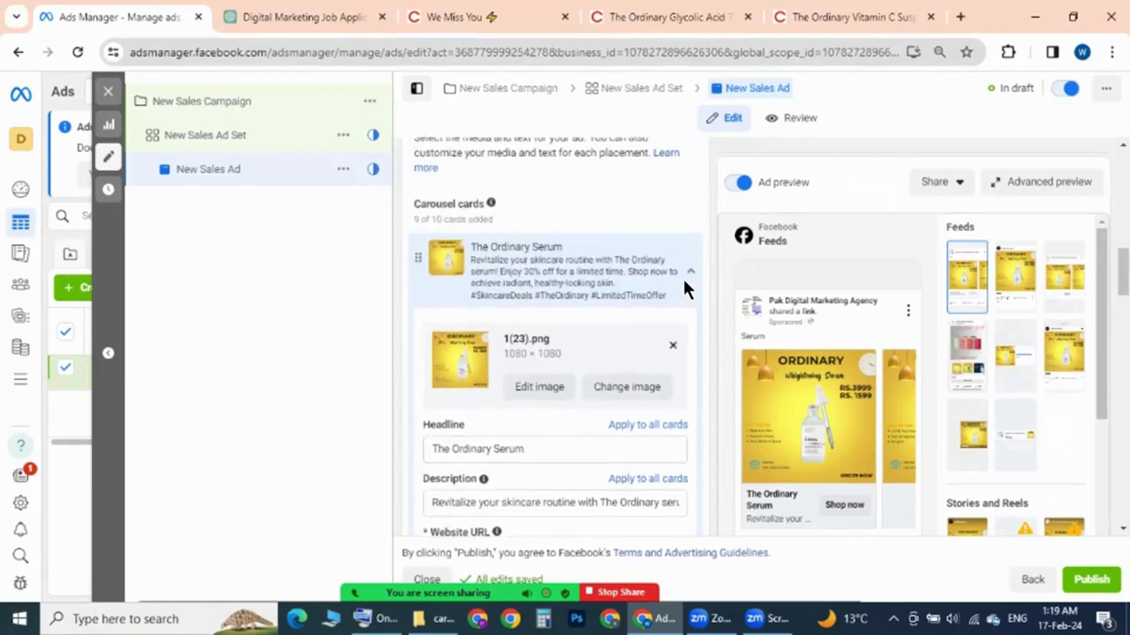
left_click(689, 269)
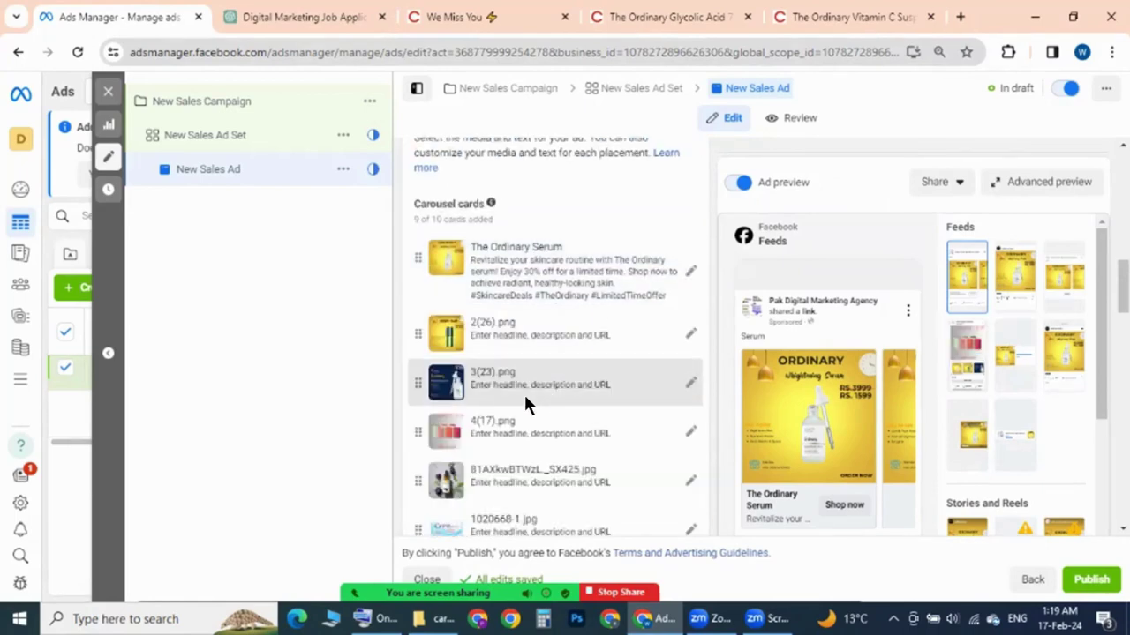
- Expand the second carousel card, 2(26).png, and check its headline, description and website URL fields
left_click(689, 334)
scroll(668, 336, "down", 2)
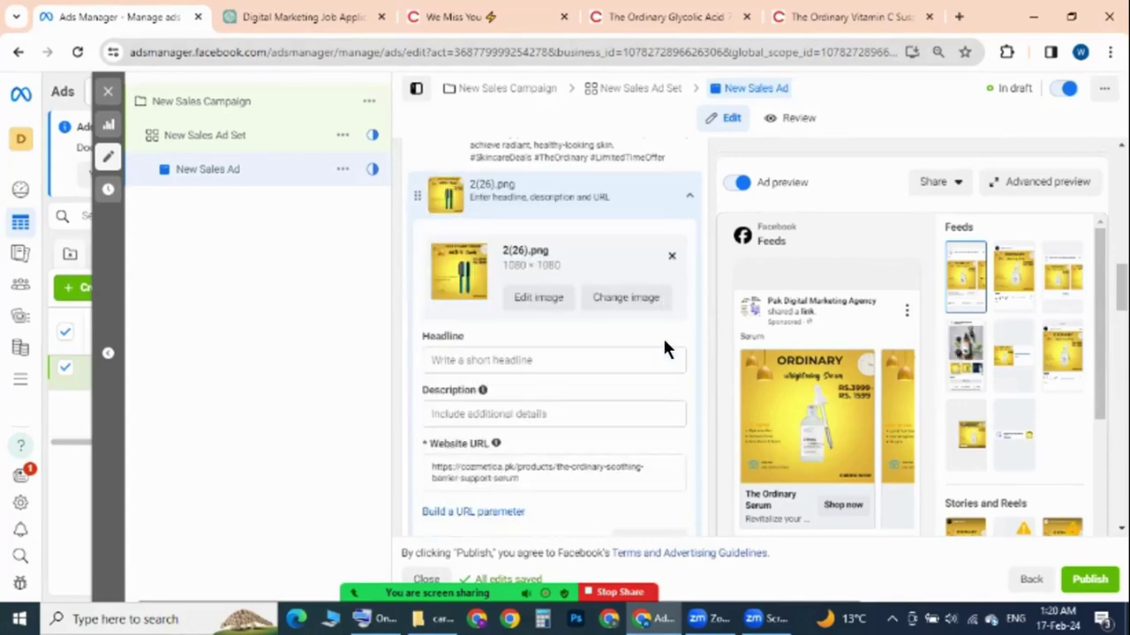
scroll(673, 350, "down", 2)
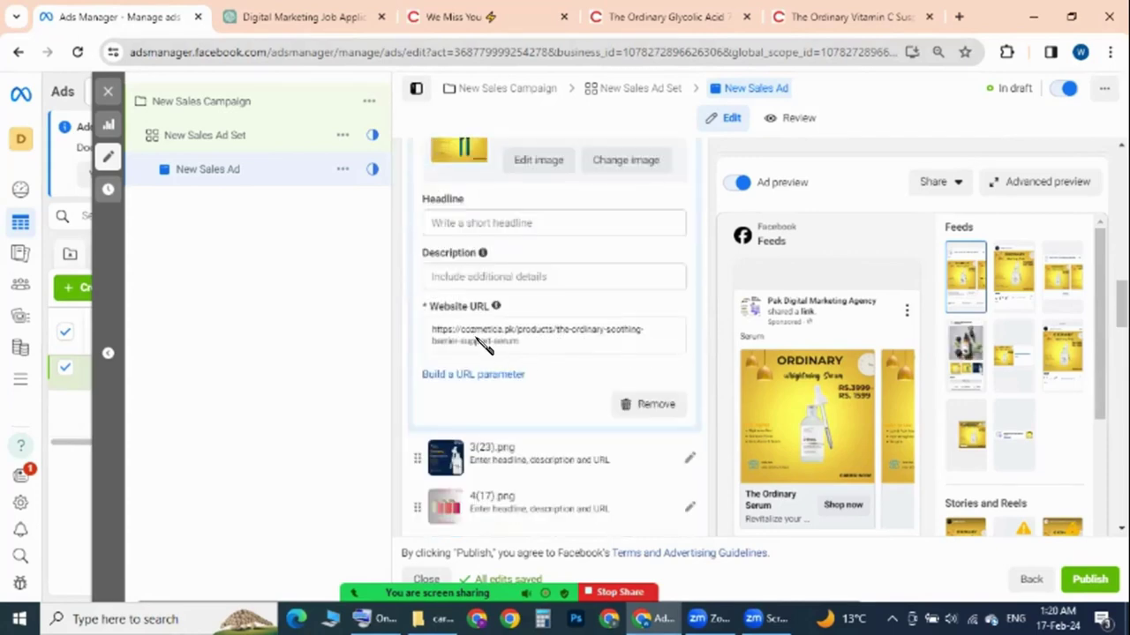